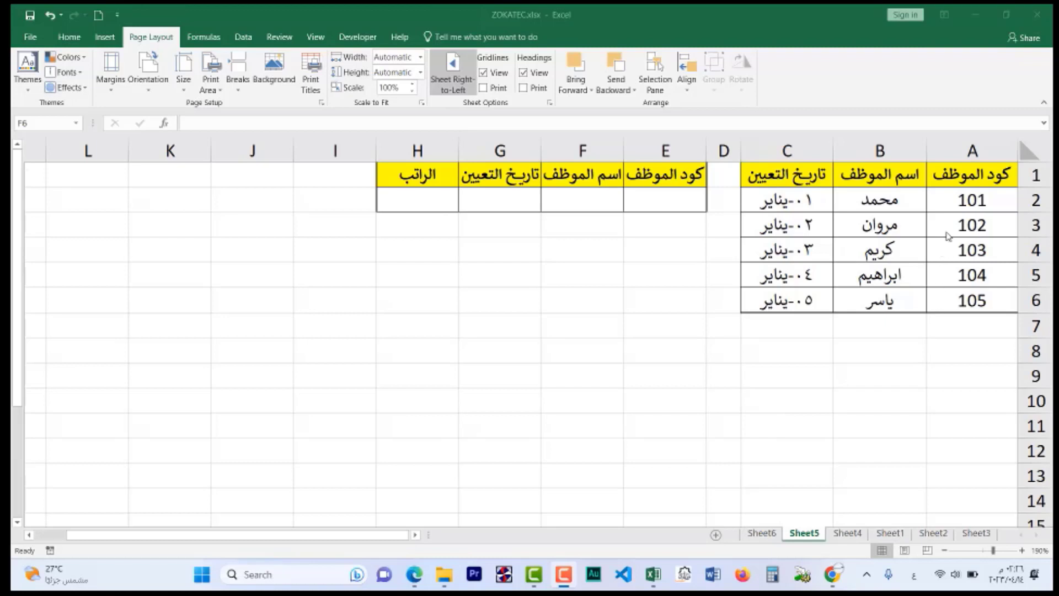
Check the employee table on Sheet6 and enter code 101 in E2
left_click(961, 203)
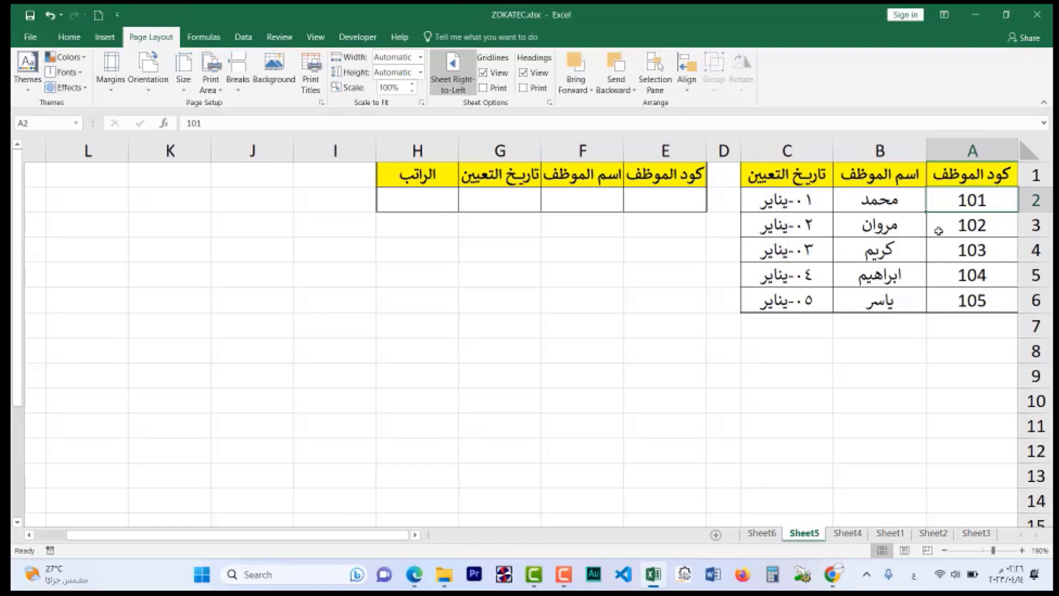
left_click(758, 532)
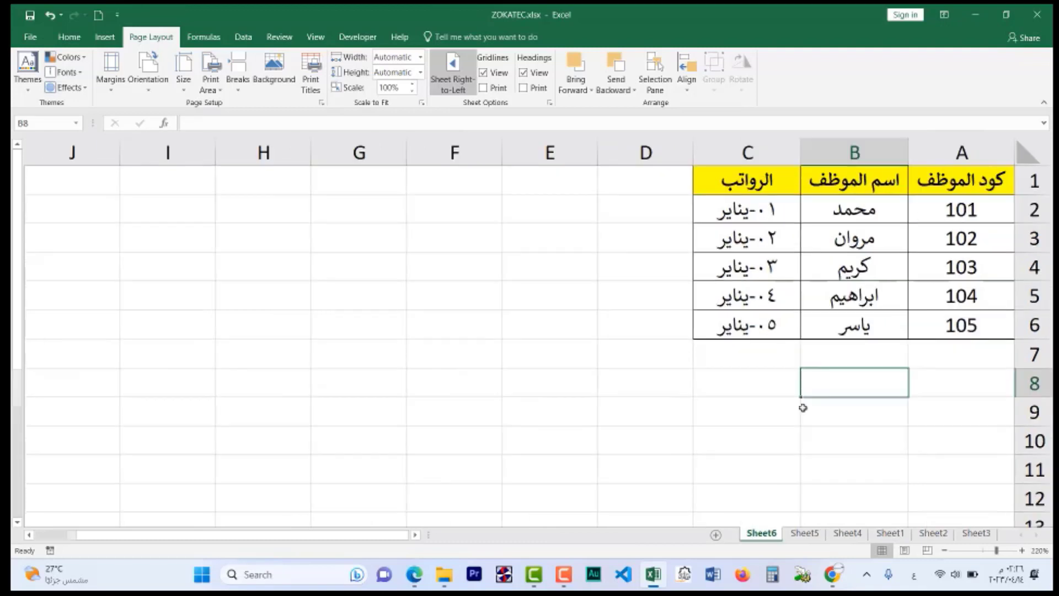
left_click(806, 532)
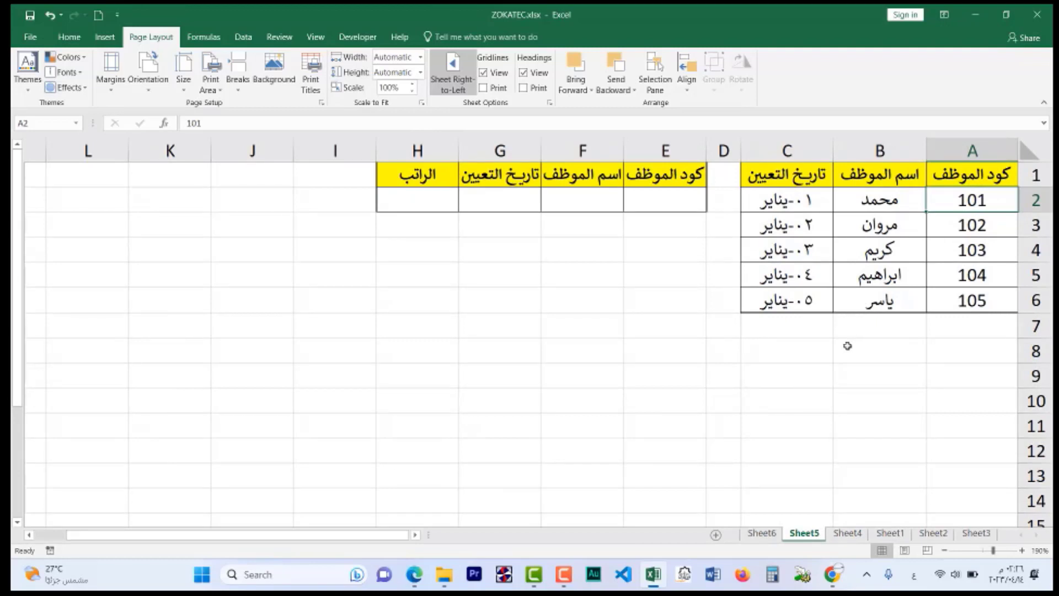
left_click(683, 209)
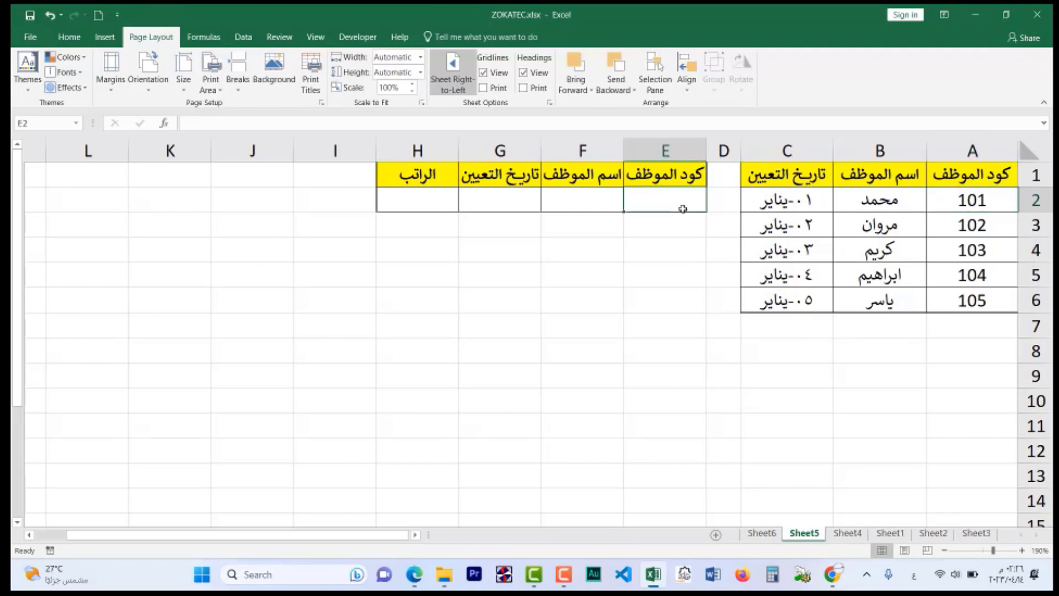
type("101")
key("Return")
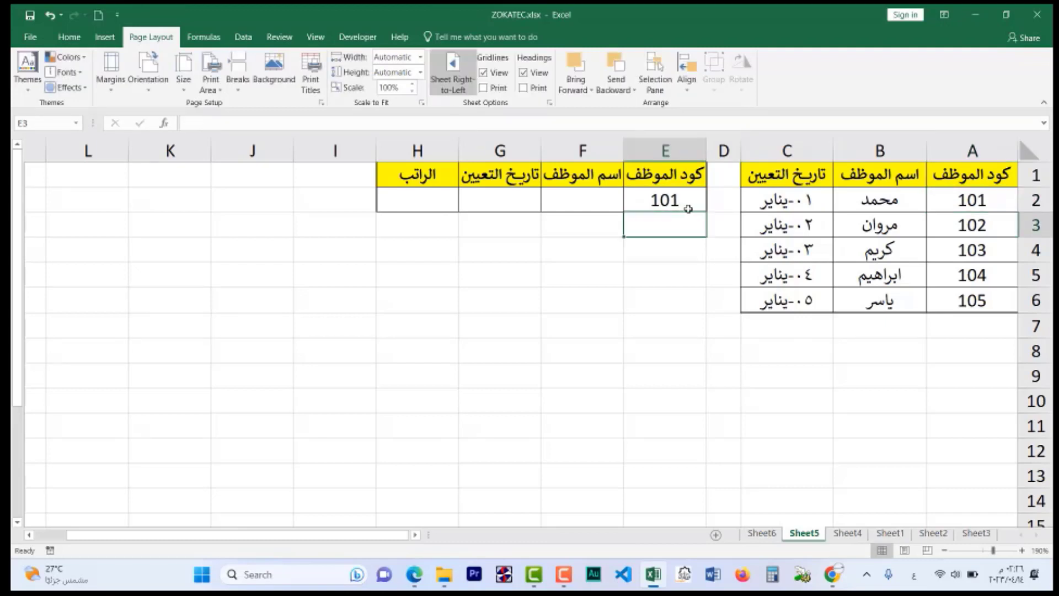
Review the result cells F2–H2 and the Sheet6 table, then clear E2
left_click(882, 197)
left_click(584, 199)
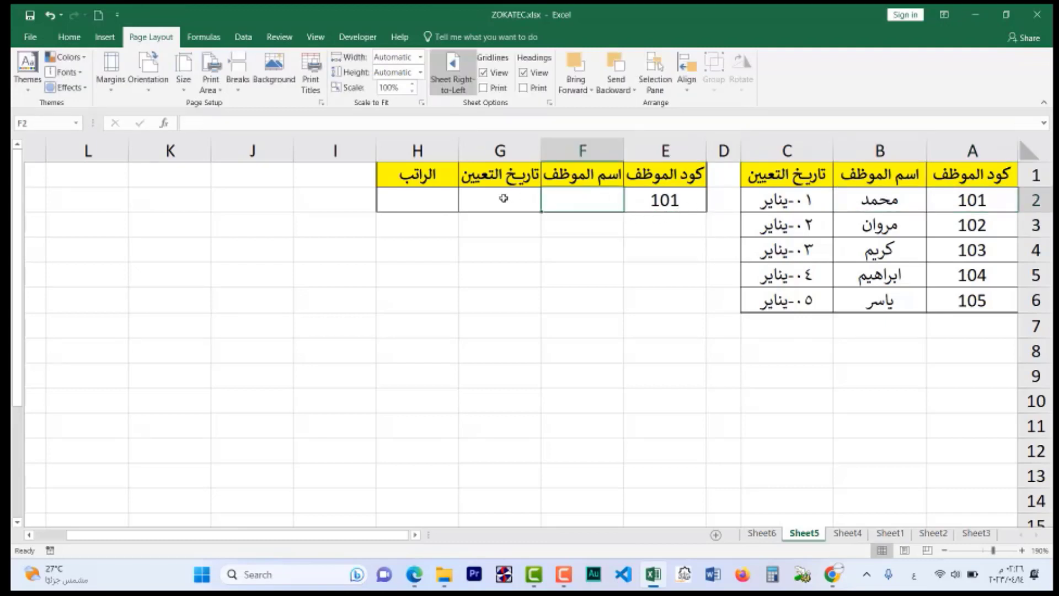
left_click(463, 191)
left_click(428, 199)
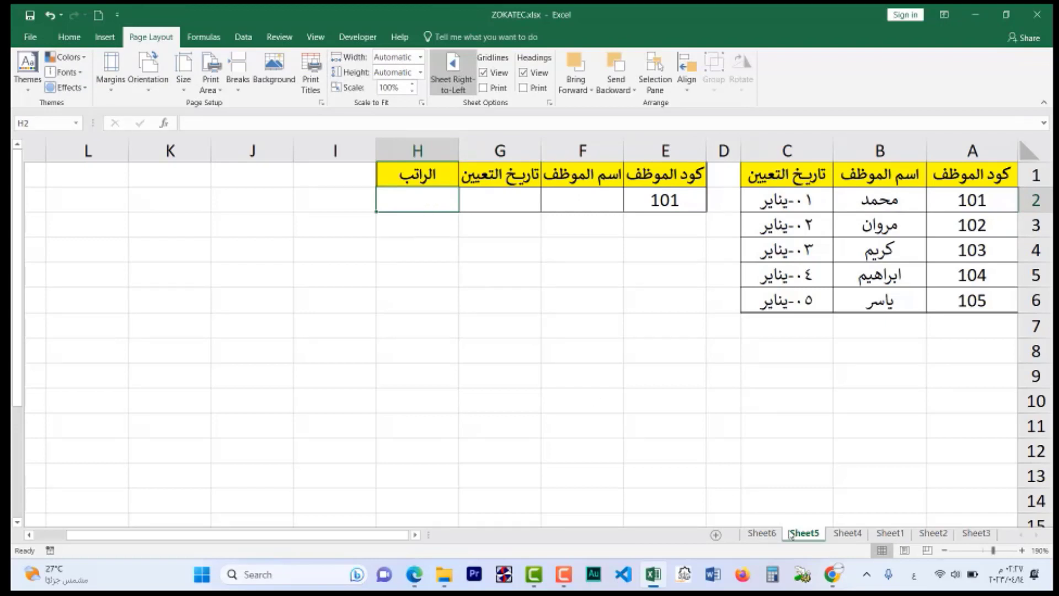
left_click(772, 535)
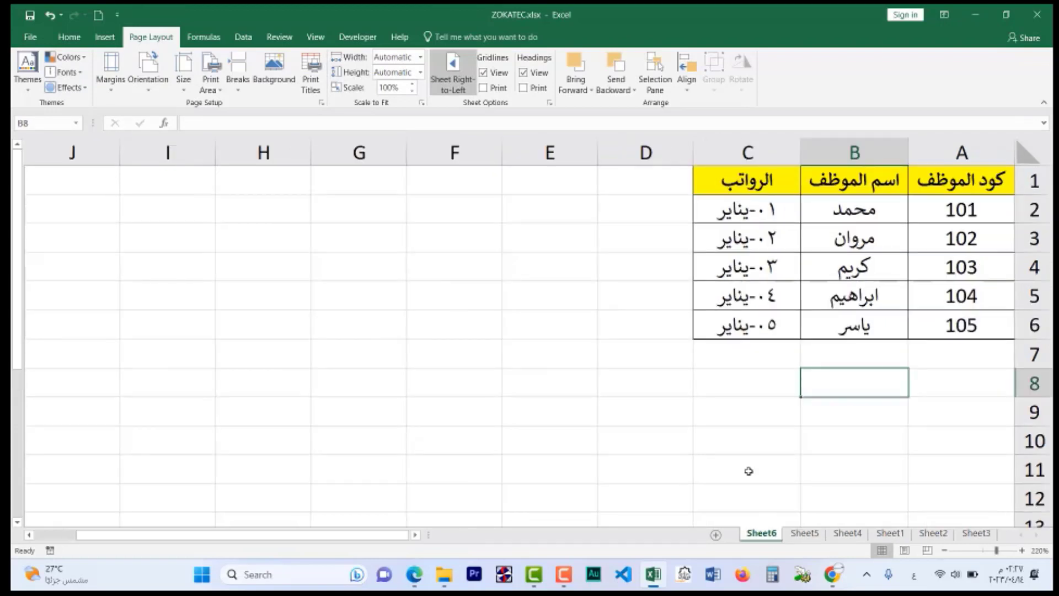
left_click(805, 534)
left_click(654, 197)
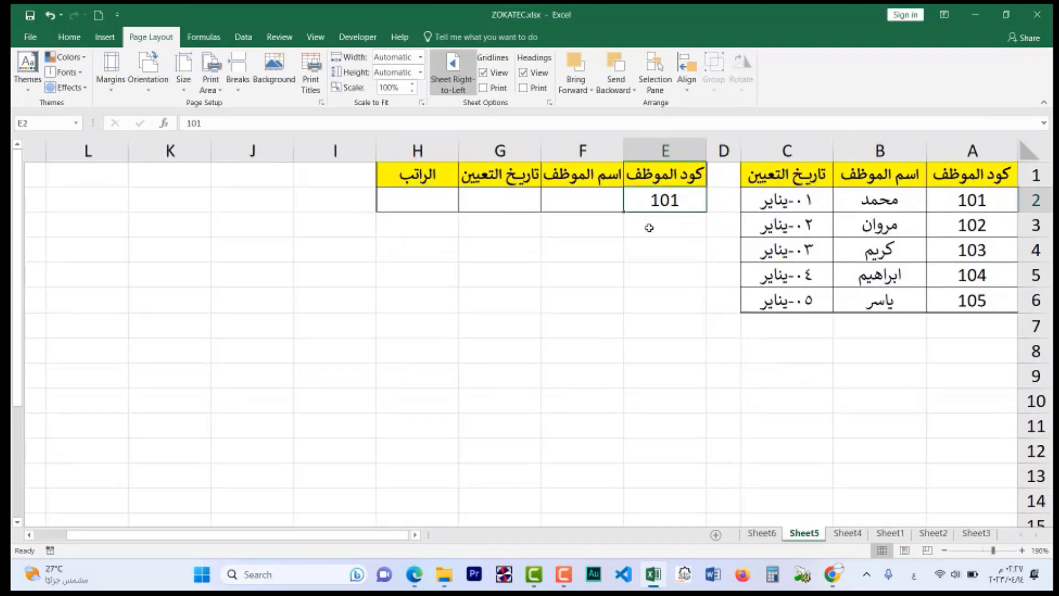
key("Delete")
Start a VLOOKUP formula in F2, switching the keyboard input to English
left_click(593, 203)
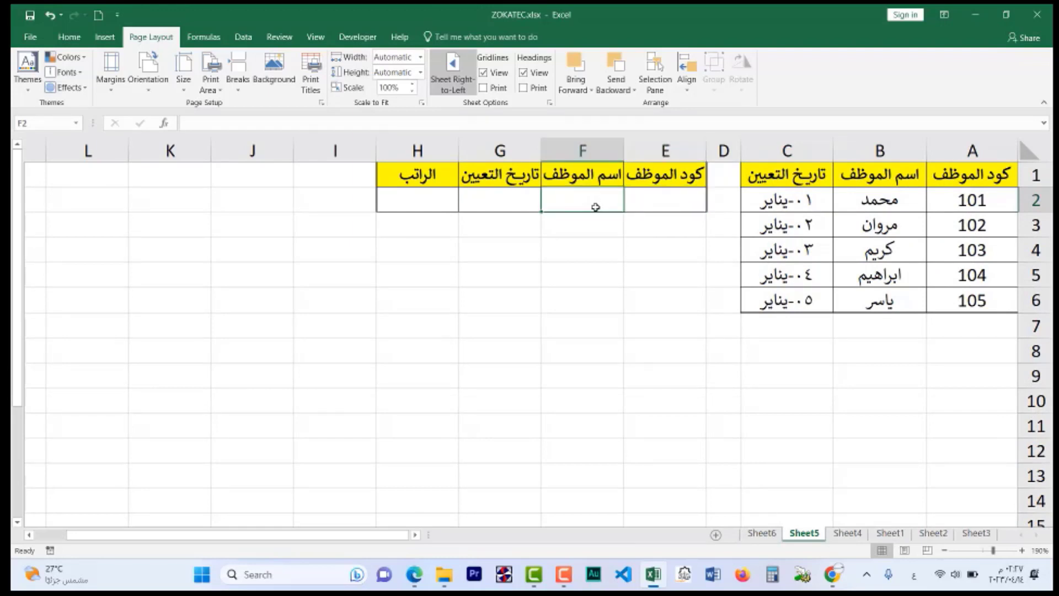
type("=ر")
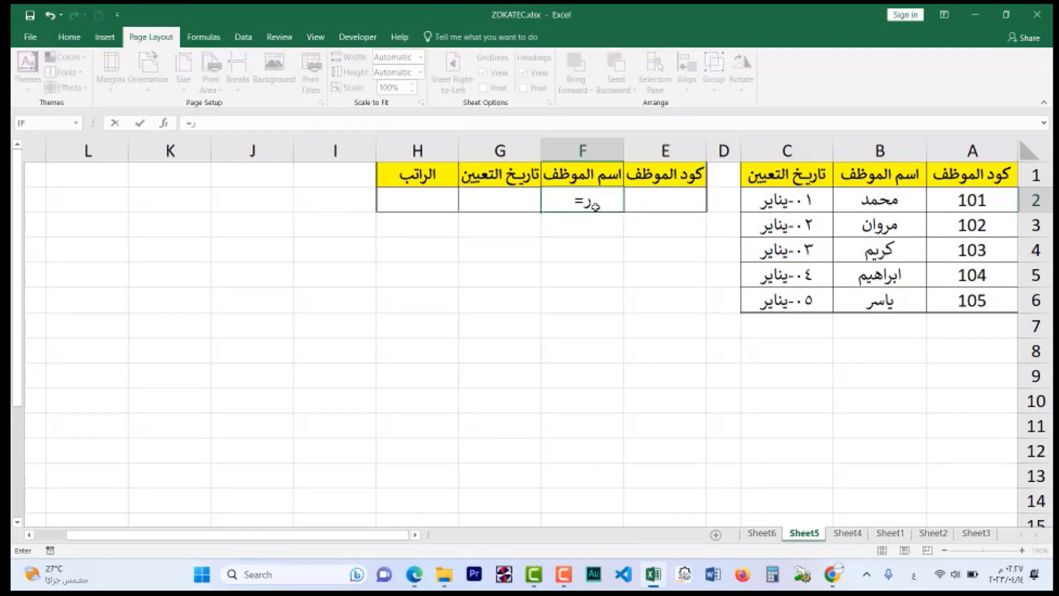
key("BackSpace")
key("alt+shift")
type("vl")
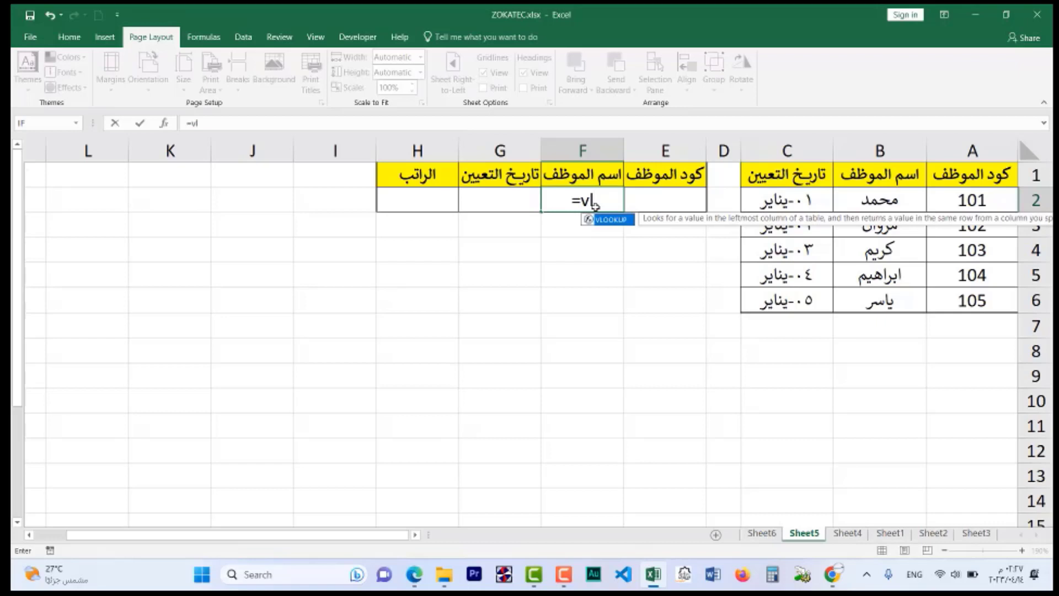
double_click(618, 219)
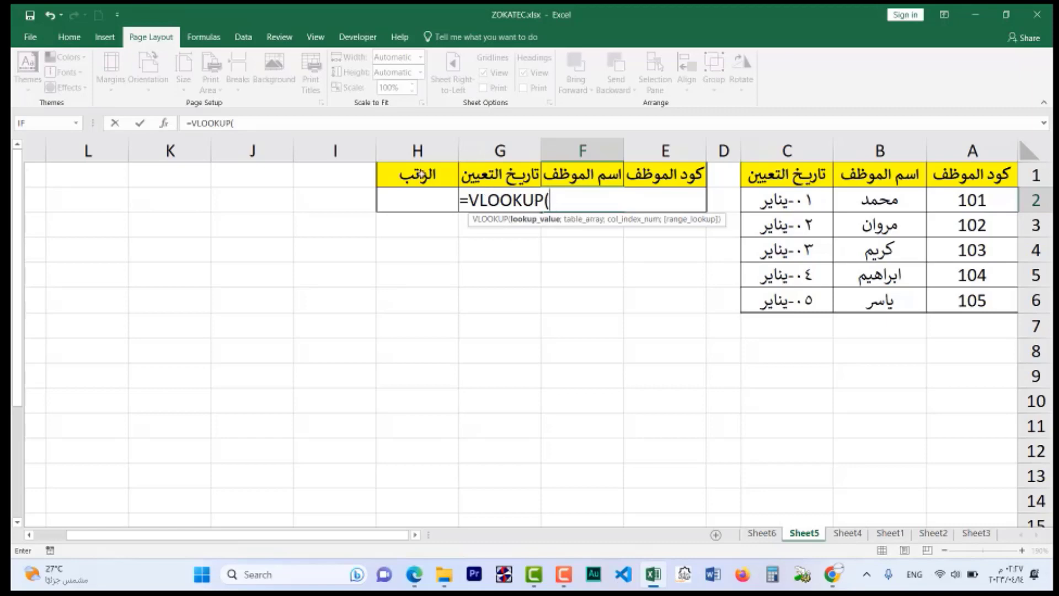
In VLOOKUP's Function Arguments form, set E2 as the lookup value
left_click(166, 124)
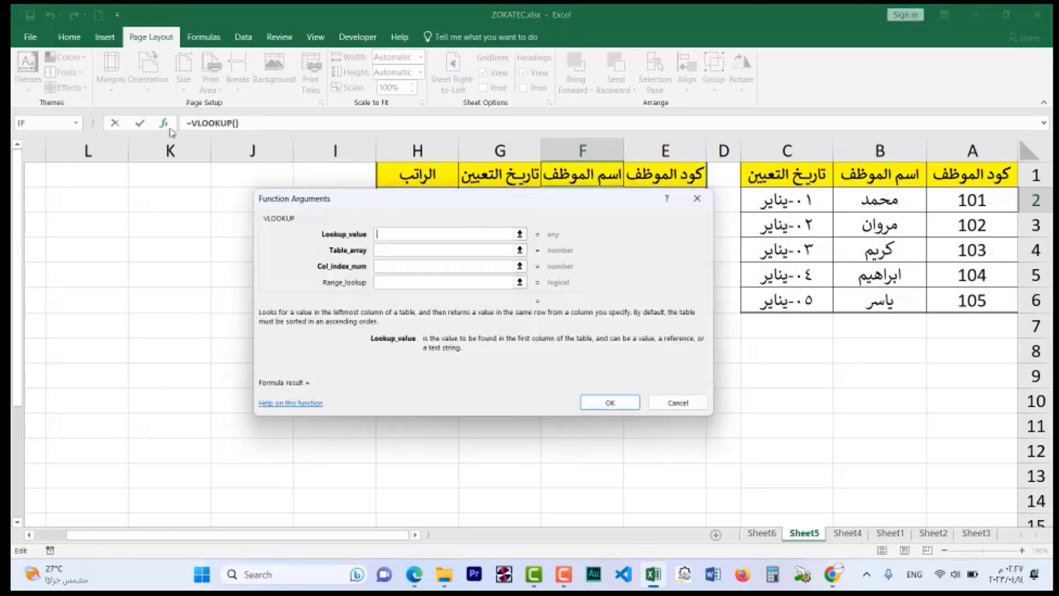
left_click_drag(456, 204, 435, 272)
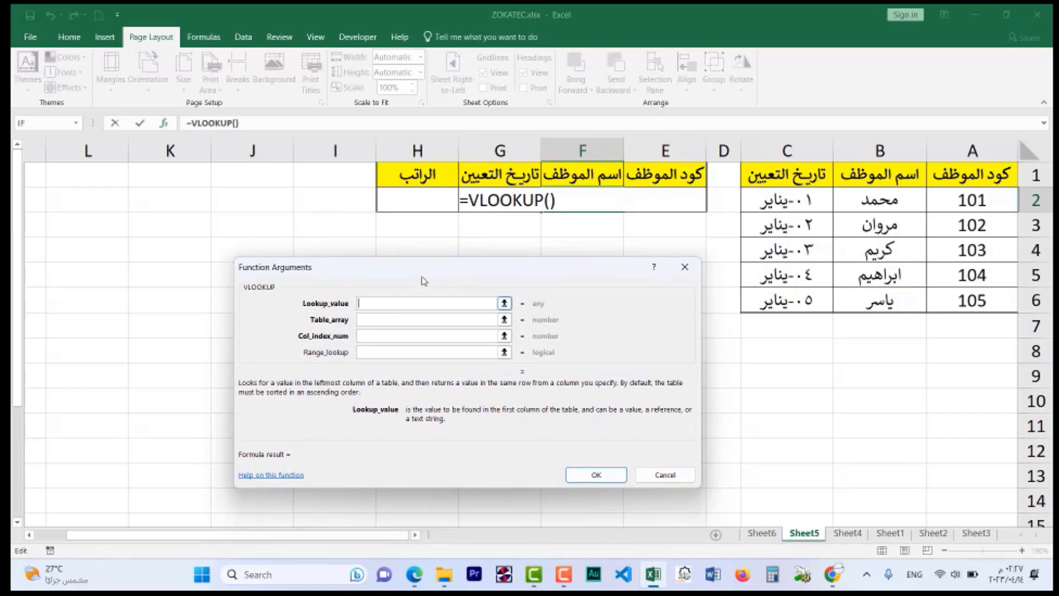
left_click_drag(433, 269, 443, 245)
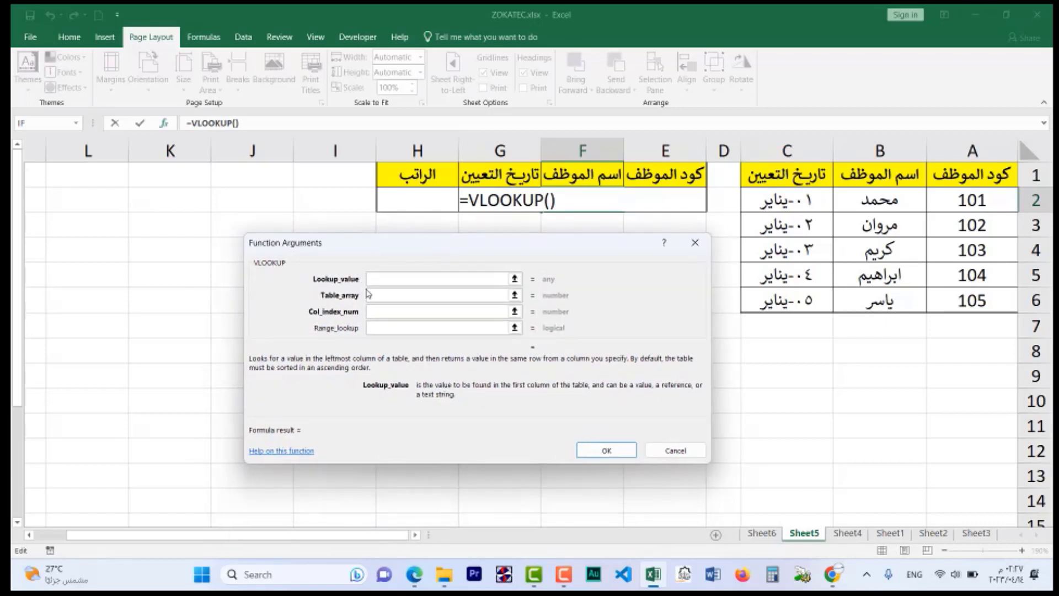
left_click(415, 275)
left_click(676, 203)
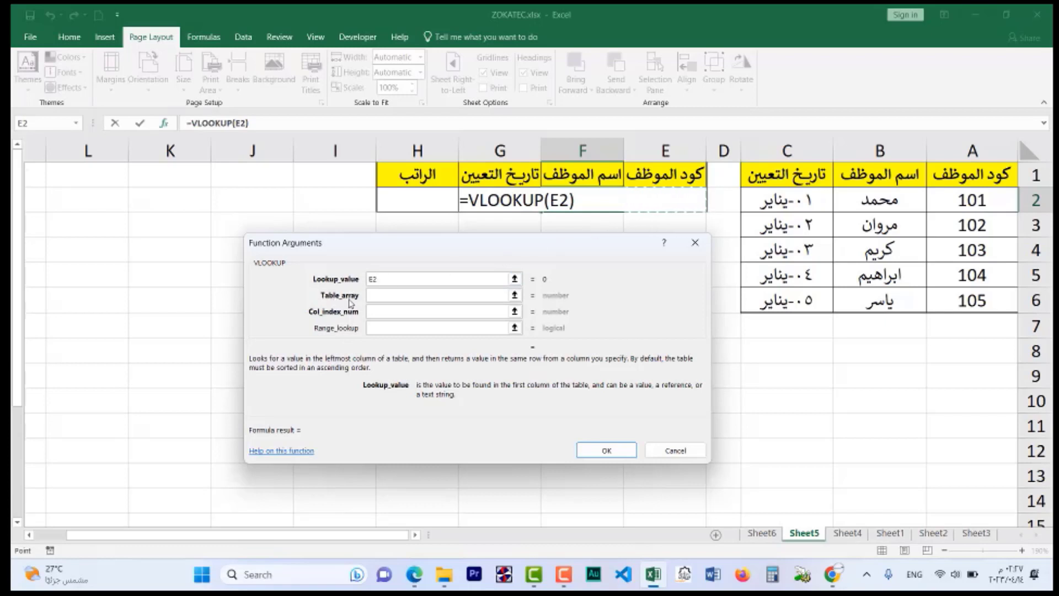
Set the table array to A1:C6 and the column index number to 2
left_click(382, 295)
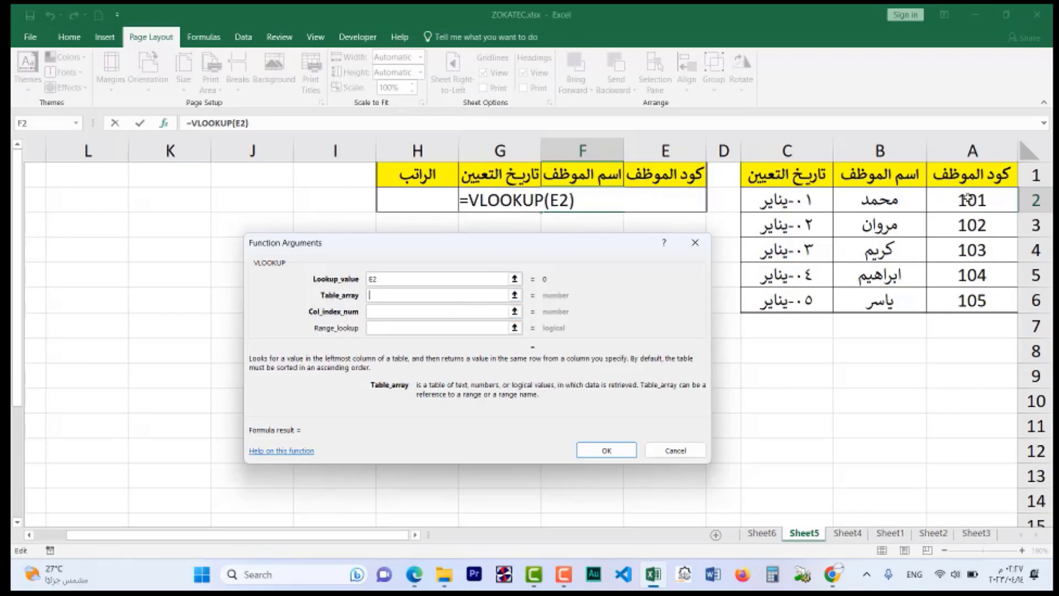
left_click_drag(990, 177, 784, 292)
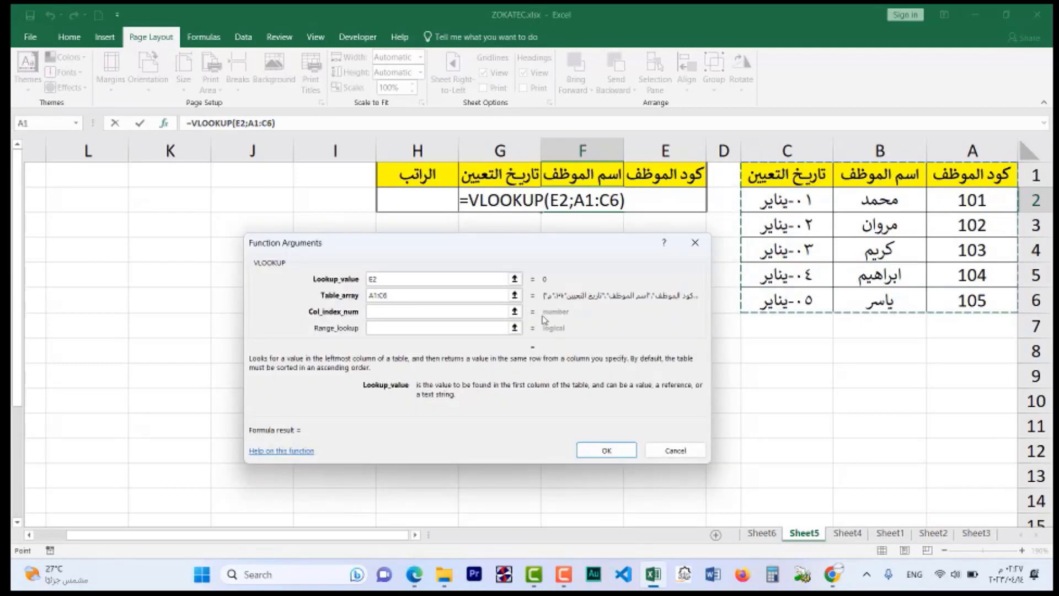
left_click(369, 312)
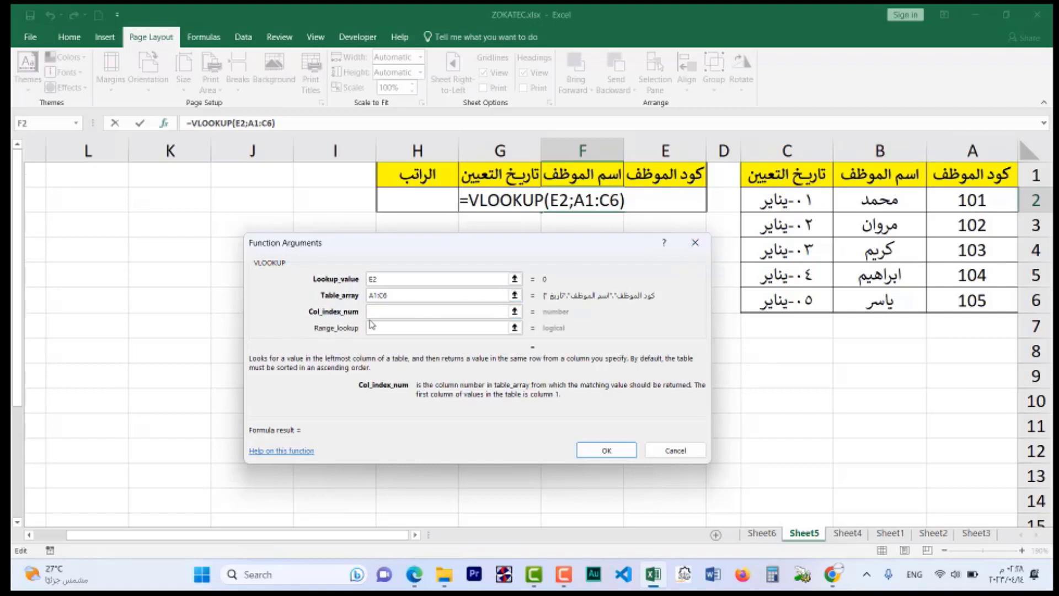
left_click(387, 311)
type("2")
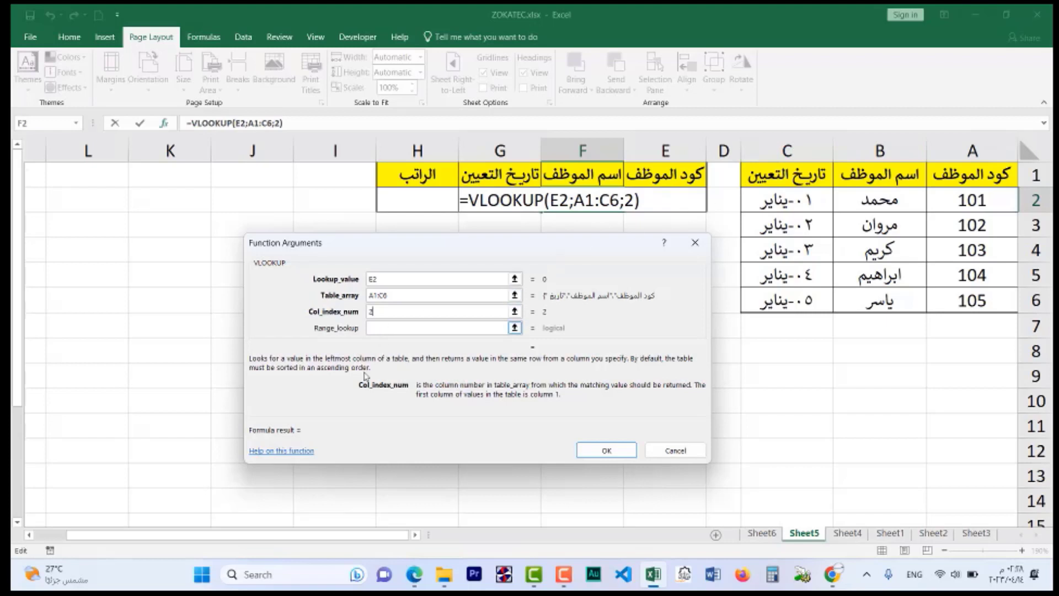
Set the range lookup argument to 0 for an exact match
key("Tab")
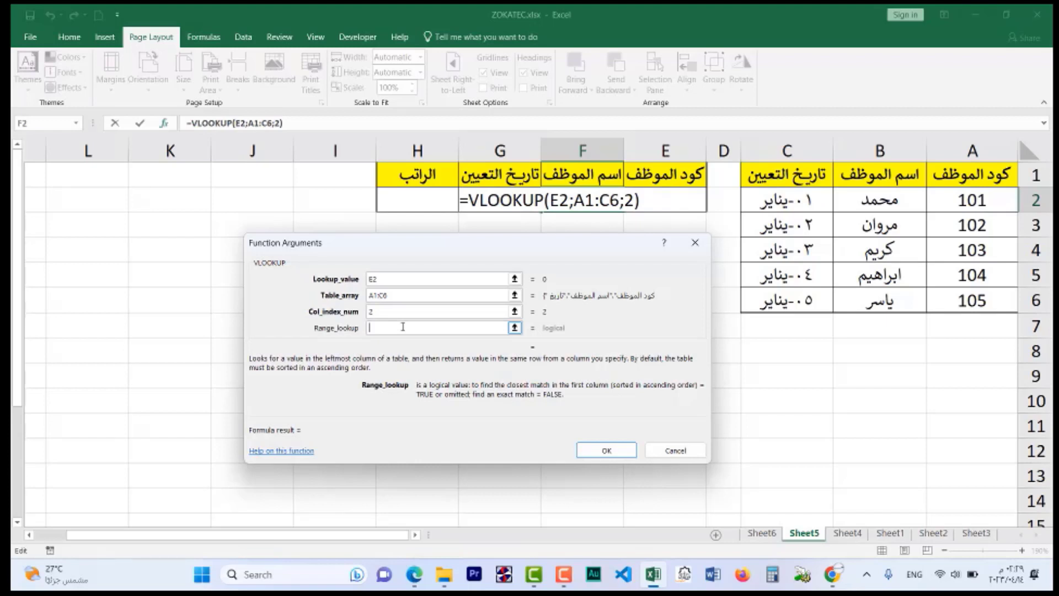
type(";0")
Confirm the F2 VLOOKUP and test it by changing E2's code to 102
left_click(605, 450)
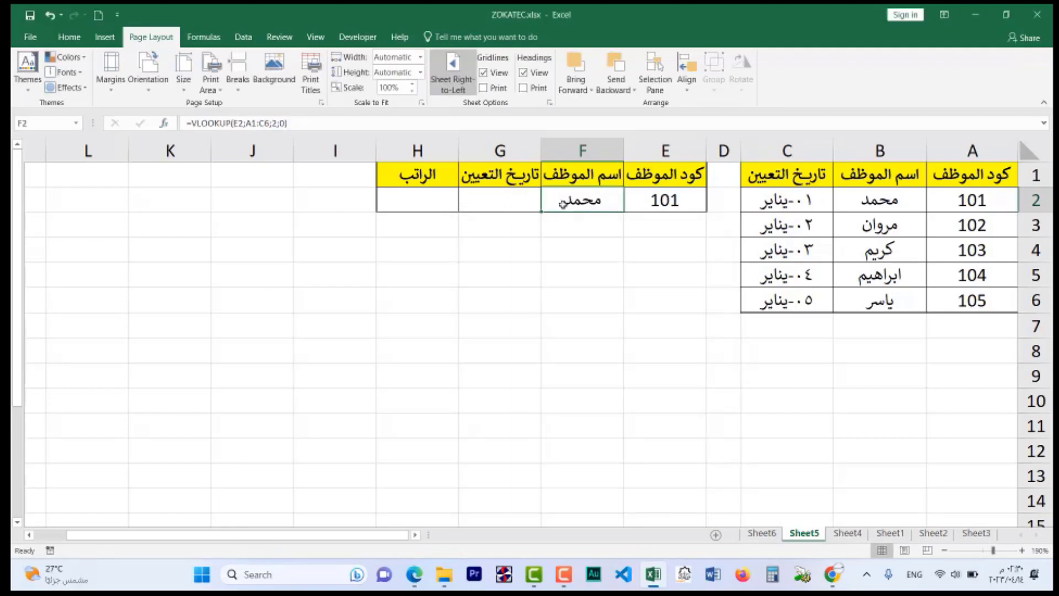
left_click(674, 200)
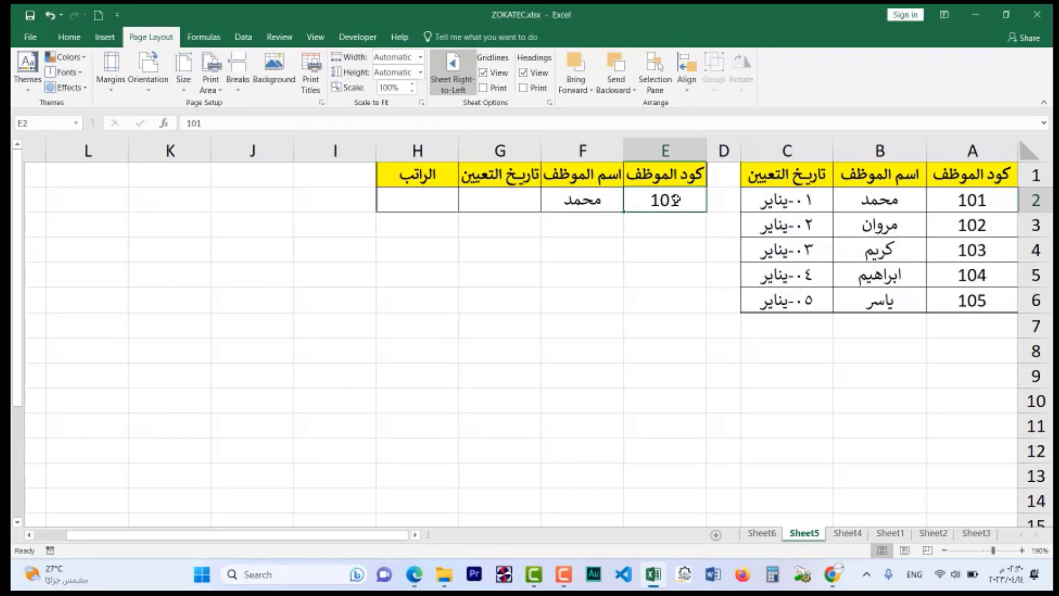
double_click(674, 200)
key("BackSpace")
type("2")
key("Return")
Change the code in E2 to 105 and review the lookup result in F2
double_click(684, 205)
key("BackSpace")
type("5")
key("Return")
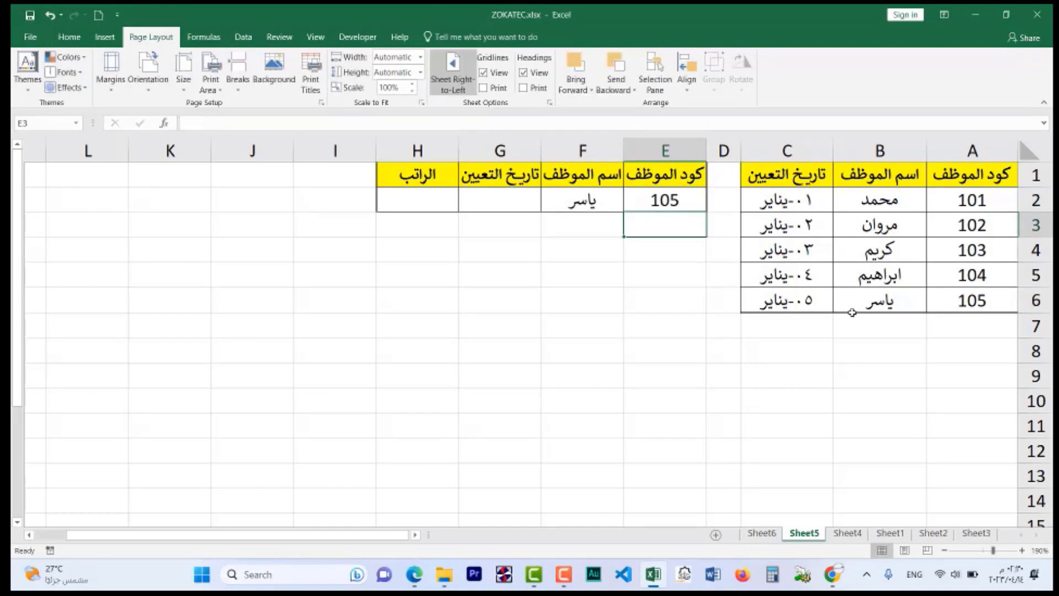
left_click(607, 203)
left_click(518, 196)
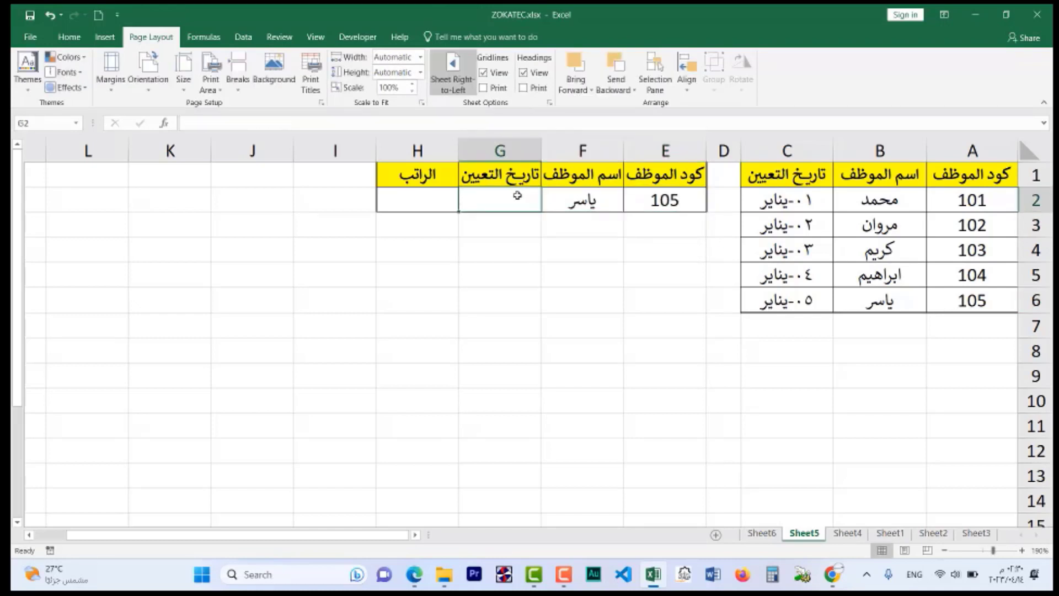
Enter =VLOOKUP(E2;A1:C6;3;0) in G2 to return the hire date for code 105
type("=")
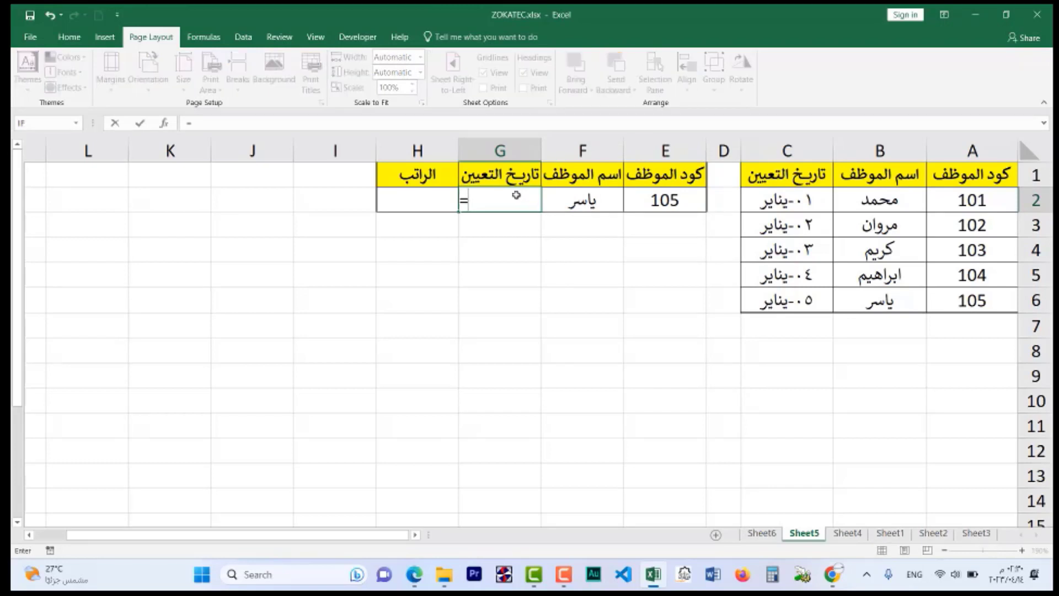
type("vl")
key("Tab")
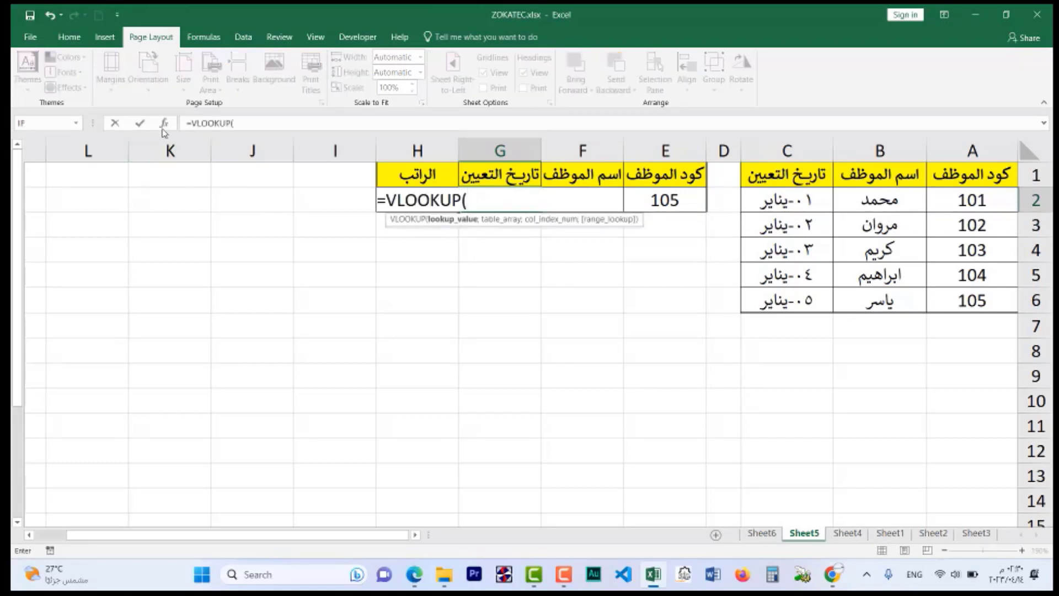
left_click(164, 124)
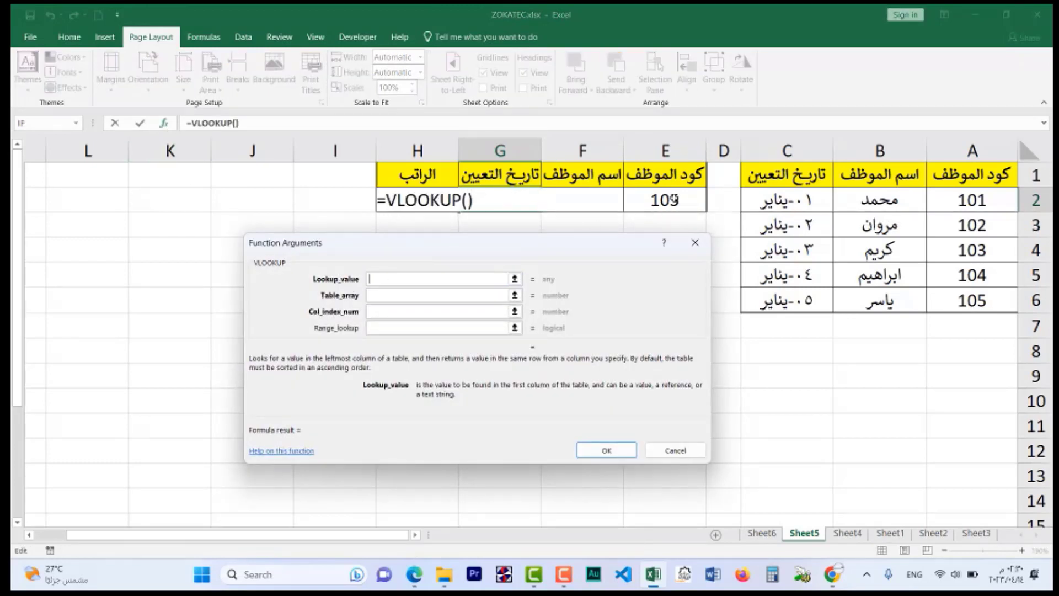
left_click(669, 199)
key("Tab")
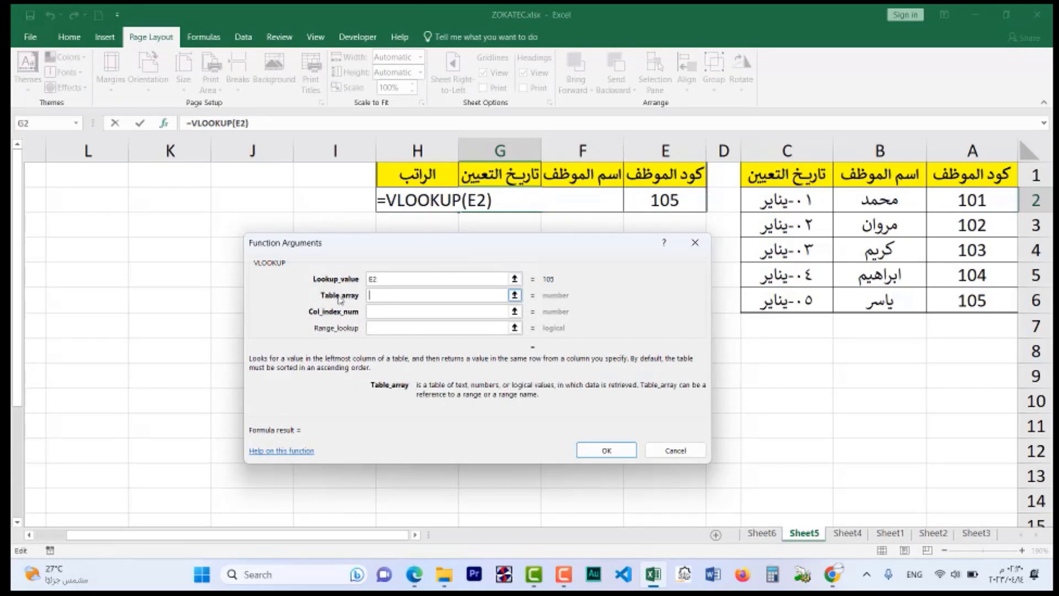
left_click_drag(997, 172, 772, 304)
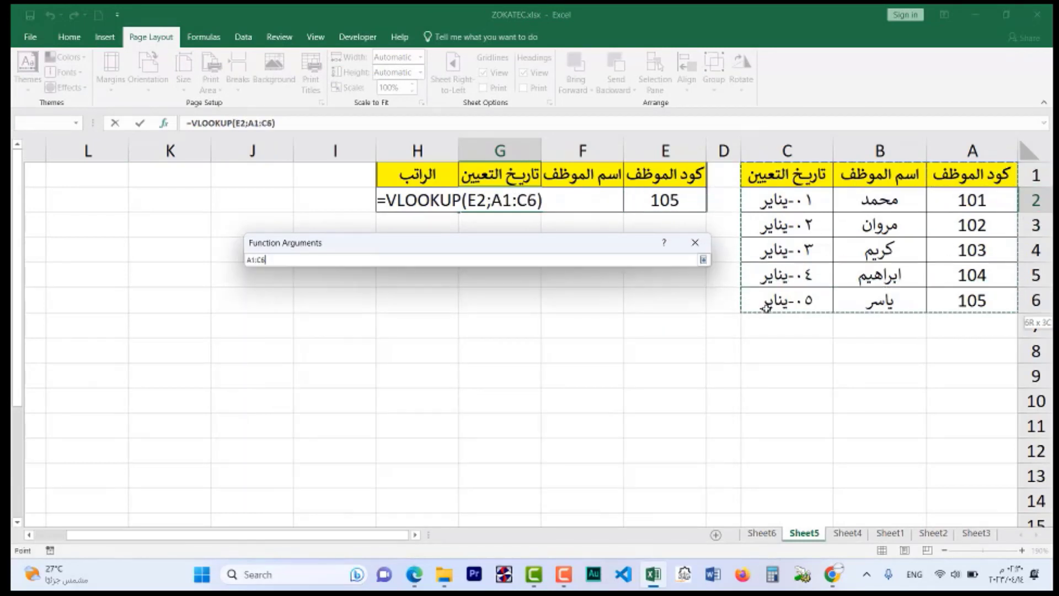
left_click(381, 312)
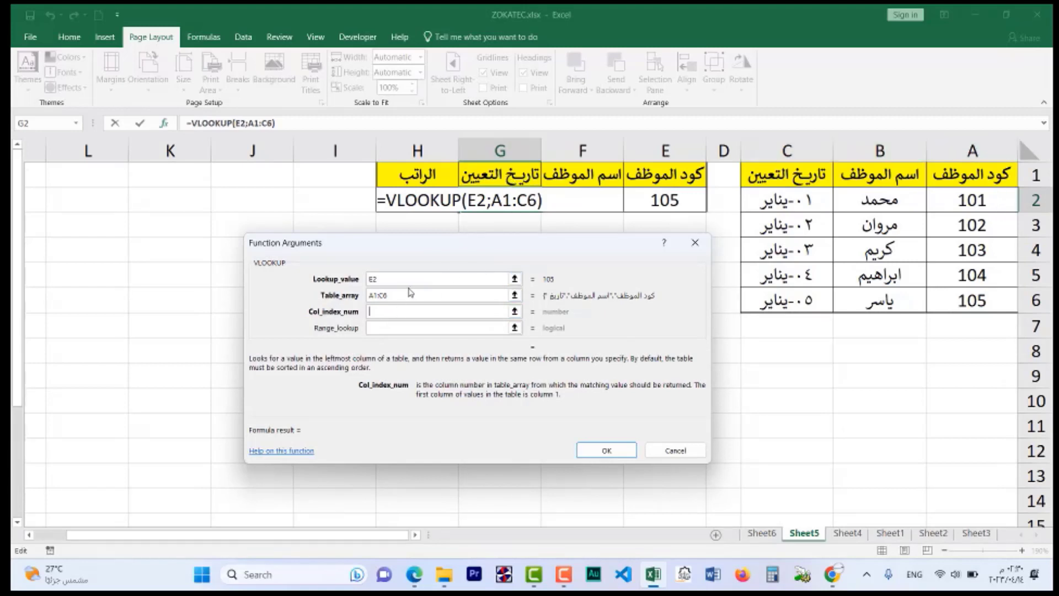
type("3")
left_click(386, 328)
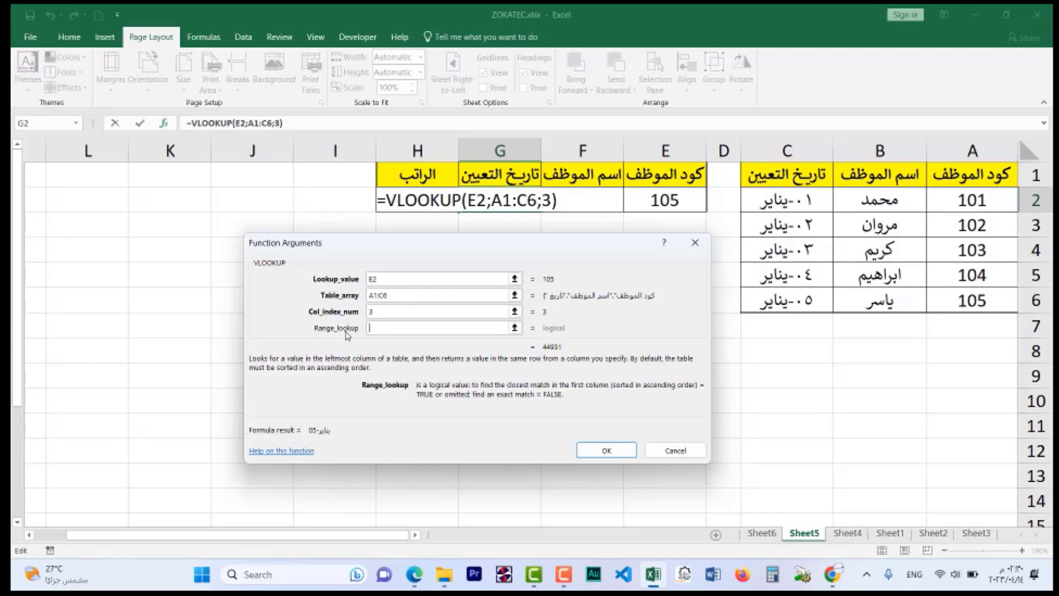
type("0")
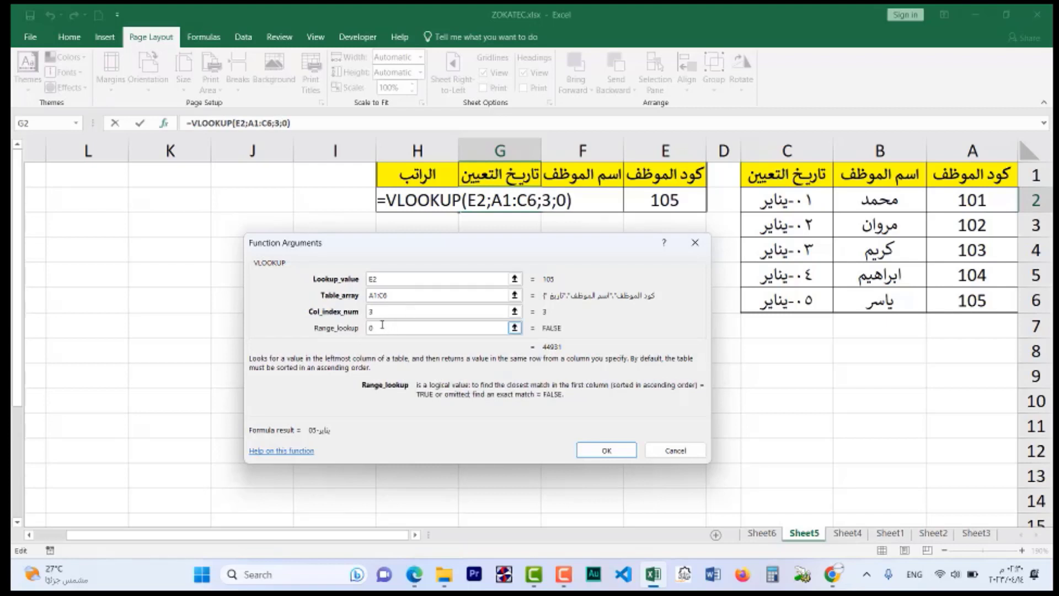
left_click(606, 450)
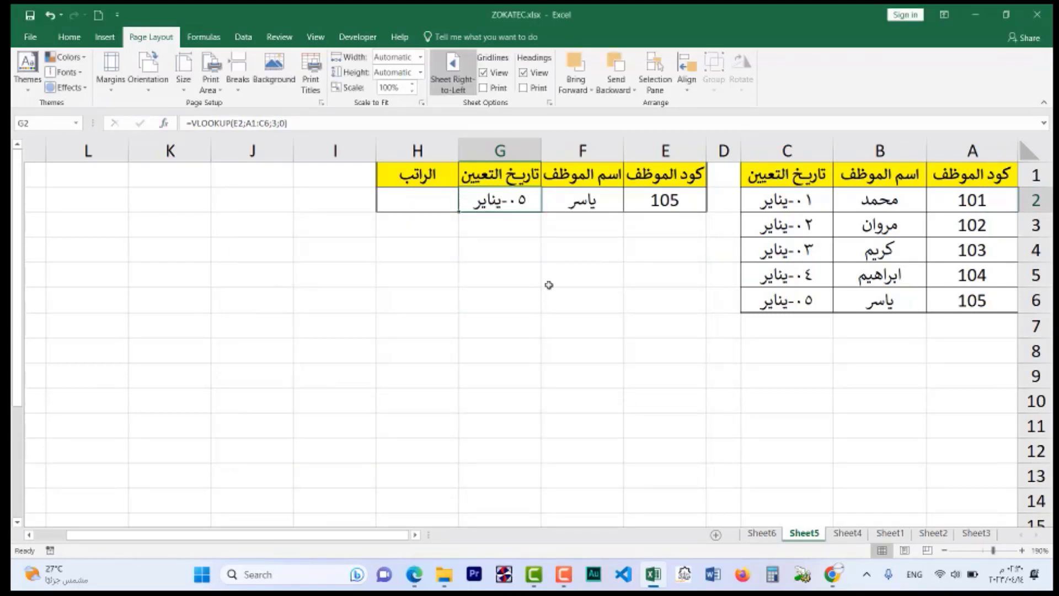
Change the employee code in E2 to 103
left_click(1031, 300)
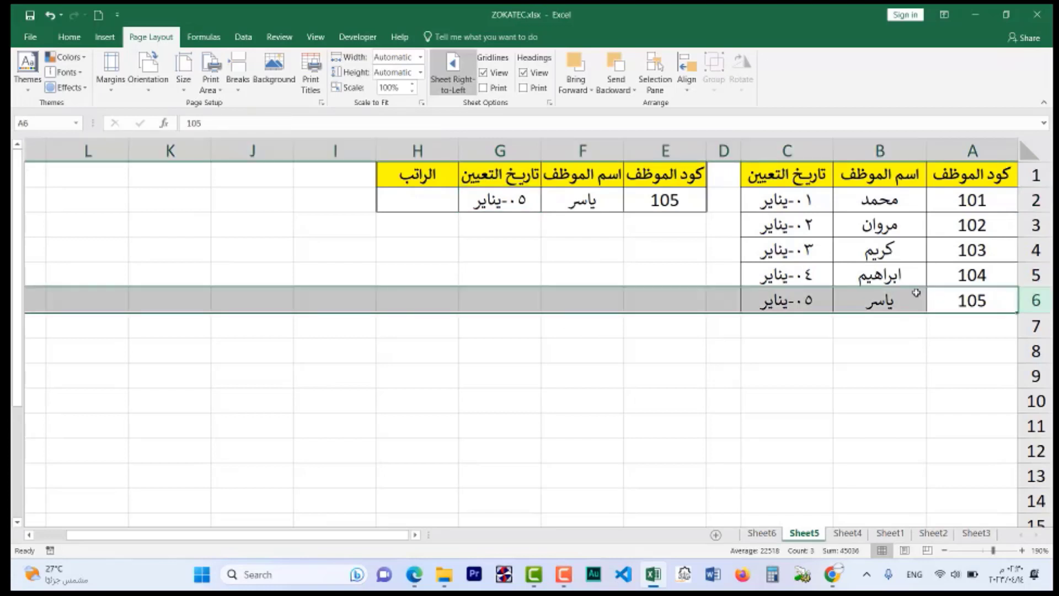
left_click(702, 204)
key("F2")
key("BackSpace")
type("3")
key("Return")
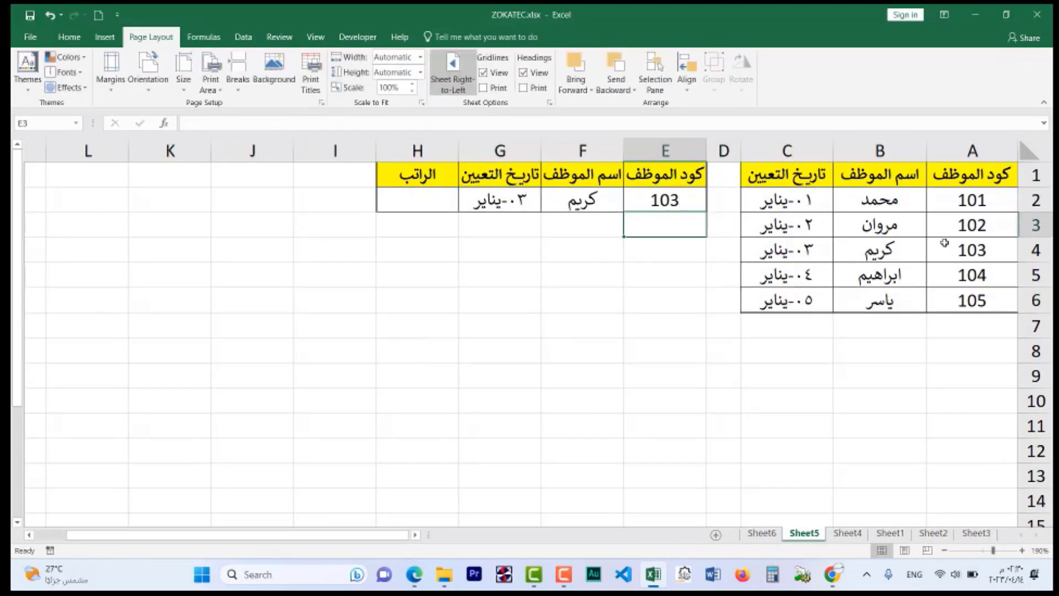
Check employee 103's record and hire date, and select salary cell H2
left_click(1036, 250)
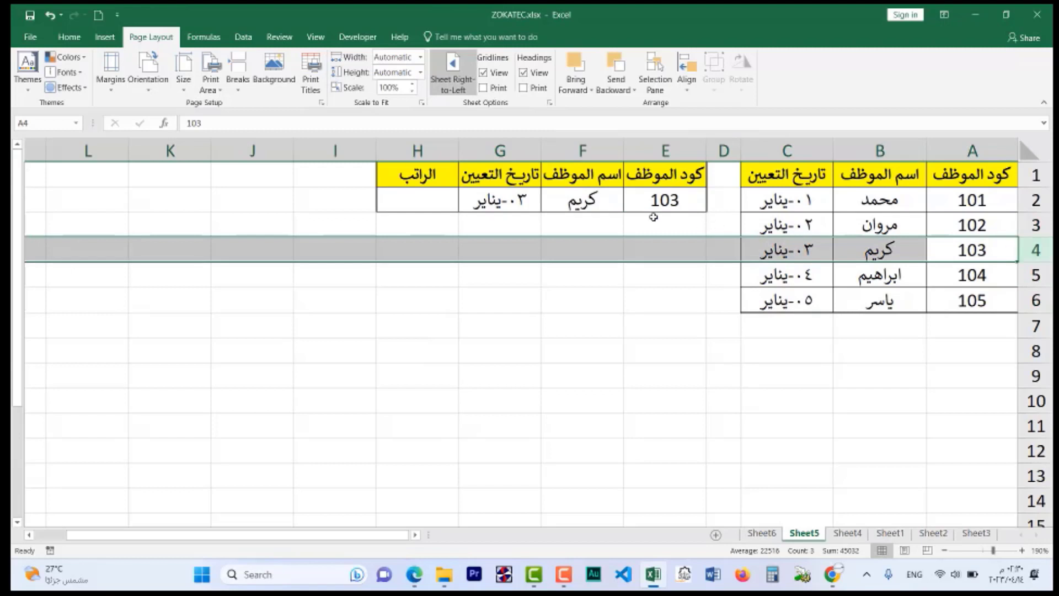
left_click(511, 193)
left_click(408, 203)
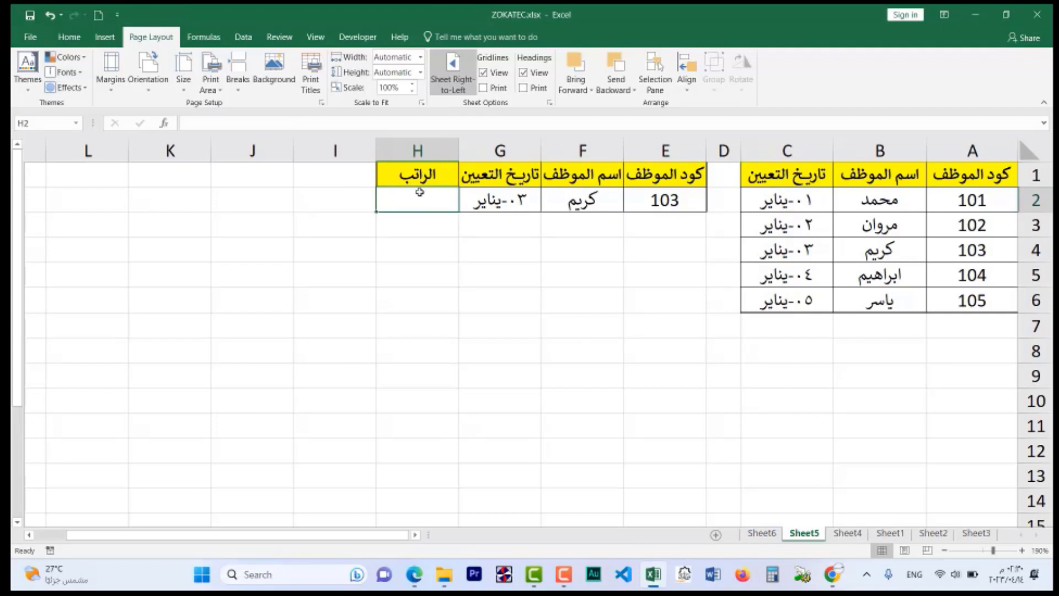
key("alt+h")
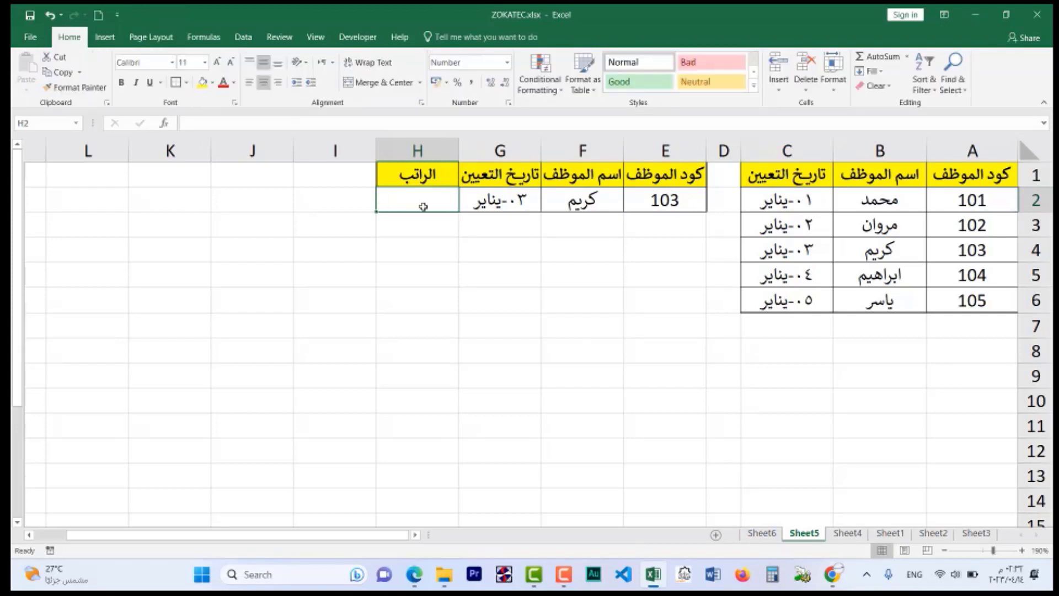
Start a VLOOKUP in H2 with lookup value E2 and table Sheet6!A1:C6
type("=vl")
key("Tab")
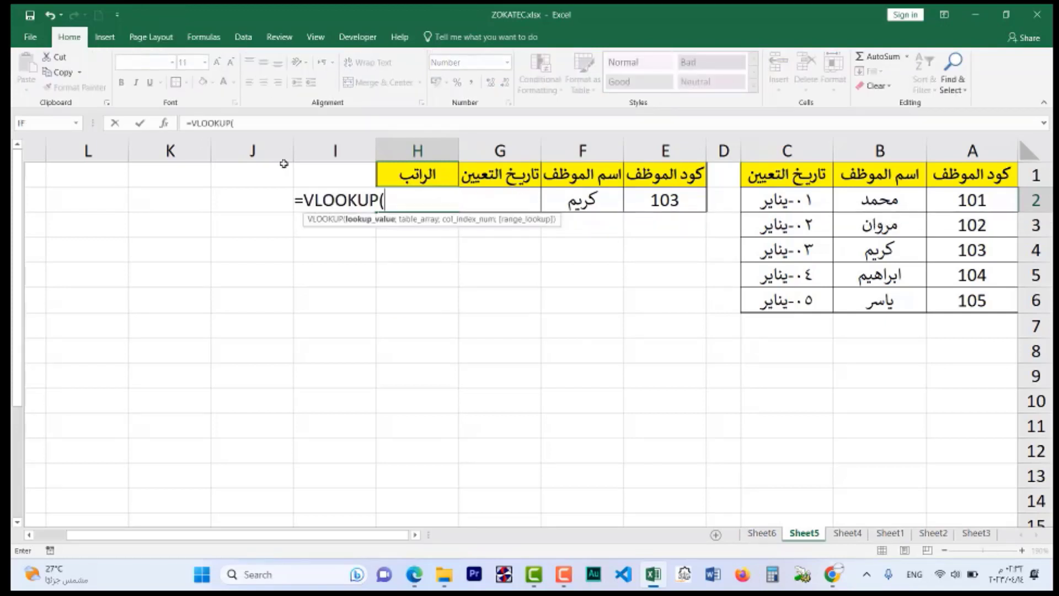
key("ctrl+a")
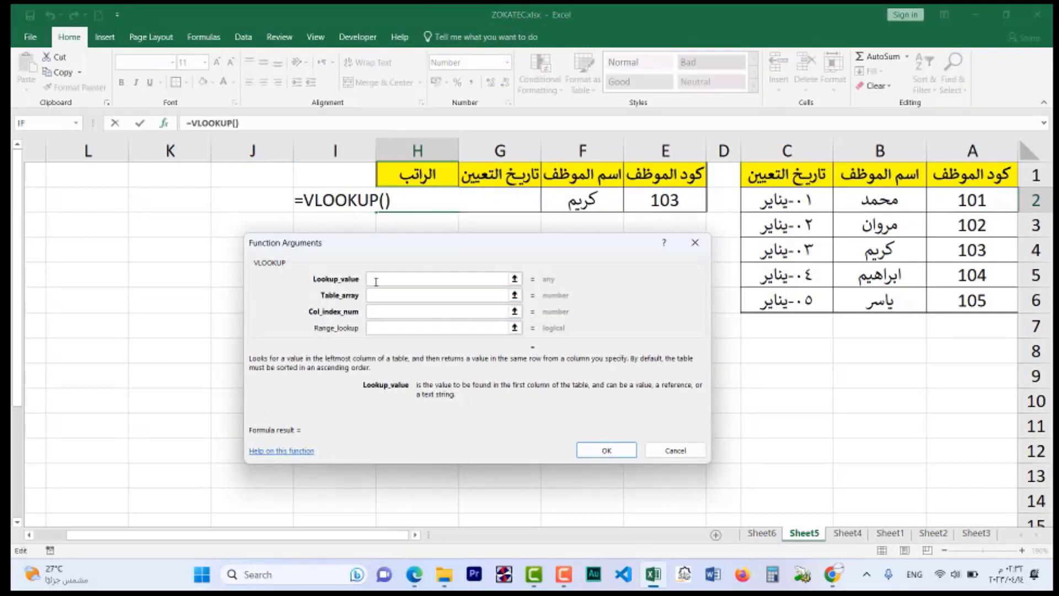
left_click(656, 194)
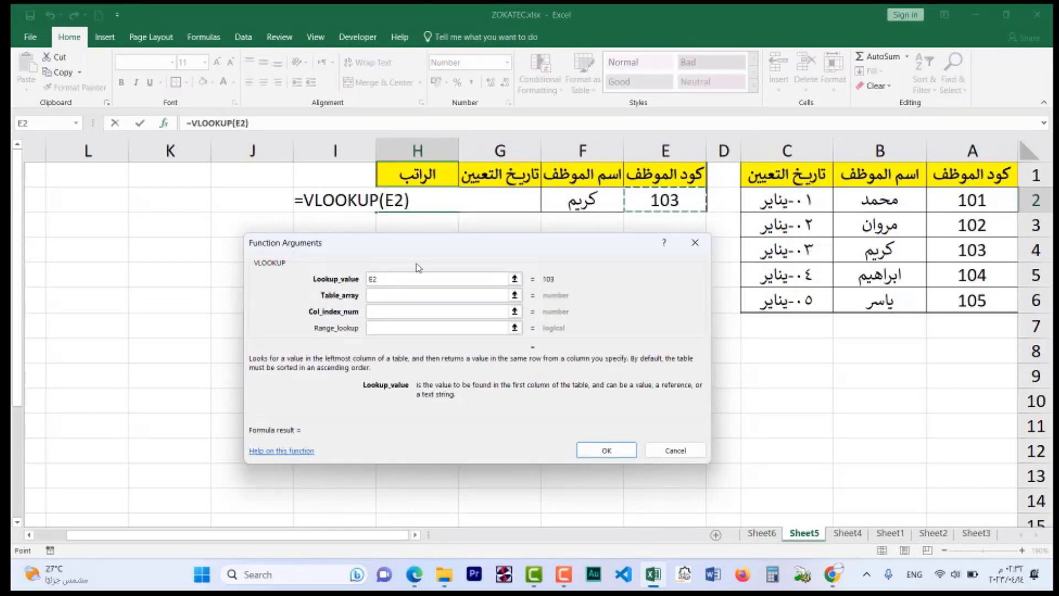
left_click(377, 294)
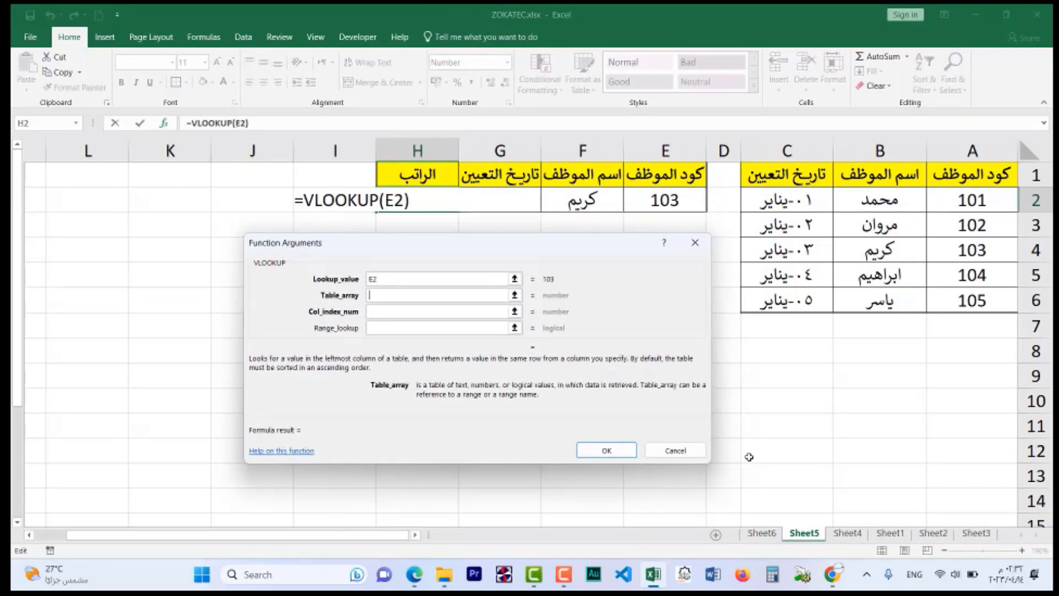
left_click(761, 533)
left_click_drag(962, 181, 743, 325)
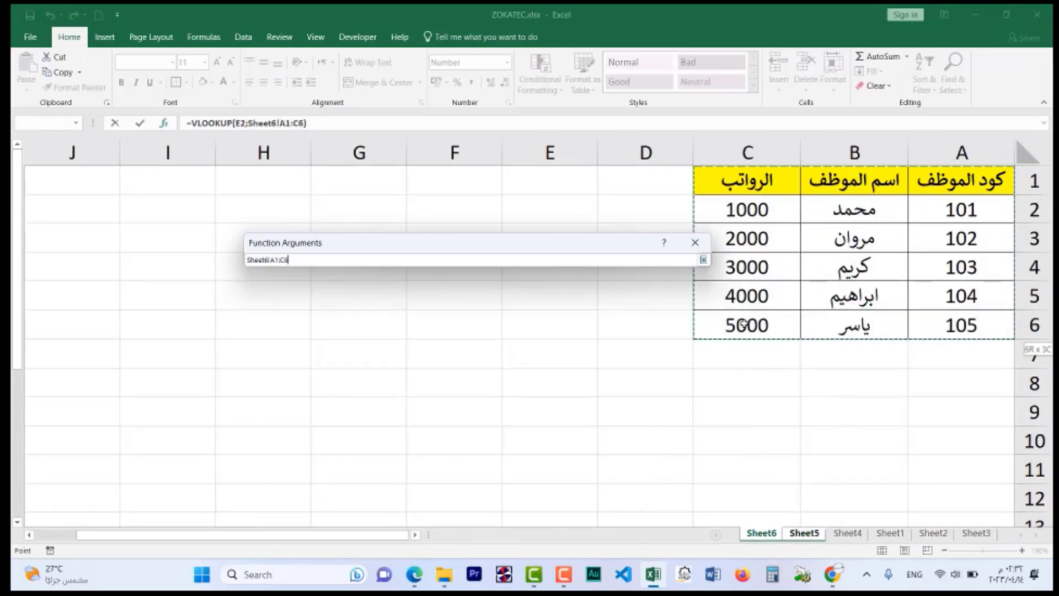
Set the column index to 3 and match type 0, then confirm the formula
left_click(405, 311)
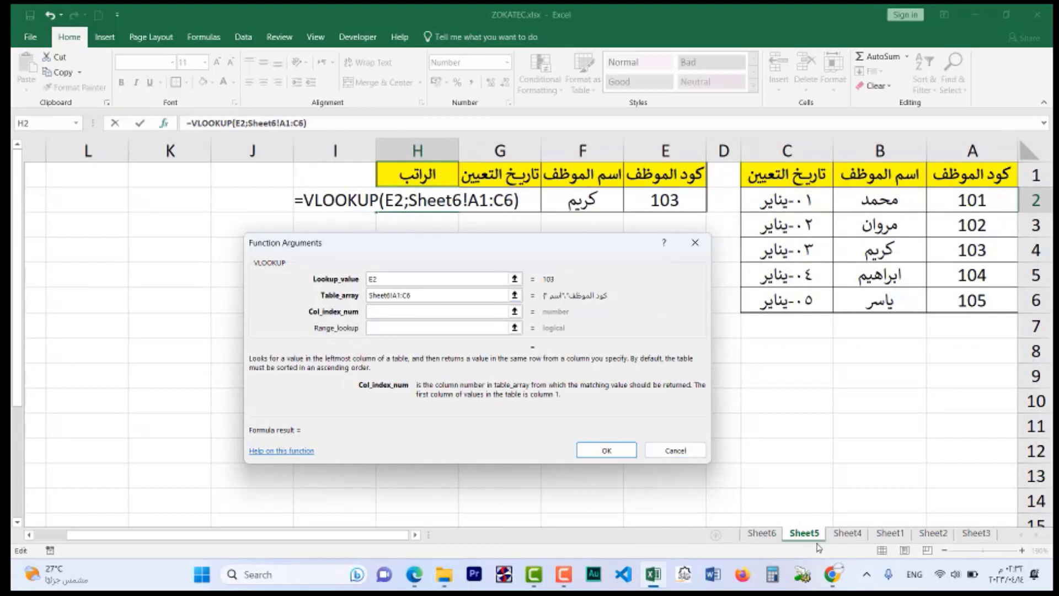
left_click(772, 535)
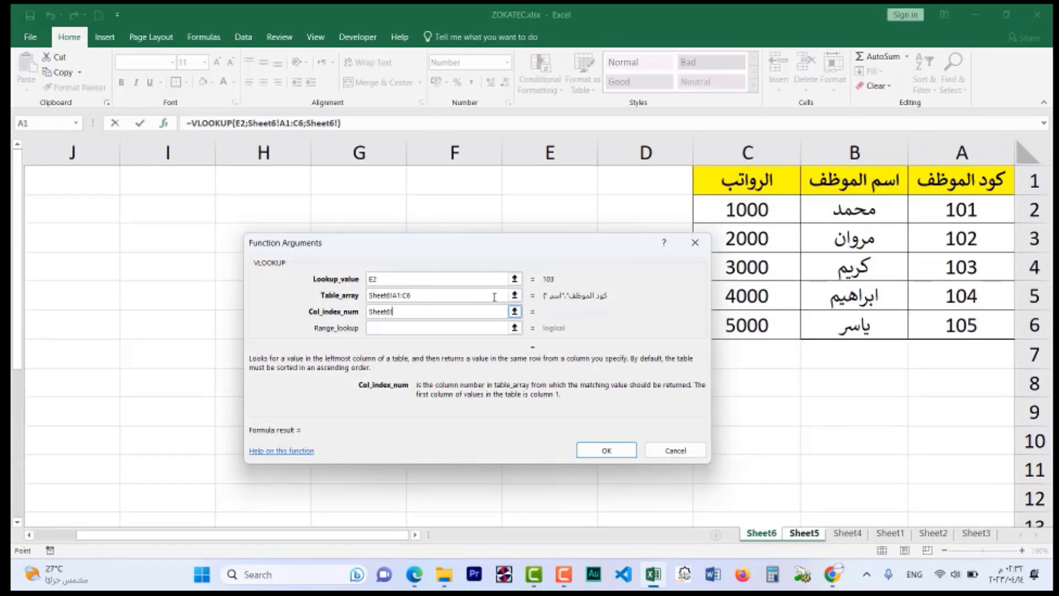
left_click(431, 324)
left_click_drag(397, 311, 358, 313)
type("3")
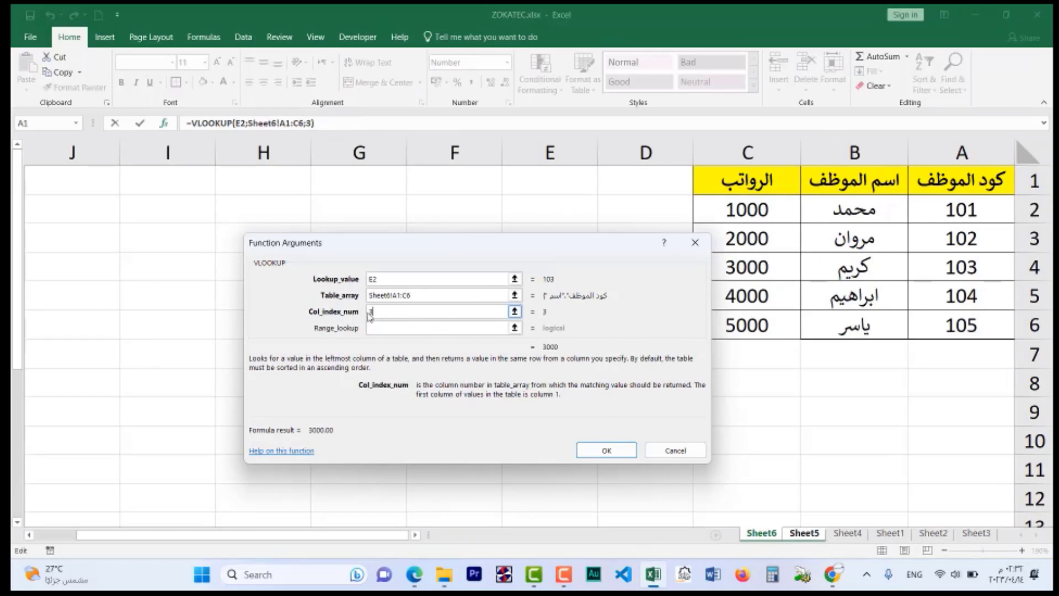
left_click(386, 327)
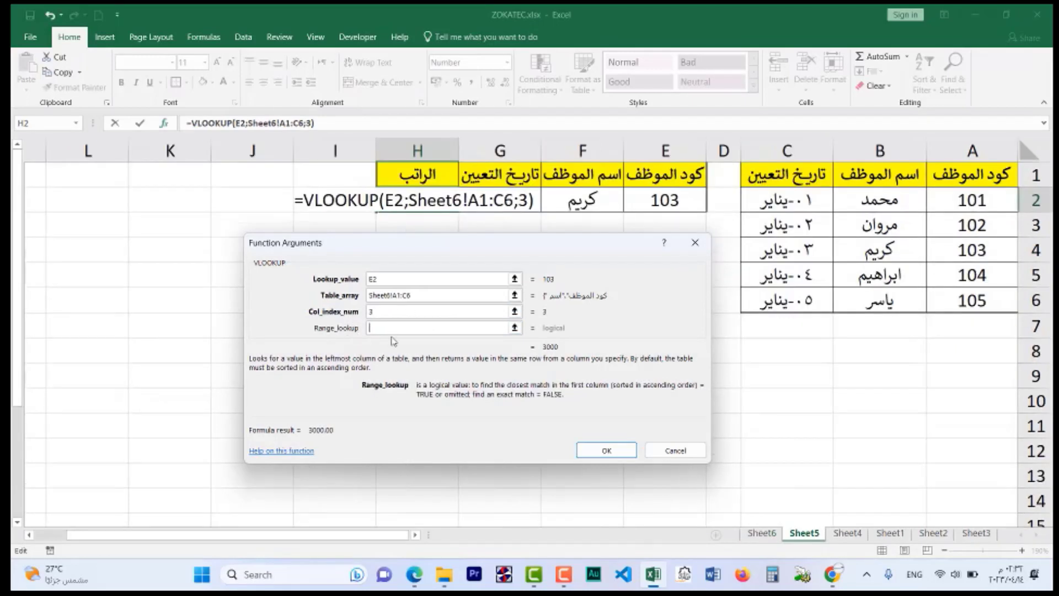
type("0")
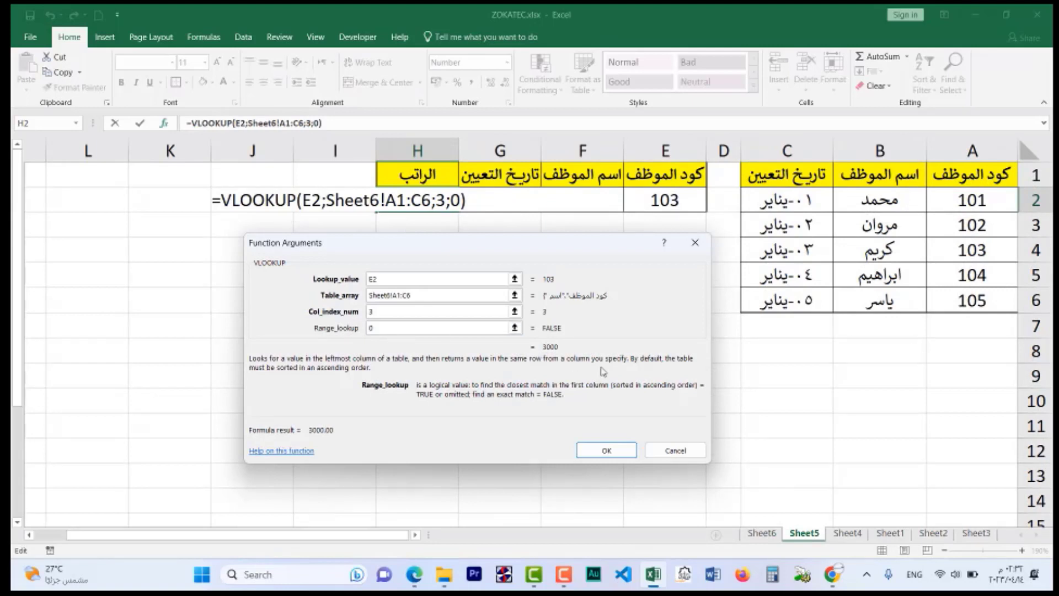
left_click(611, 448)
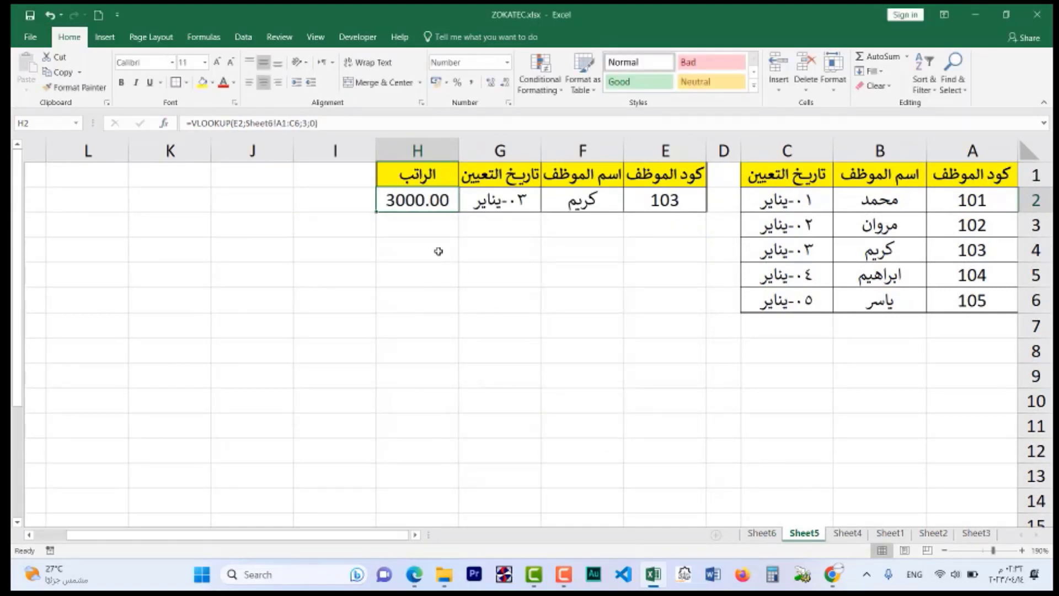
left_click(683, 205)
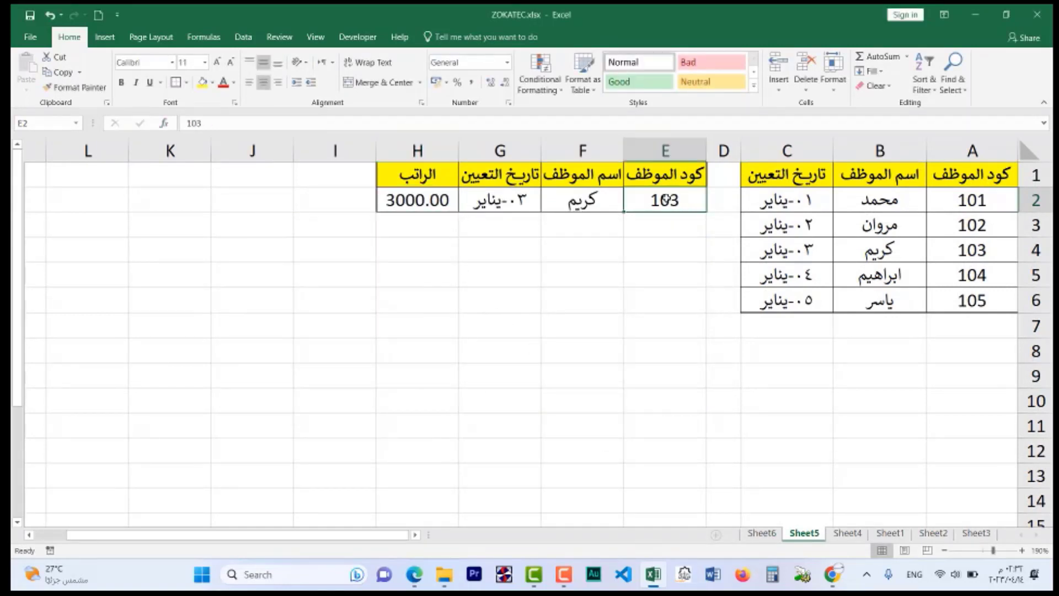
type("101")
key("Return")
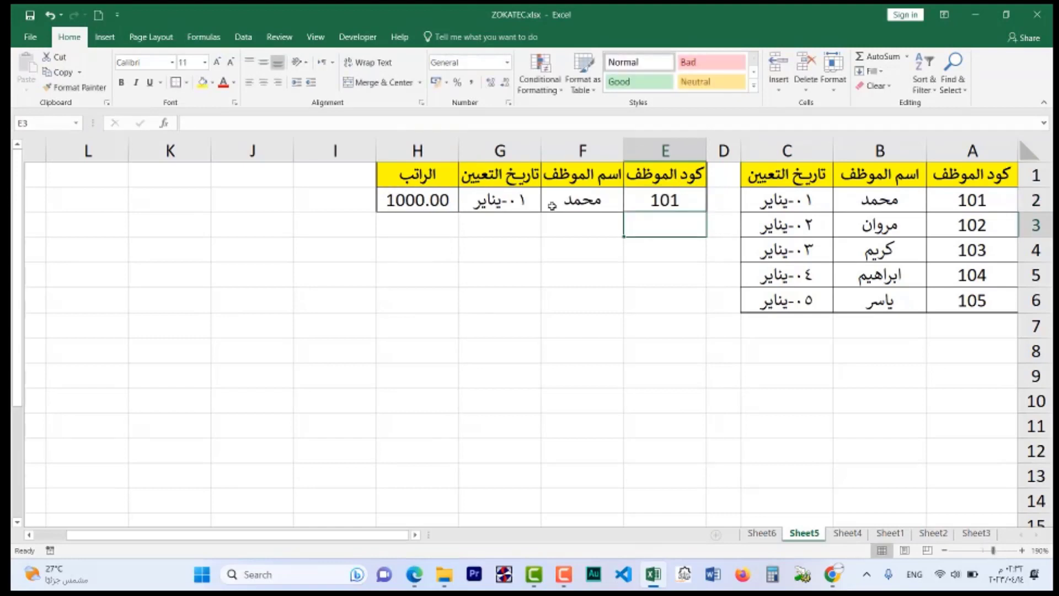
left_click(565, 201)
left_click(490, 197)
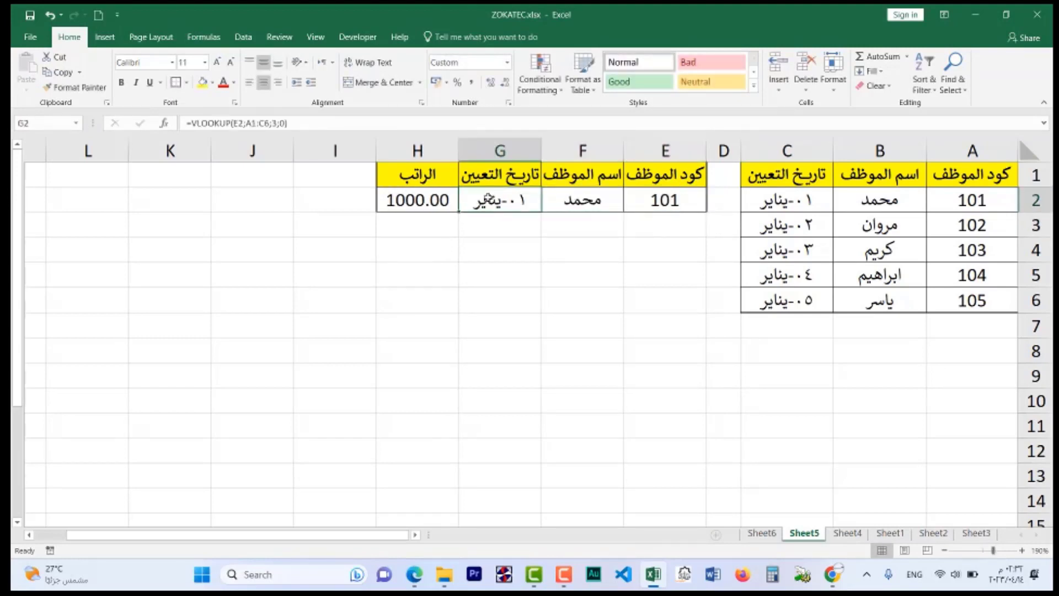
left_click(439, 207)
left_click(761, 534)
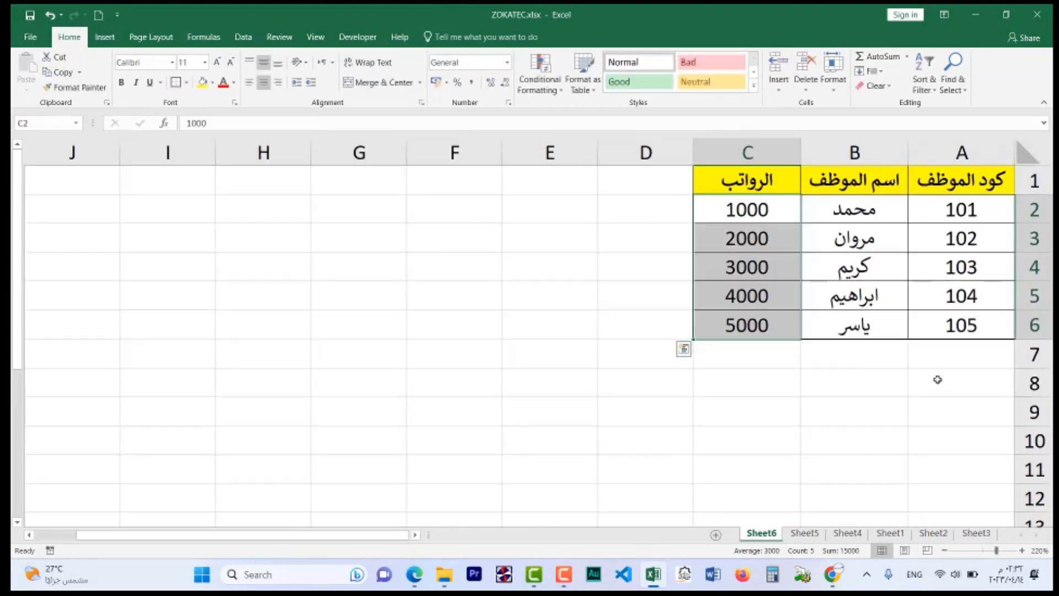
left_click(1034, 210)
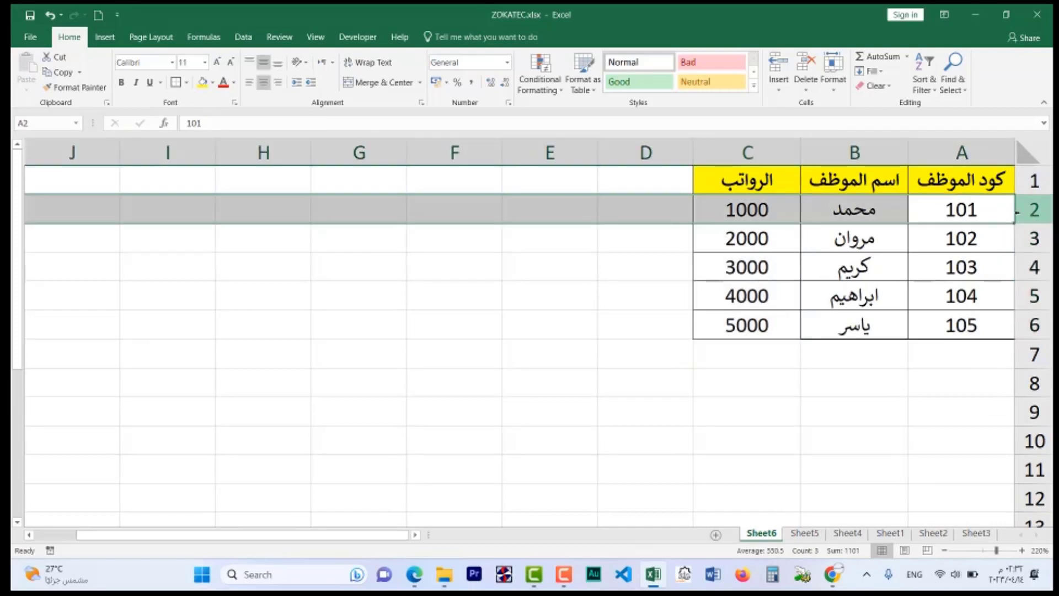
left_click(761, 207)
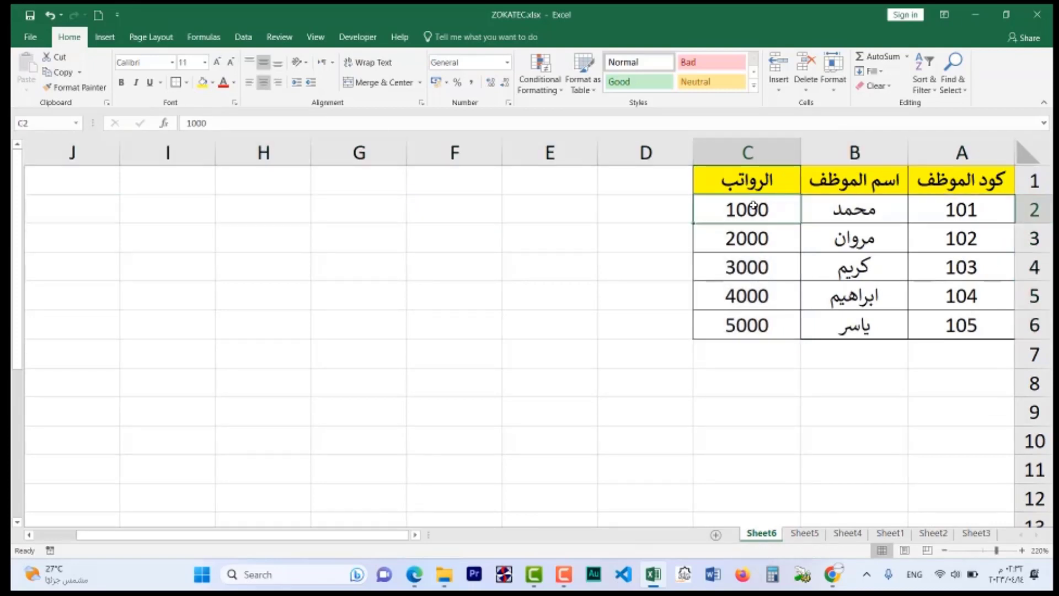
left_click(801, 534)
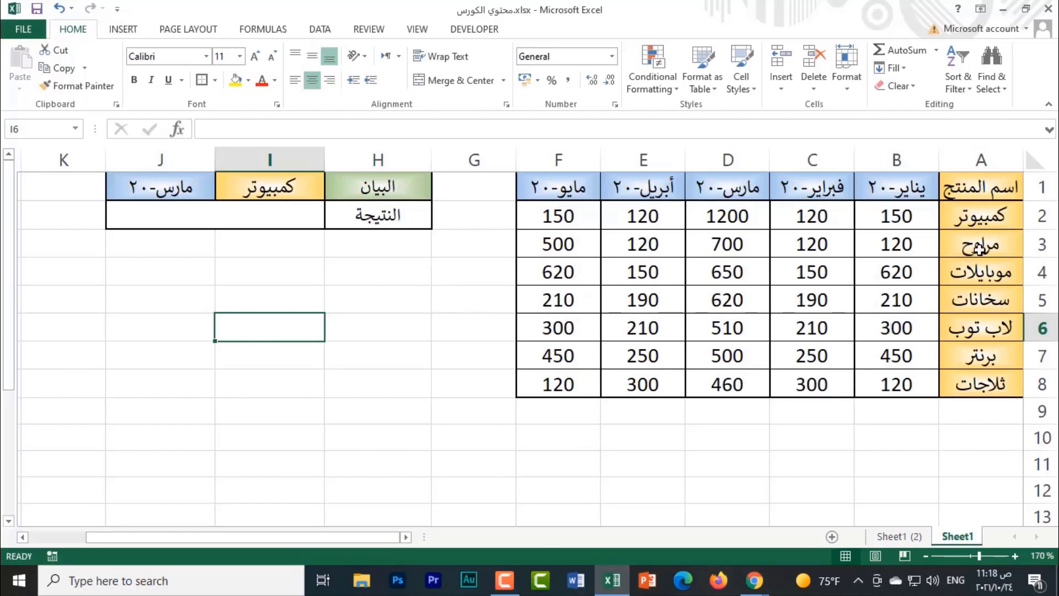
left_click(983, 221)
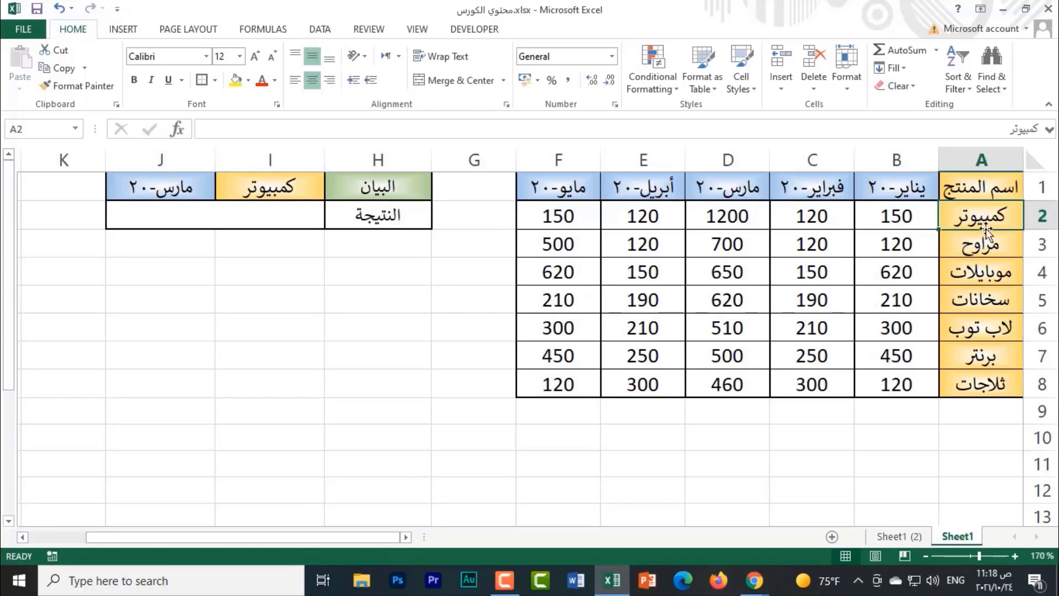
left_click(1042, 221)
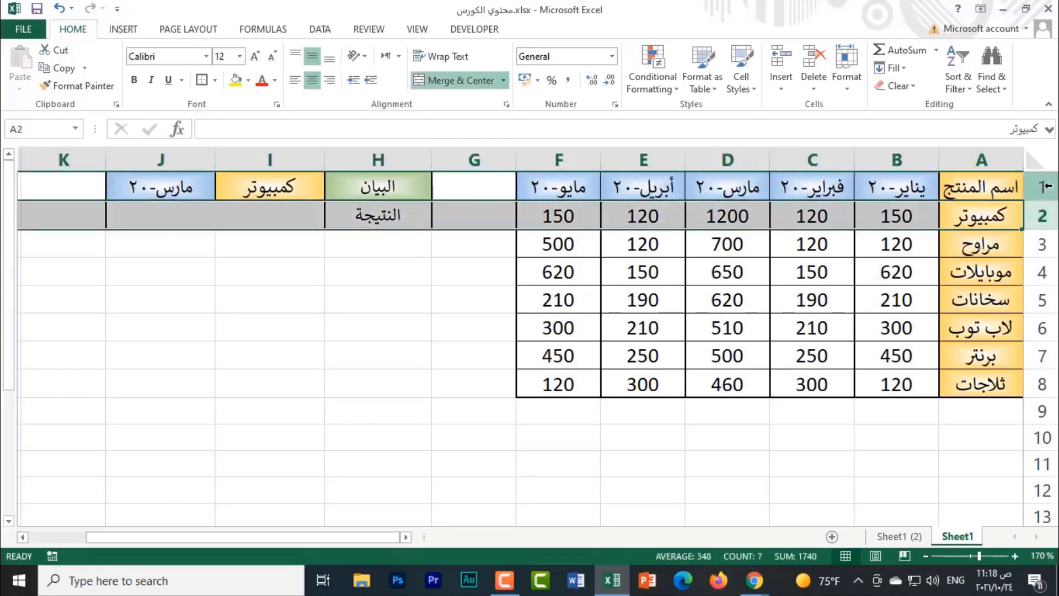
left_click(992, 221)
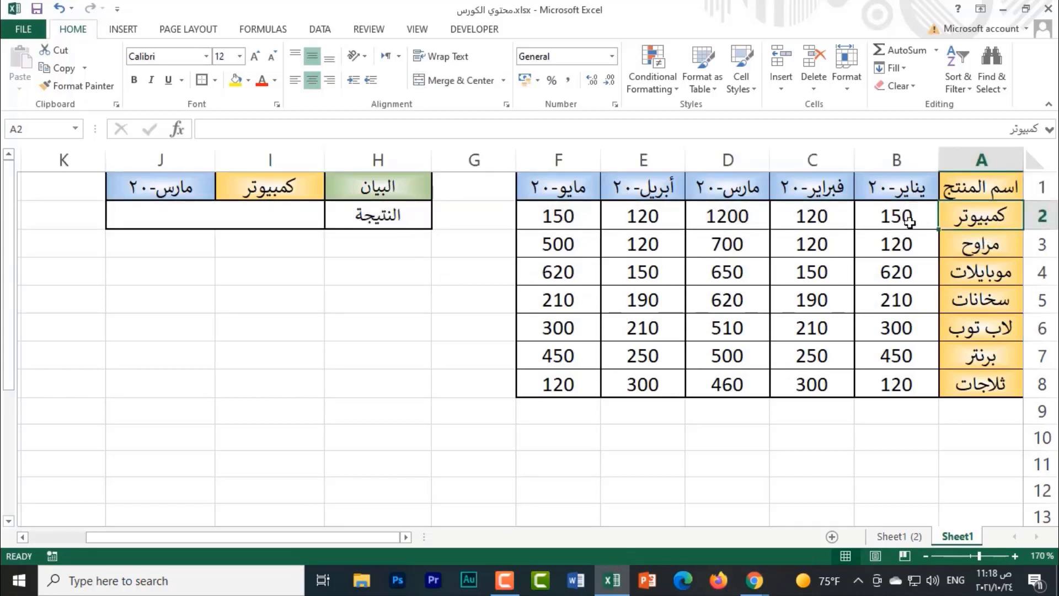
left_click(810, 192)
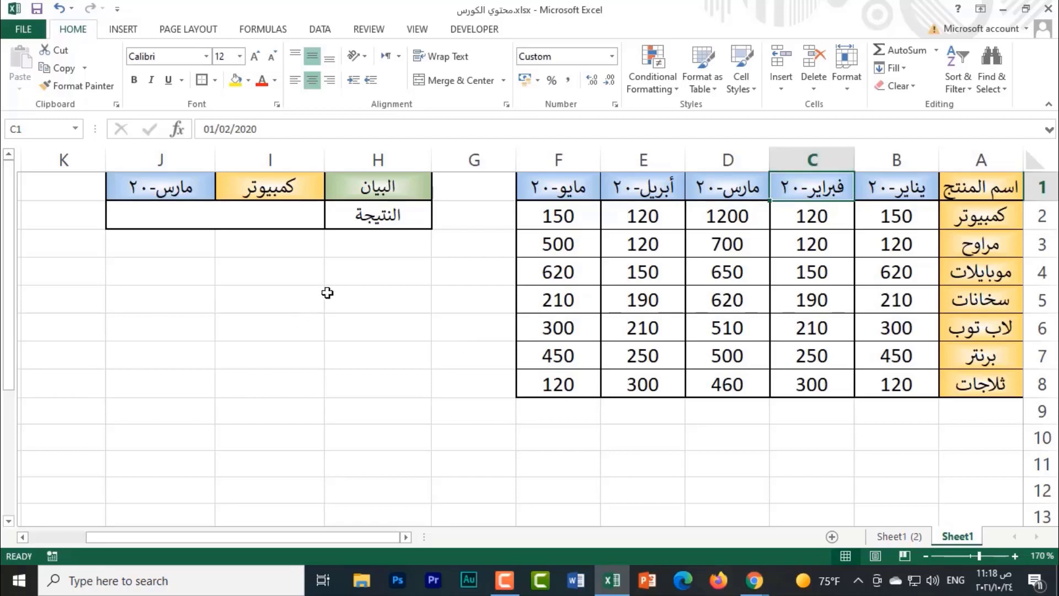
left_click(347, 259)
left_click(287, 280)
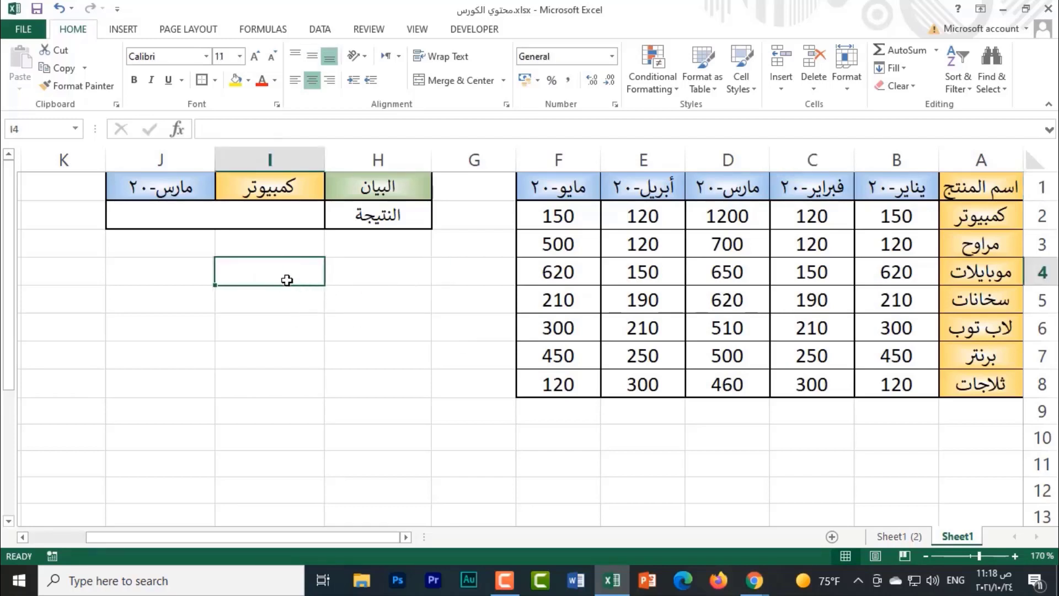
Enter =MATCH(I1;A1:A8;0) in I4 to find كمبيوتر's row position (2)
type("=ma")
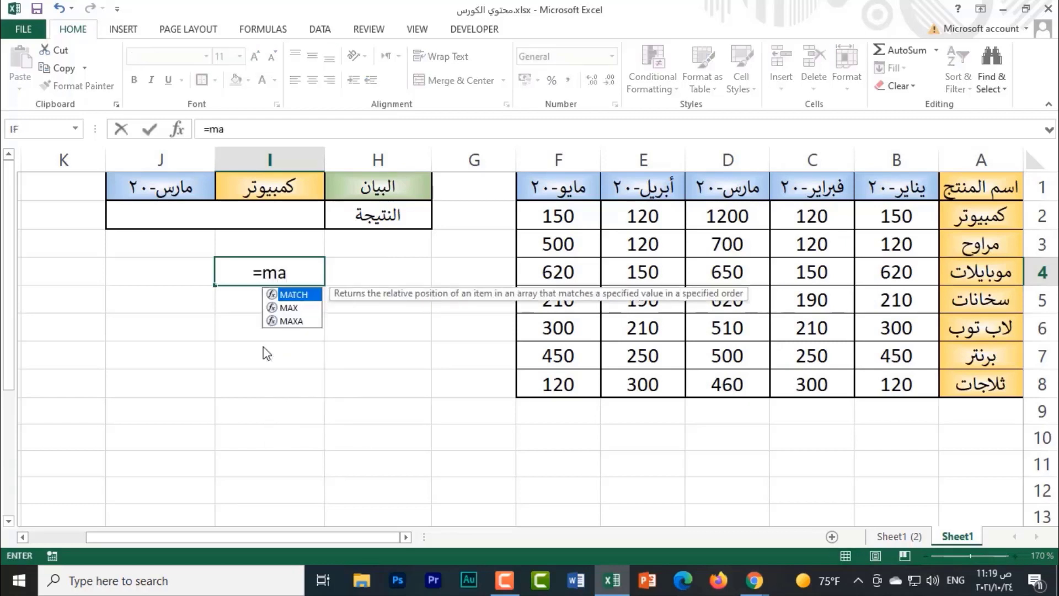
type("tch")
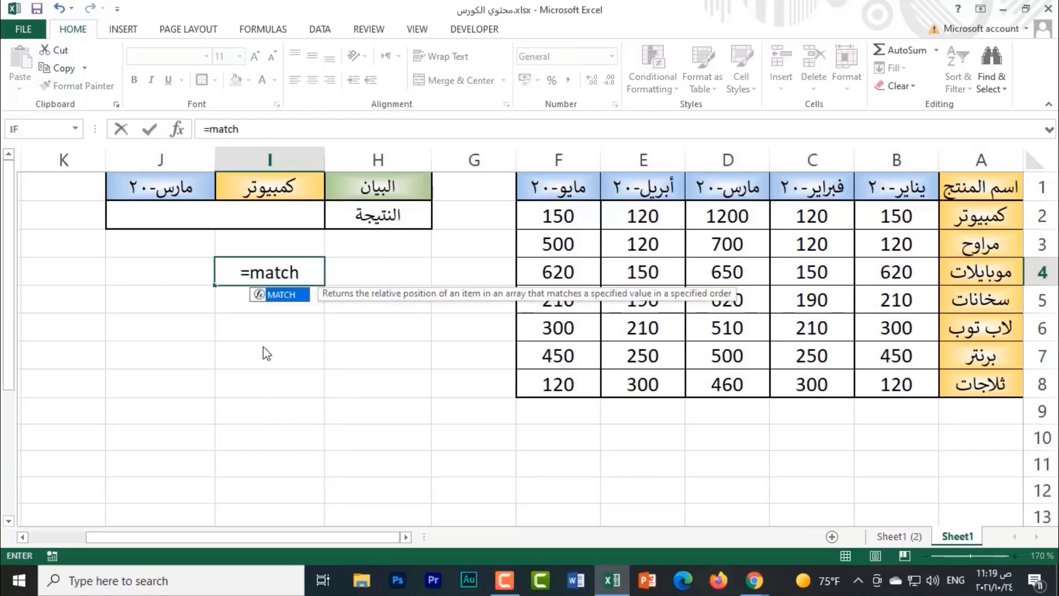
double_click(276, 296)
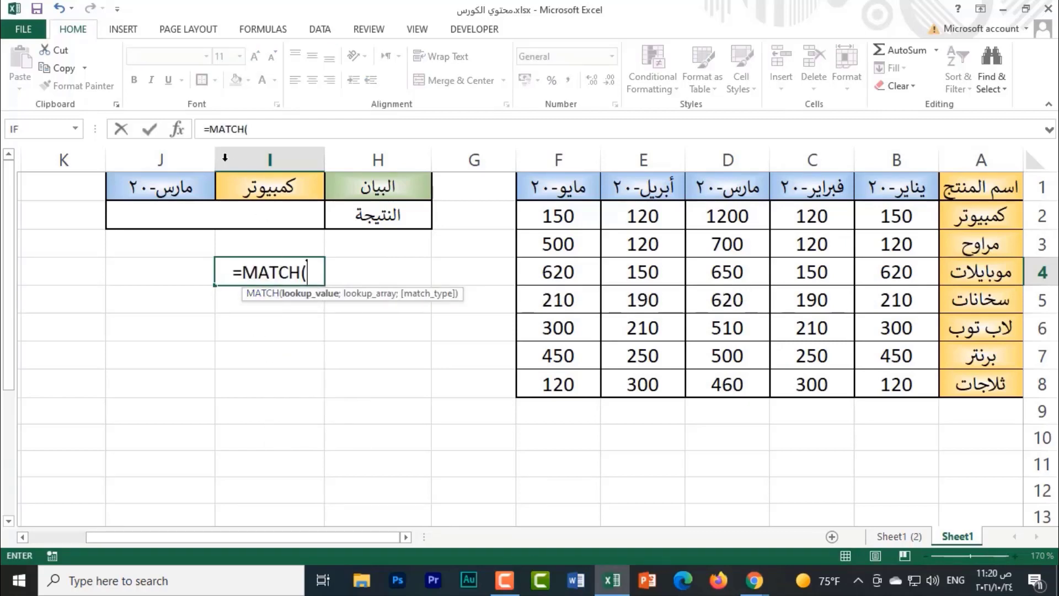
left_click(177, 130)
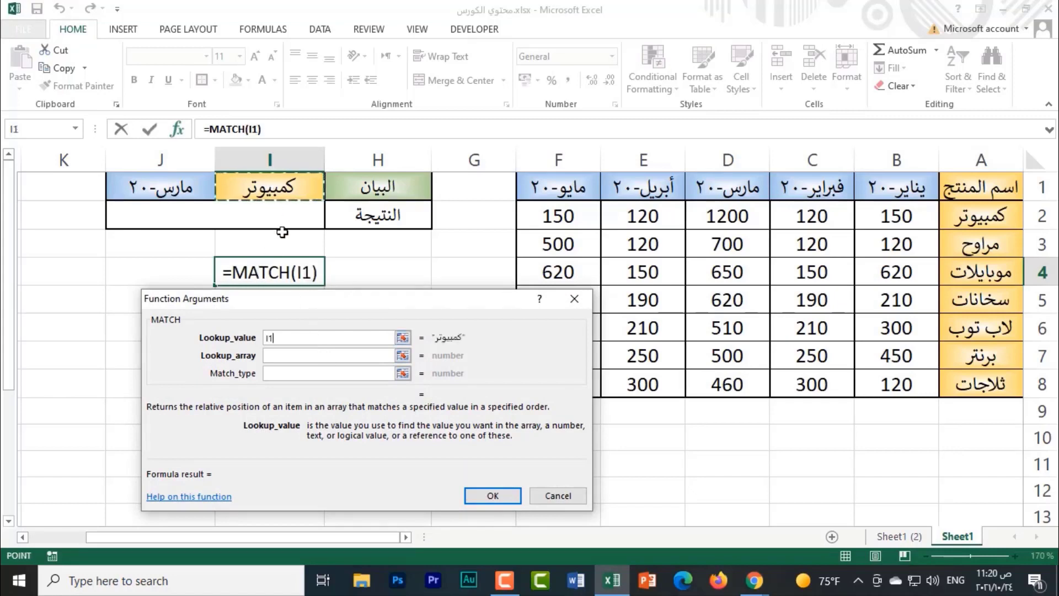
left_click(289, 355)
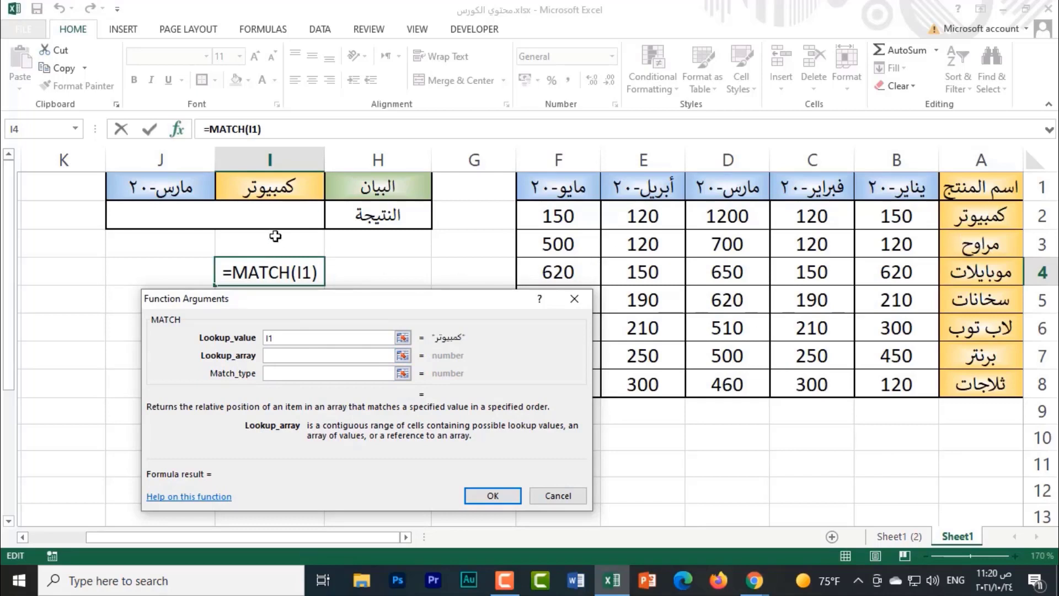
left_click_drag(993, 188, 987, 384)
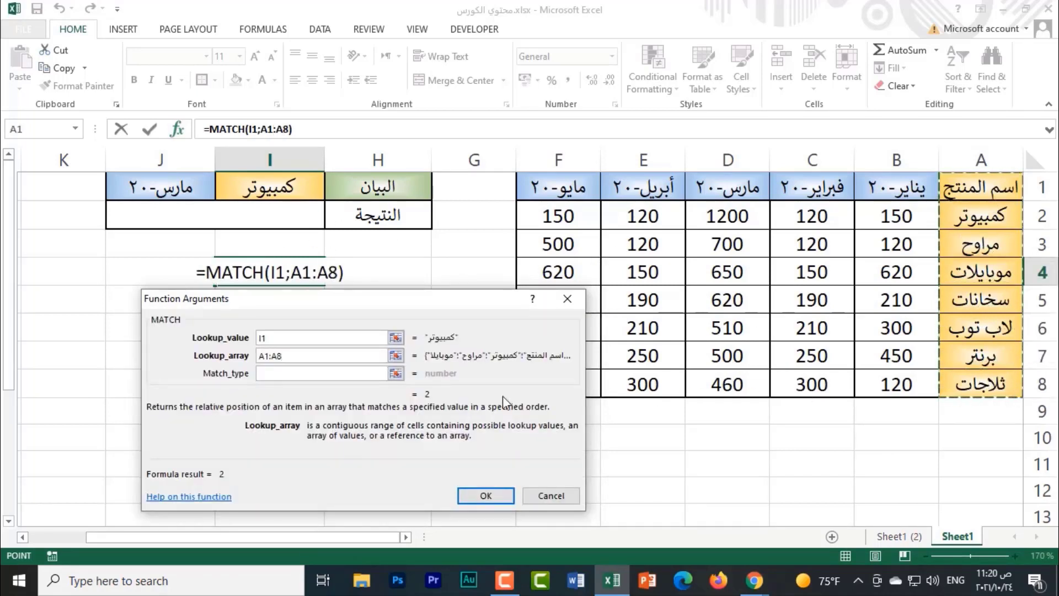
left_click(275, 373)
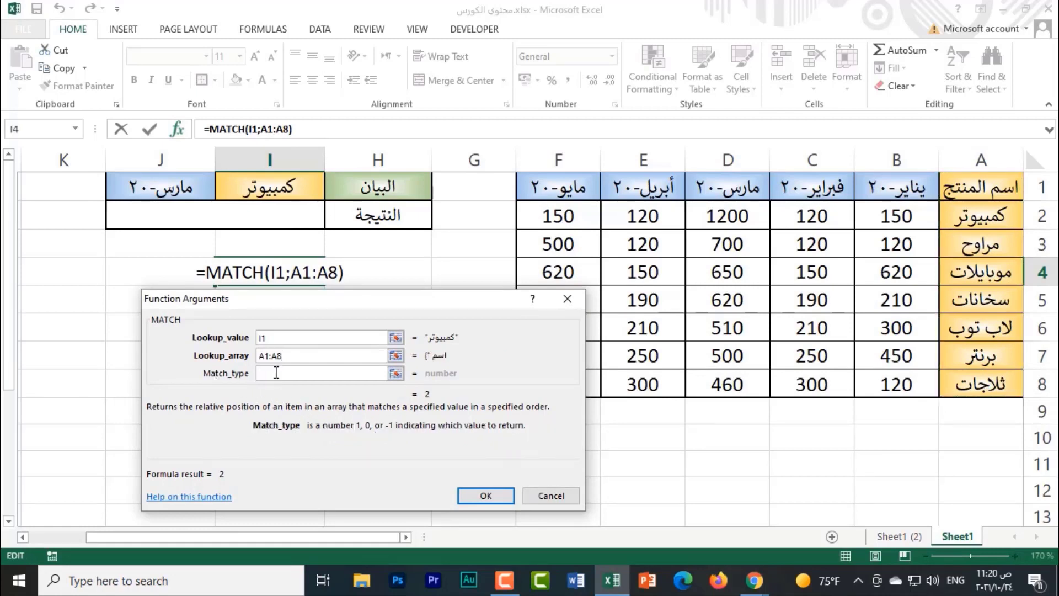
type("0")
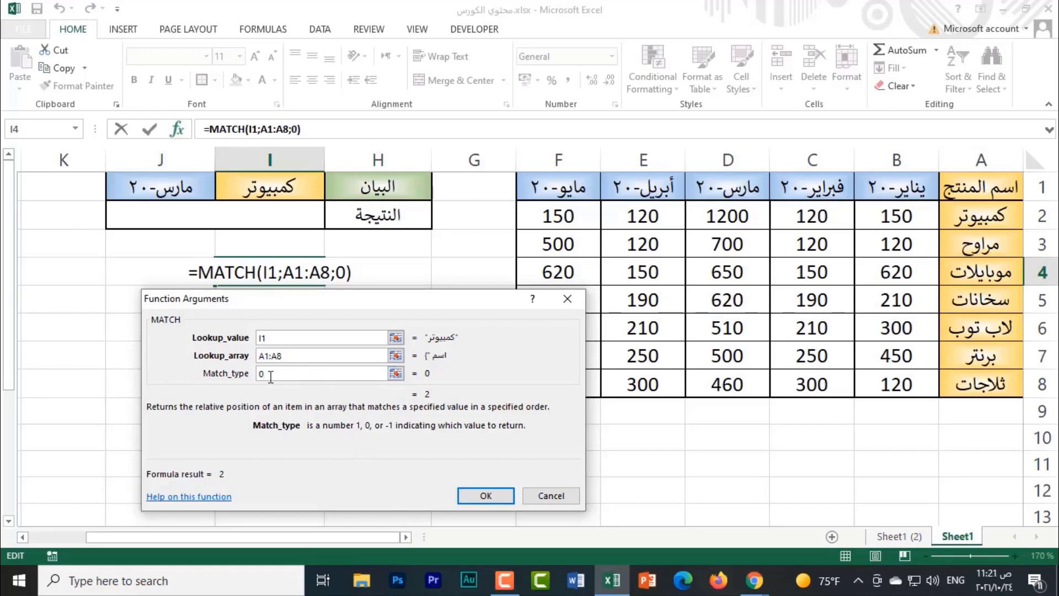
left_click(485, 495)
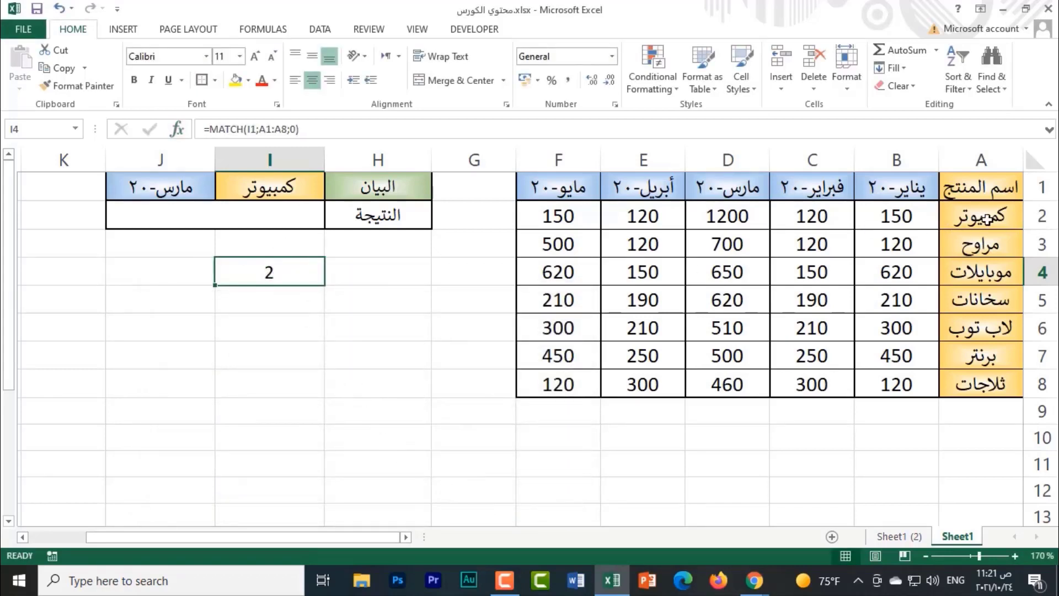
left_click(1040, 216)
Build =MATCH(J1;A1:F1;0) in J4 to get the month's column position, 4
left_click(1000, 216)
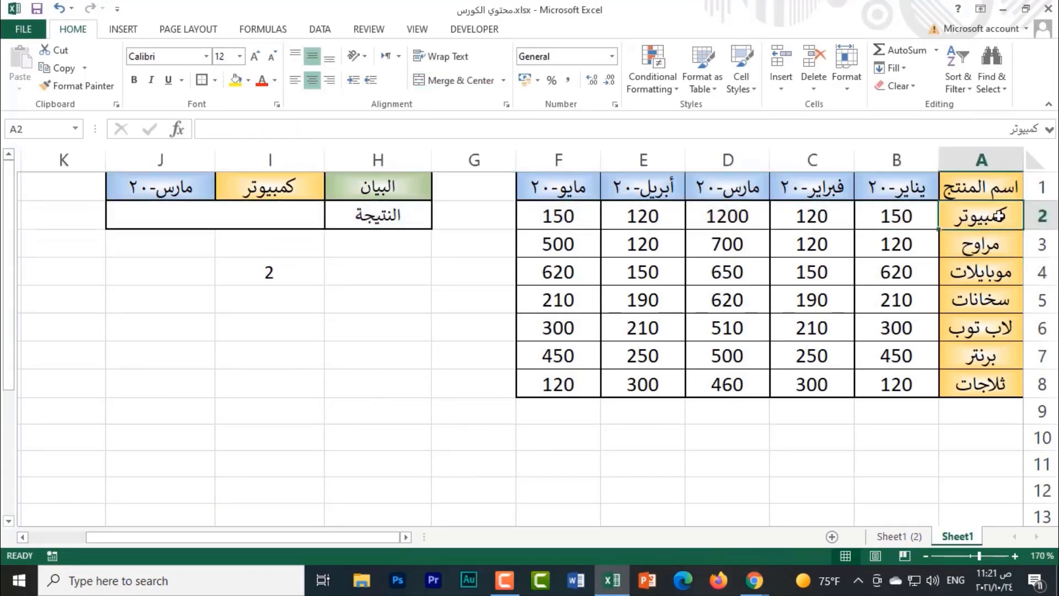
left_click(176, 275)
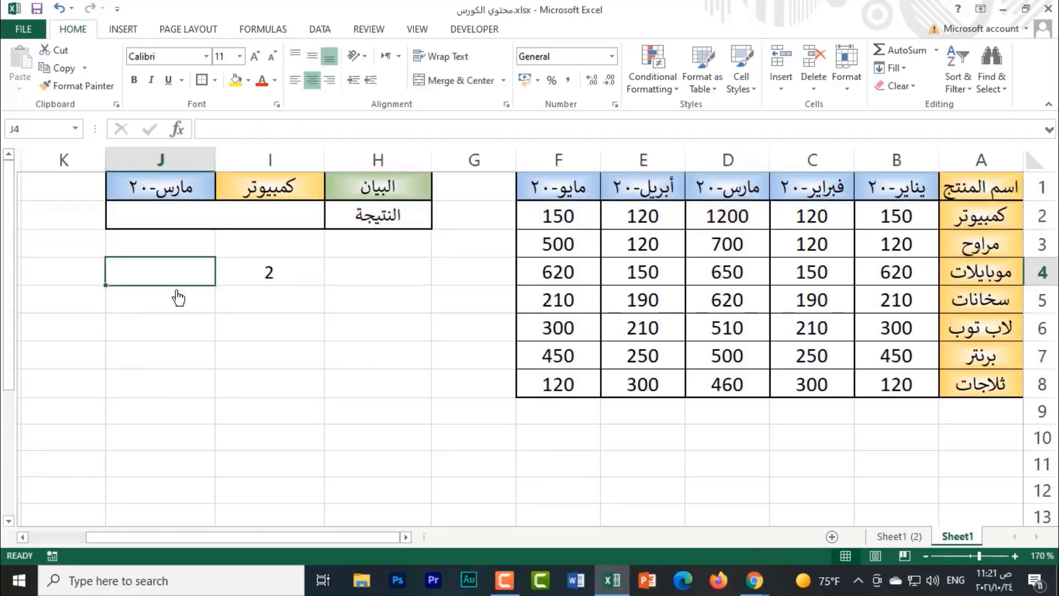
type("=")
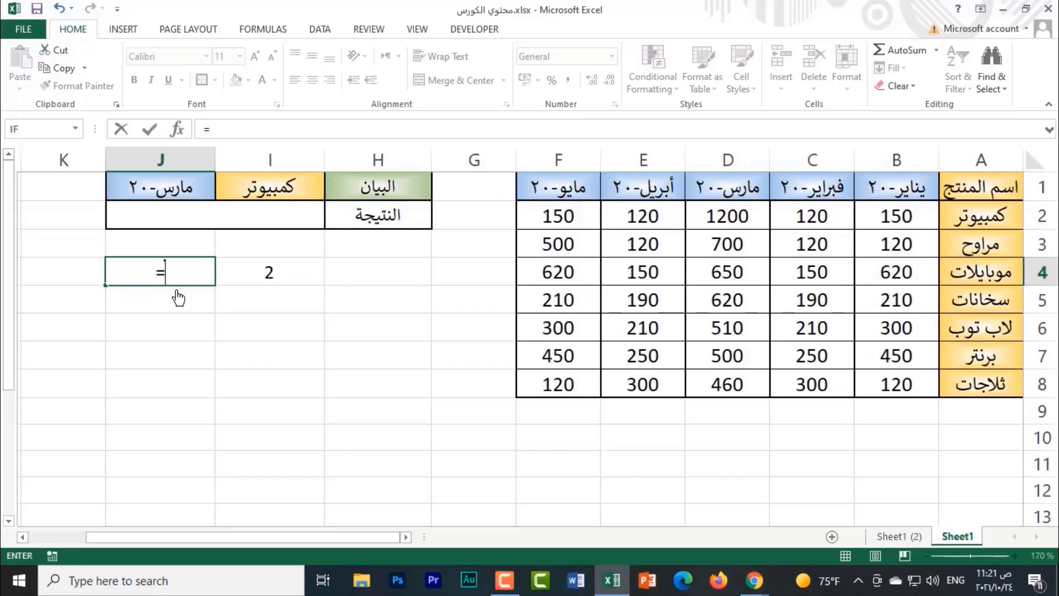
type("ma")
double_click(177, 295)
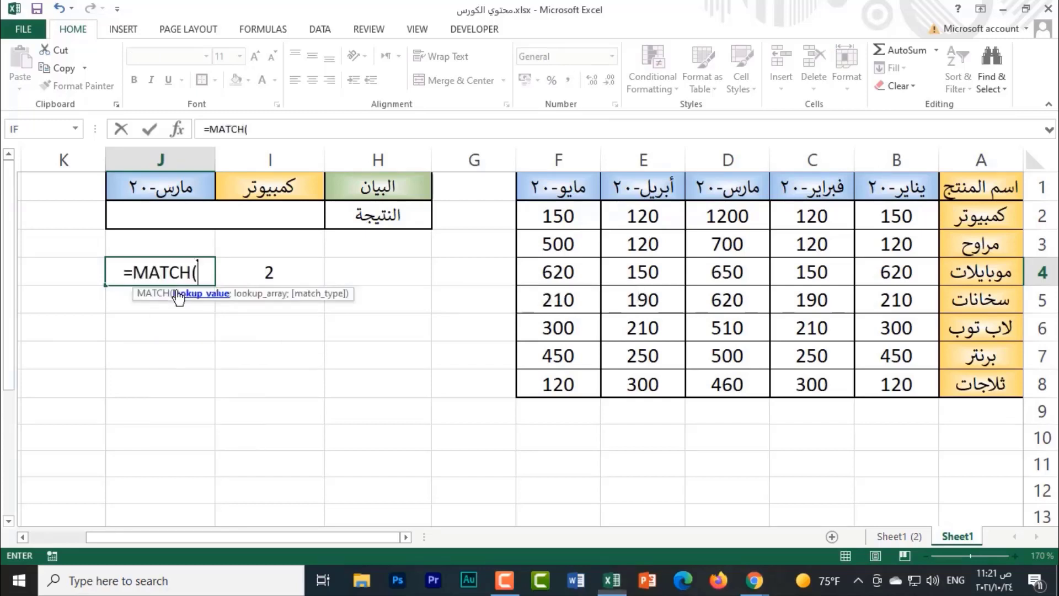
left_click(177, 129)
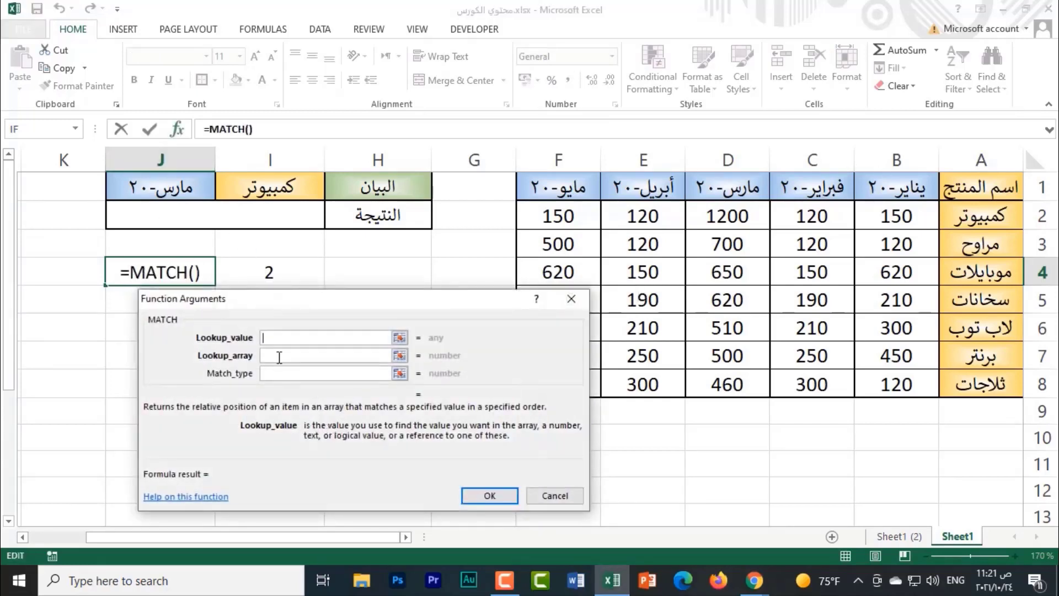
left_click(169, 191)
left_click(312, 355)
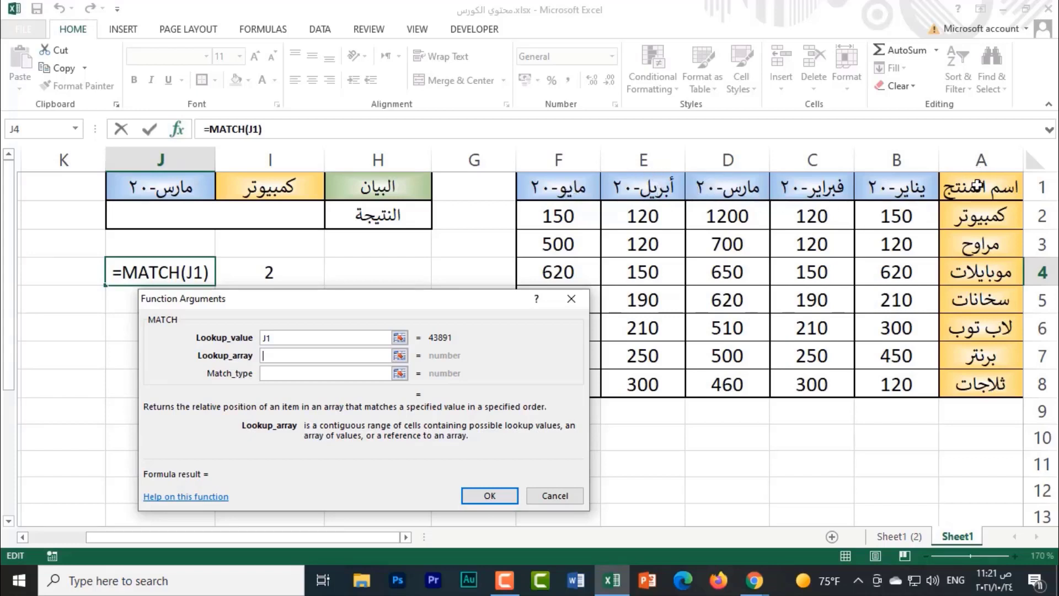
left_click_drag(978, 186, 552, 188)
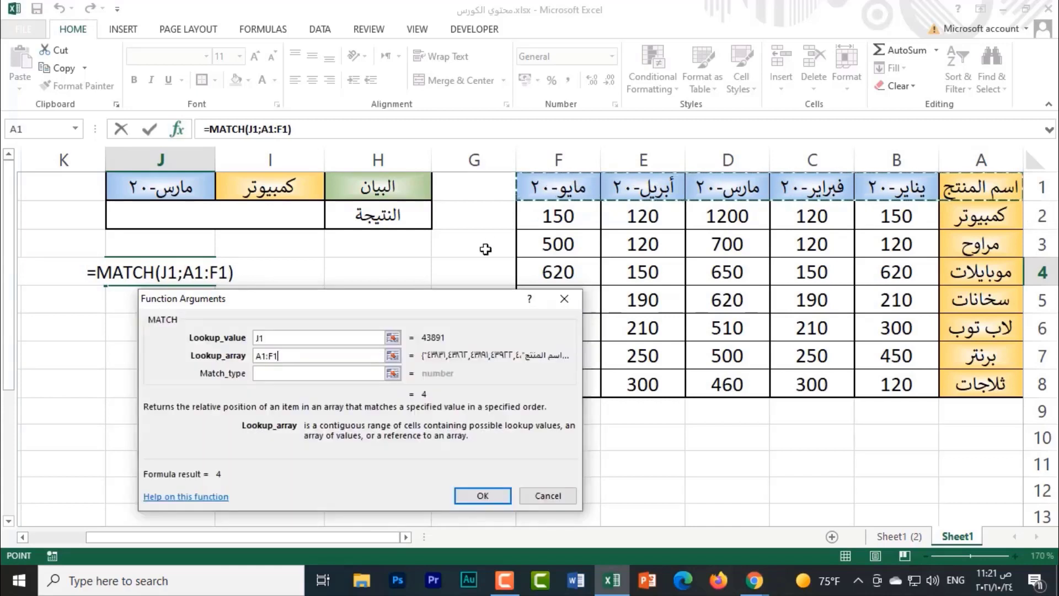
left_click(275, 375)
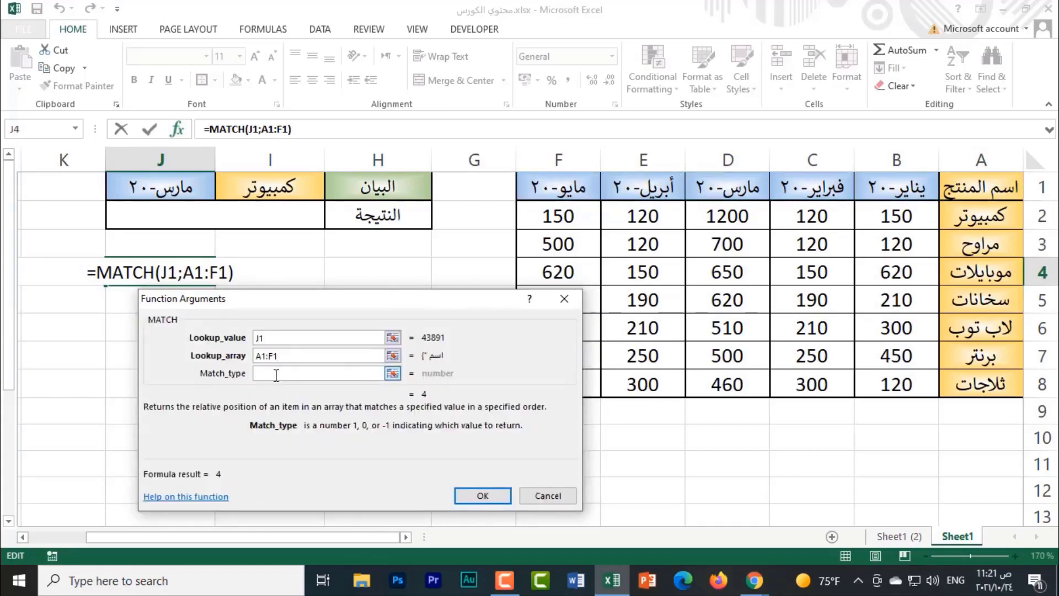
type(";0")
left_click(474, 497)
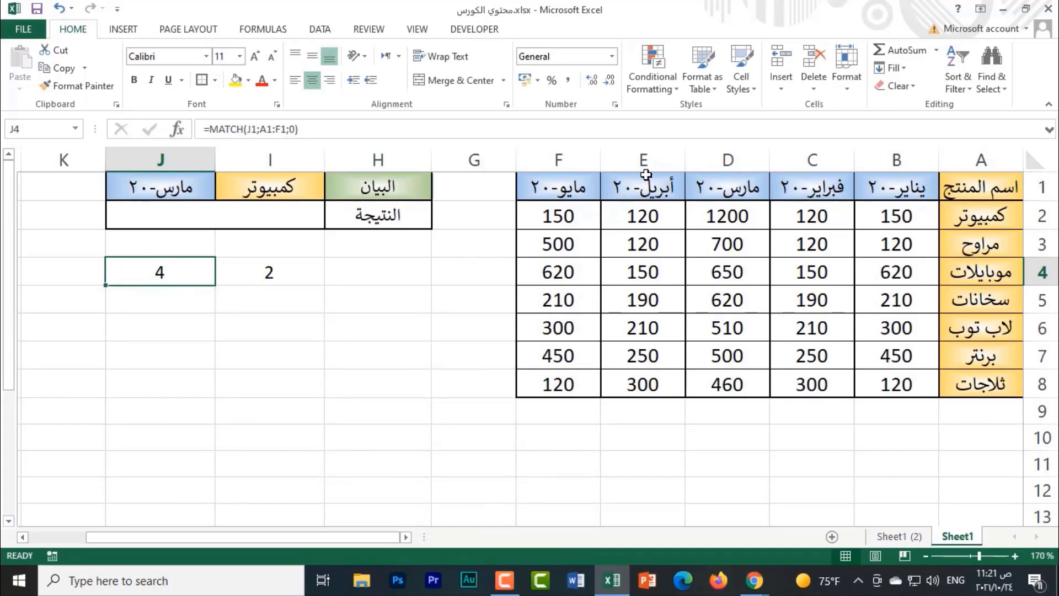
left_click(1001, 159)
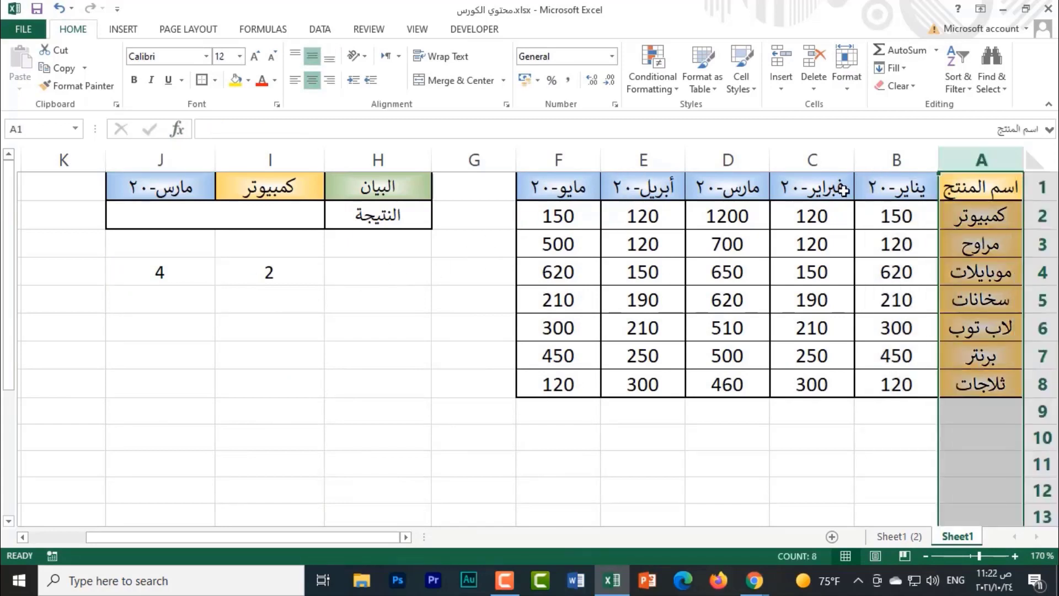
left_click(869, 155)
left_click(811, 160)
left_click(728, 160)
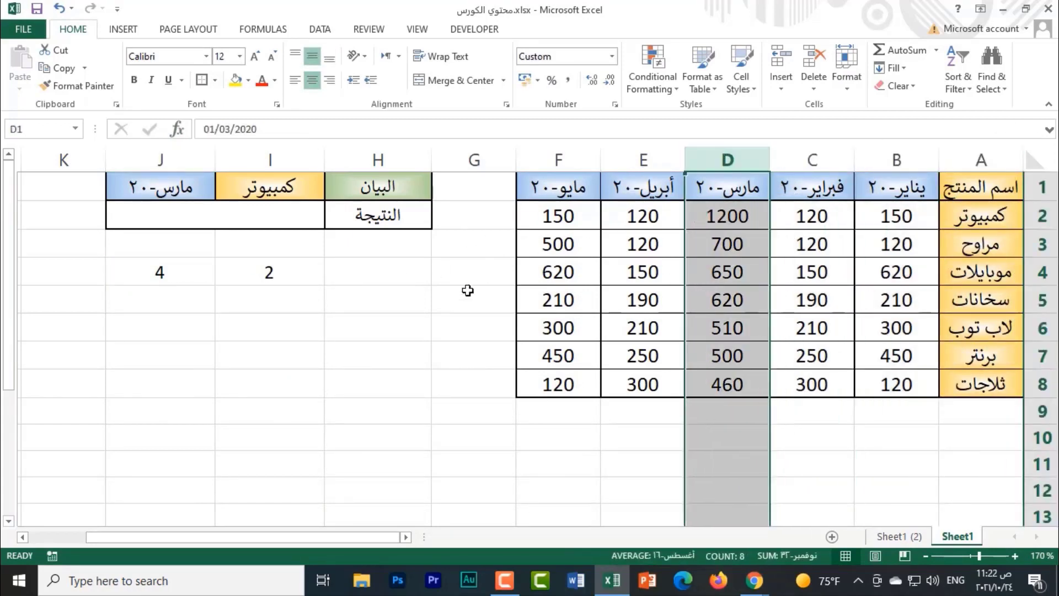
left_click(383, 355)
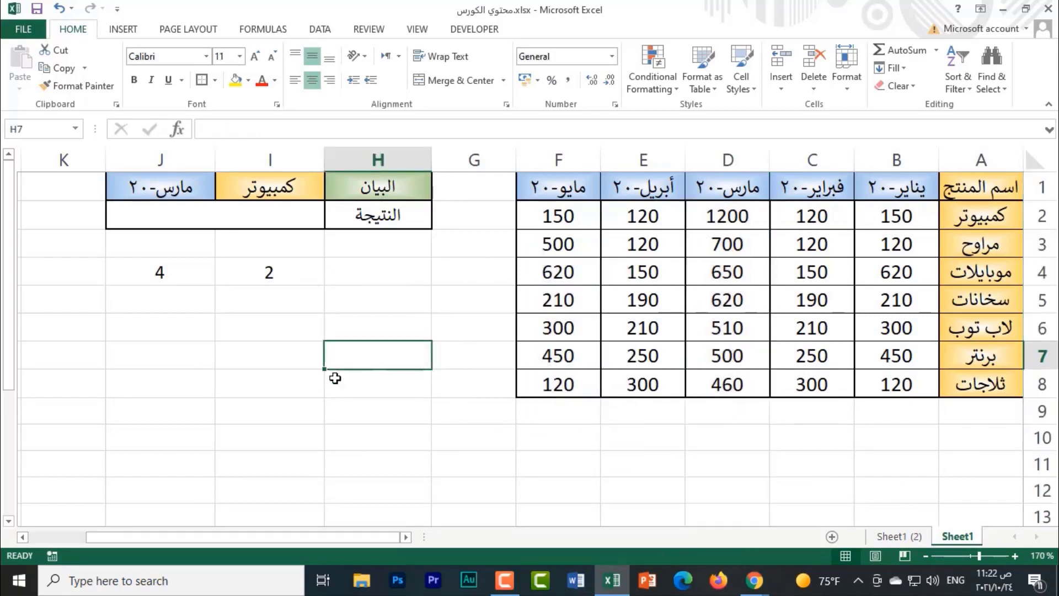
left_click(310, 305)
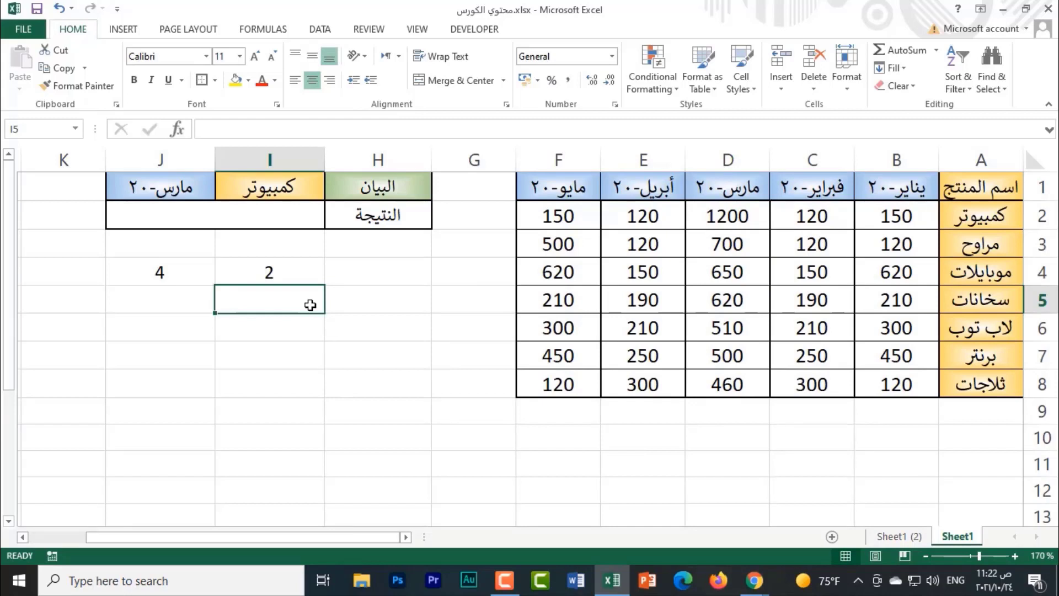
left_click(746, 281)
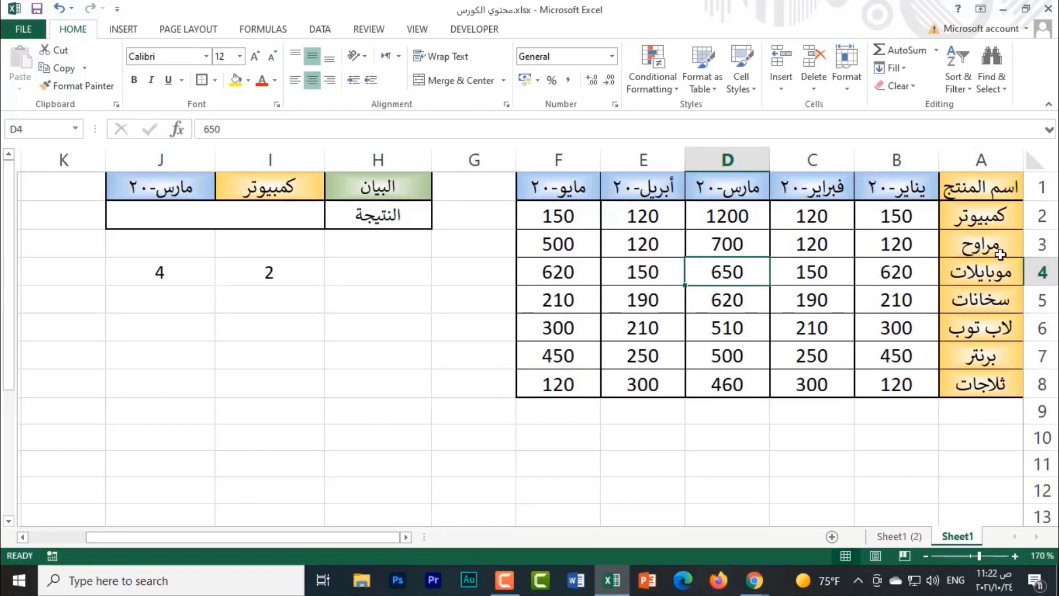
left_click(907, 250)
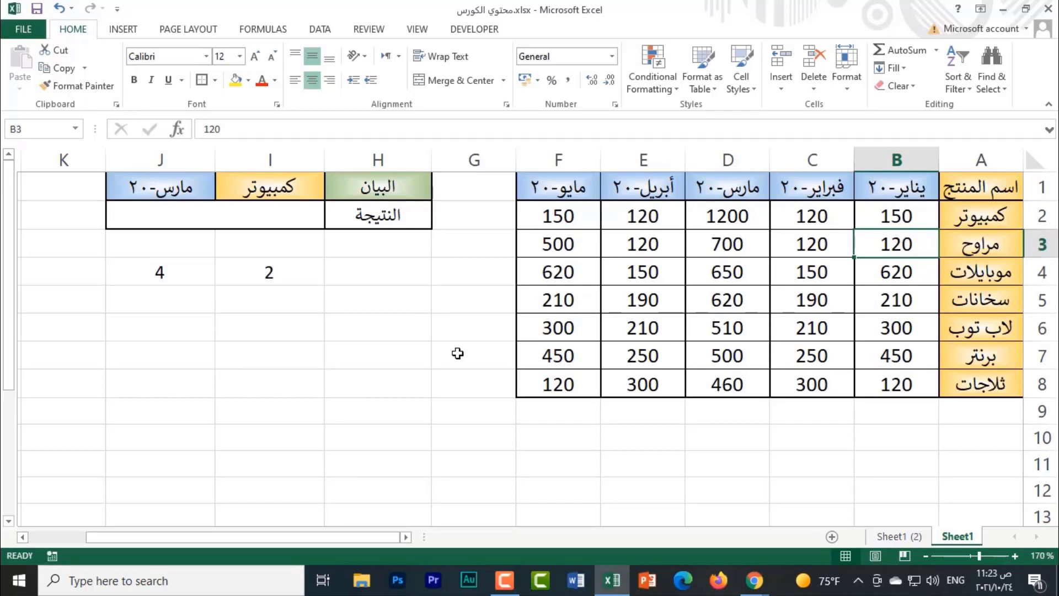
left_click(265, 309)
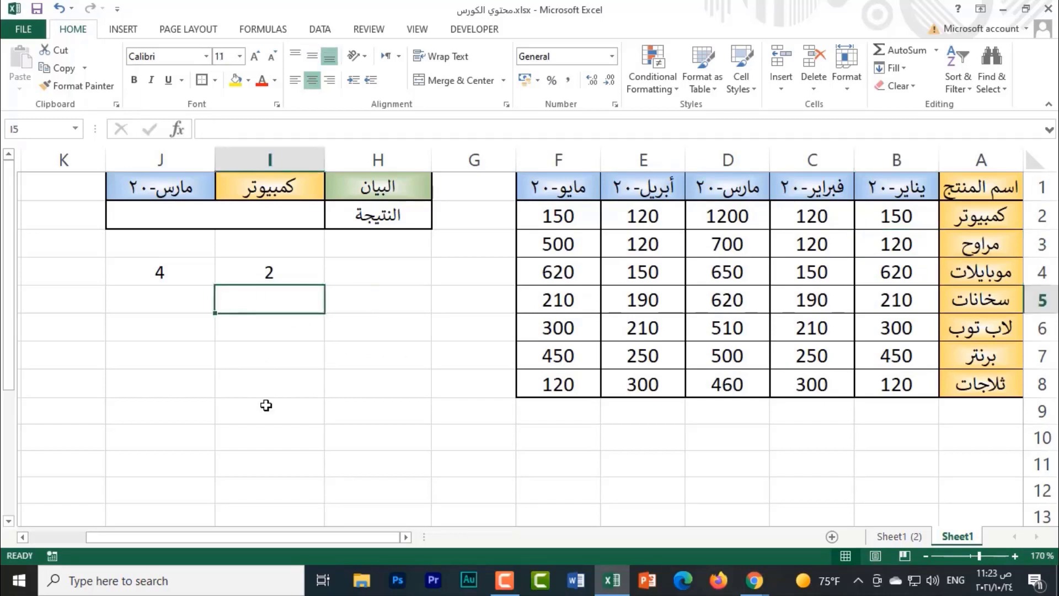
Enter the array-form =INDEX(A1:F8;2;3) in I5, returning 120
type("=")
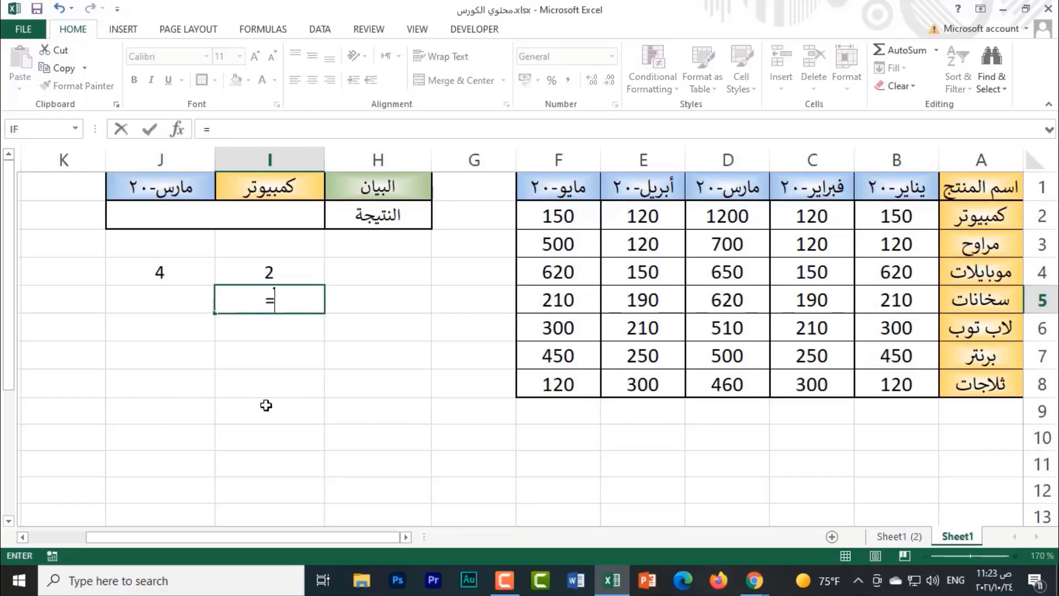
type("inde")
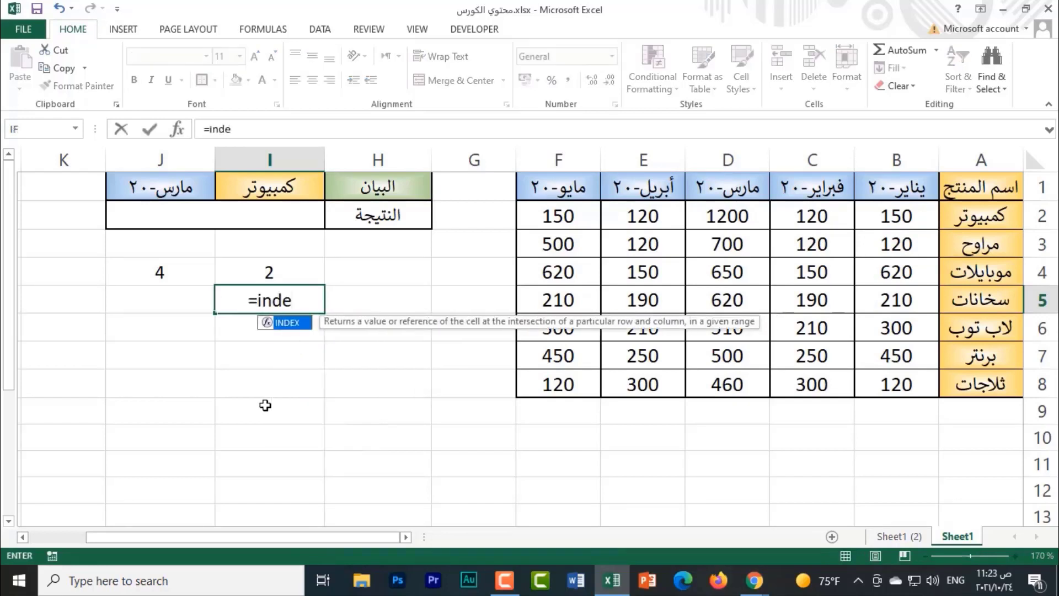
double_click(295, 330)
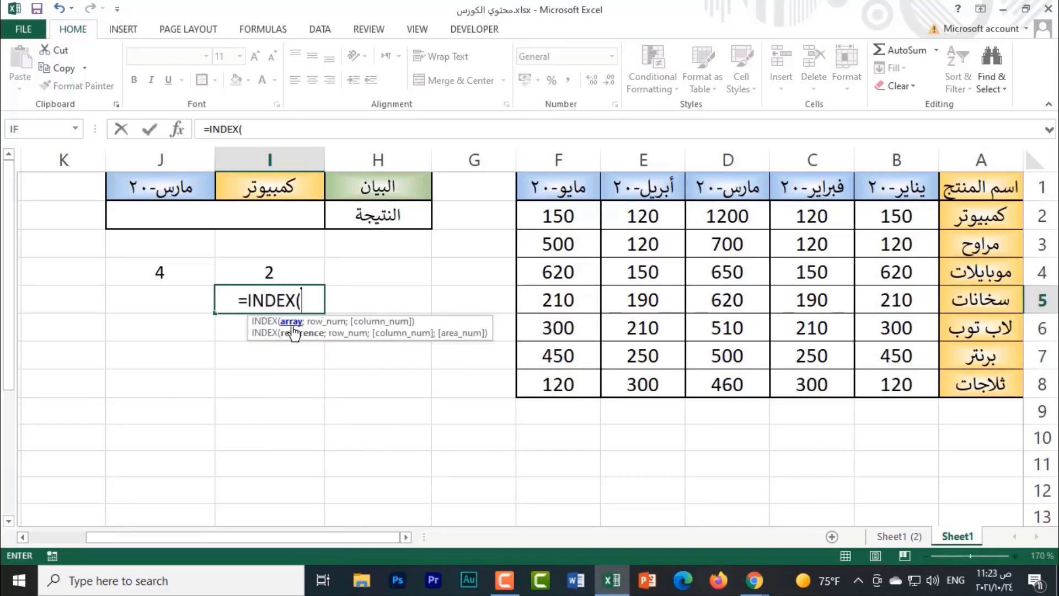
left_click(179, 132)
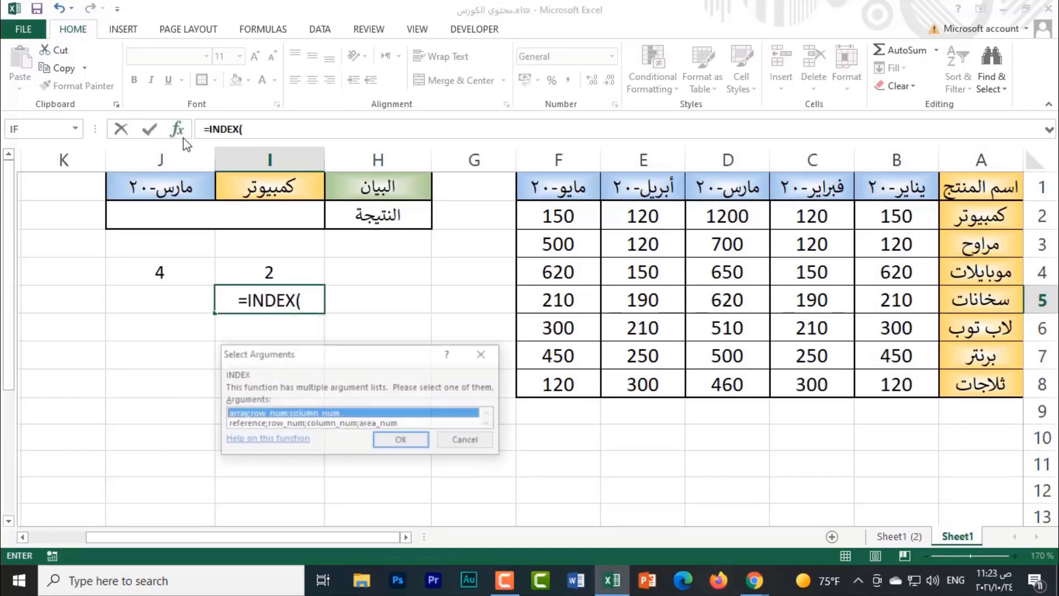
left_click(402, 440)
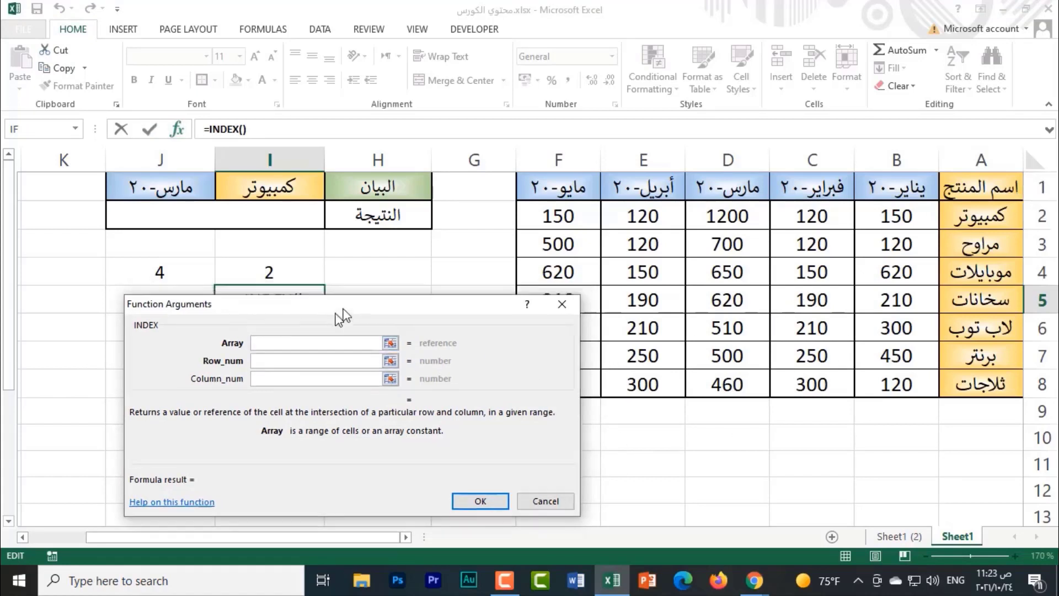
left_click_drag(290, 307, 222, 320)
left_click(979, 186)
left_click_drag(979, 186, 557, 384)
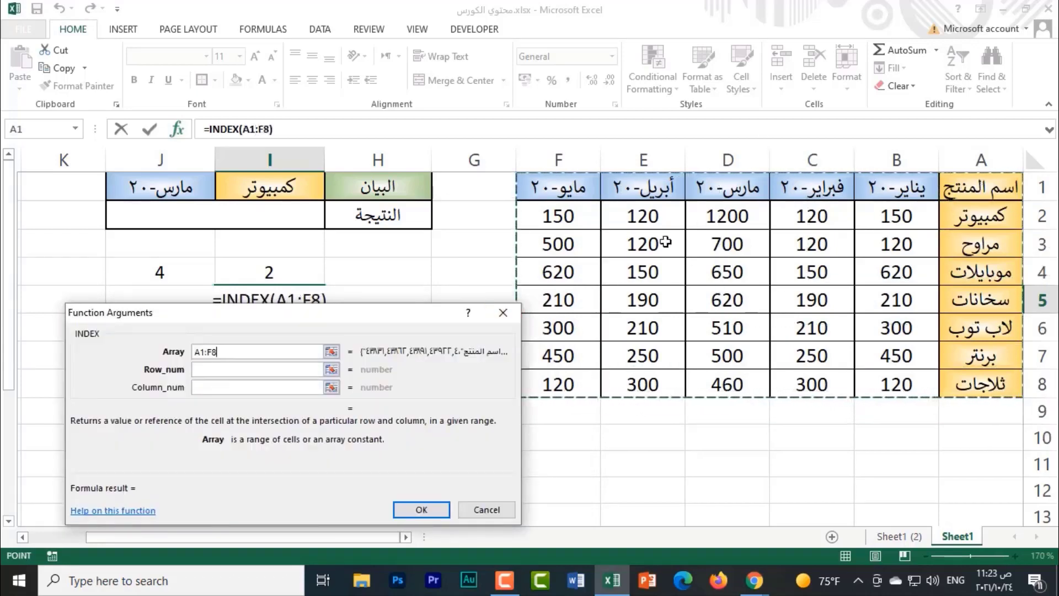
left_click(203, 371)
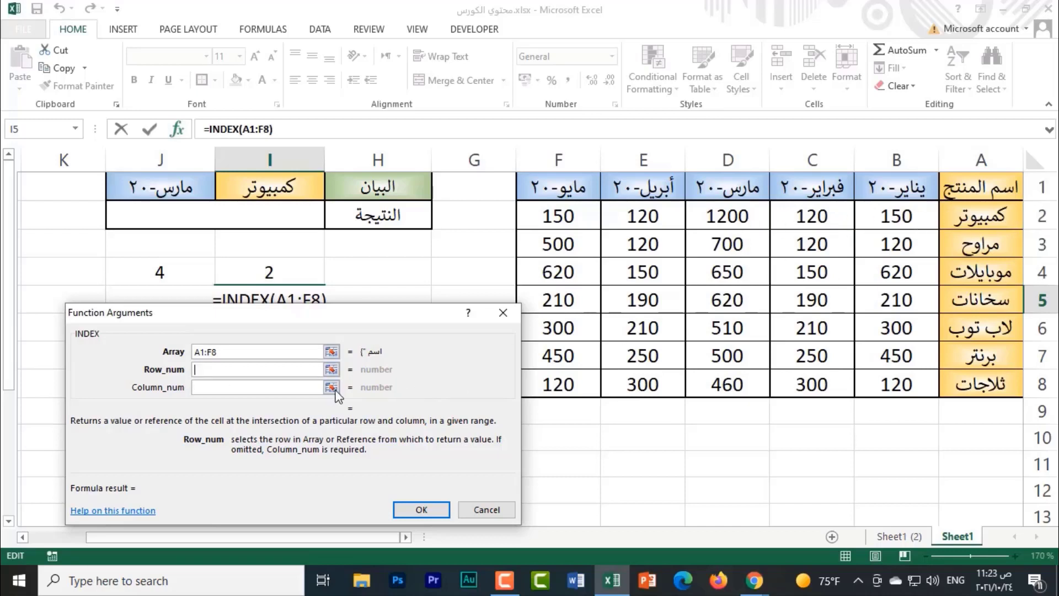
type("2")
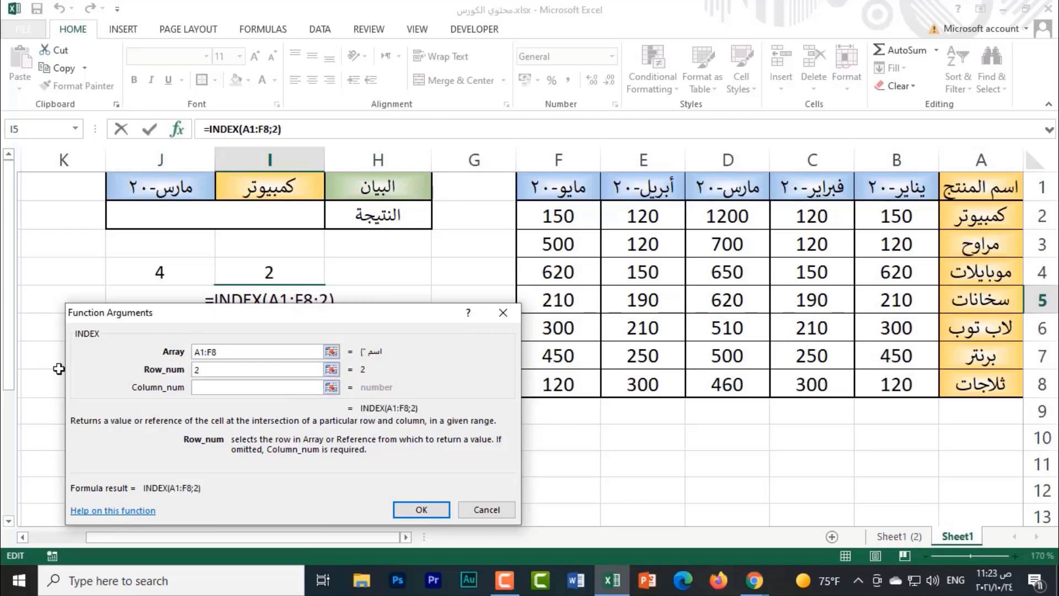
left_click(237, 386)
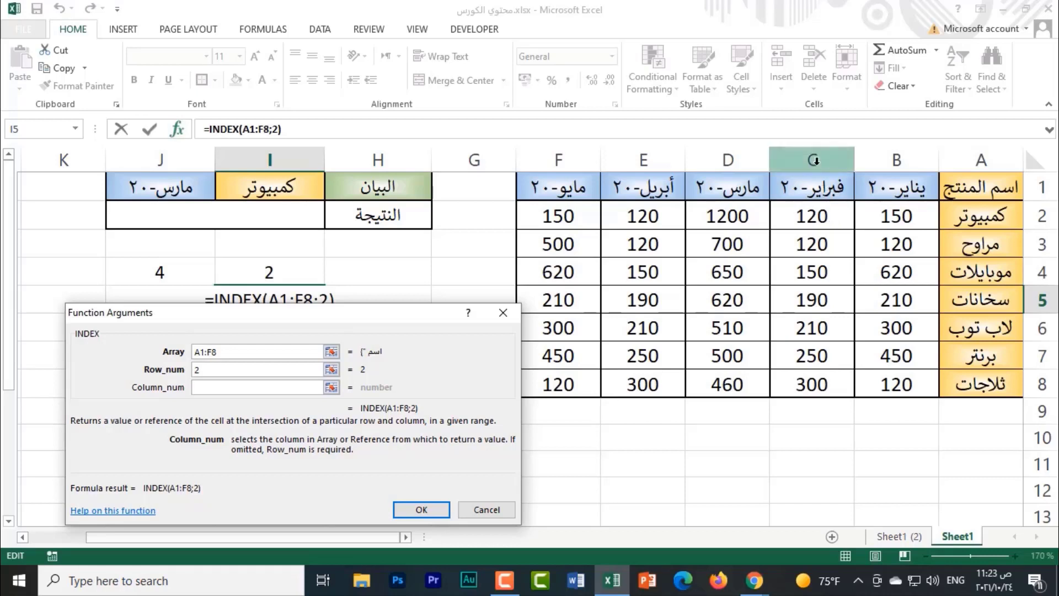
type("3")
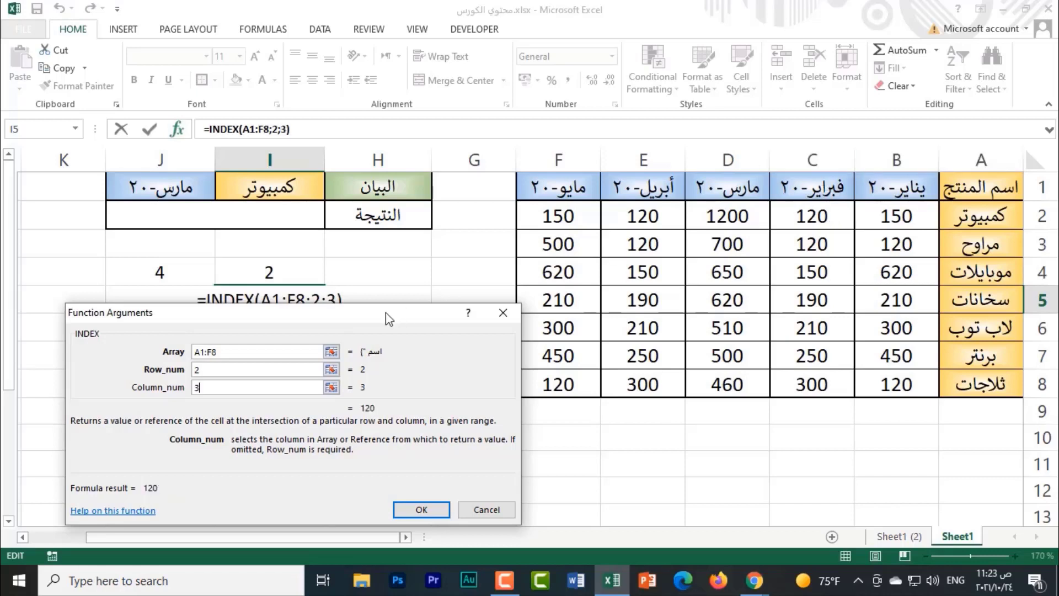
left_click(409, 508)
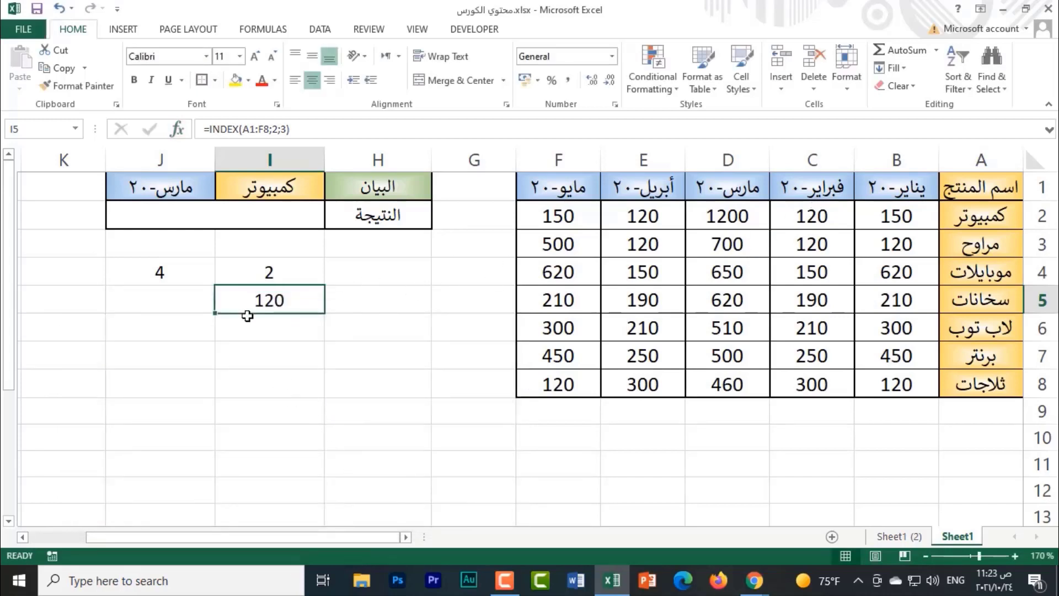
Start an array-form INDEX formula in I6 with the whole sales table A1:F8 as the array
key("Return")
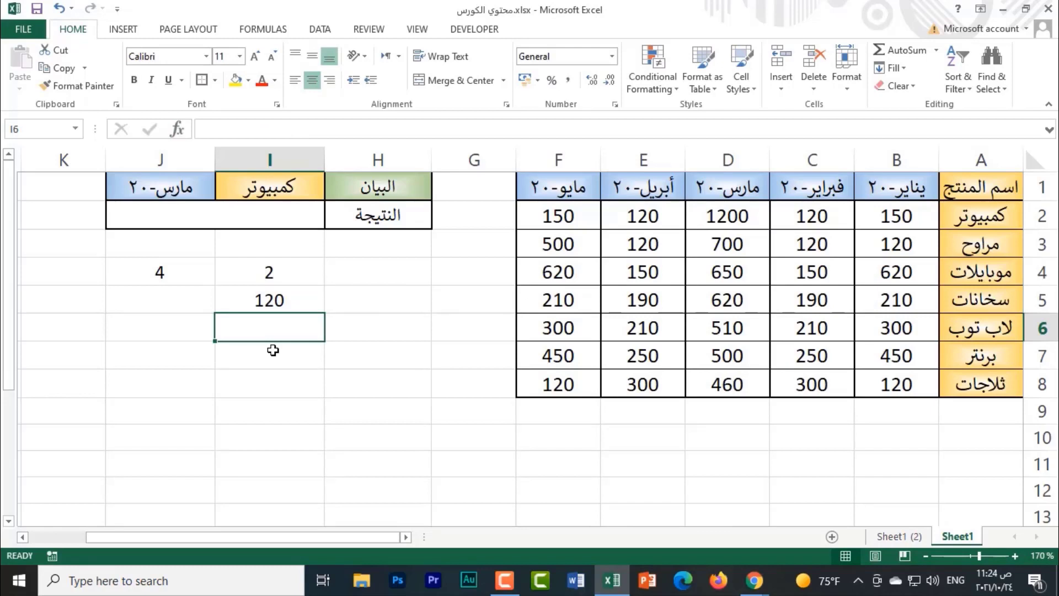
type("=ind")
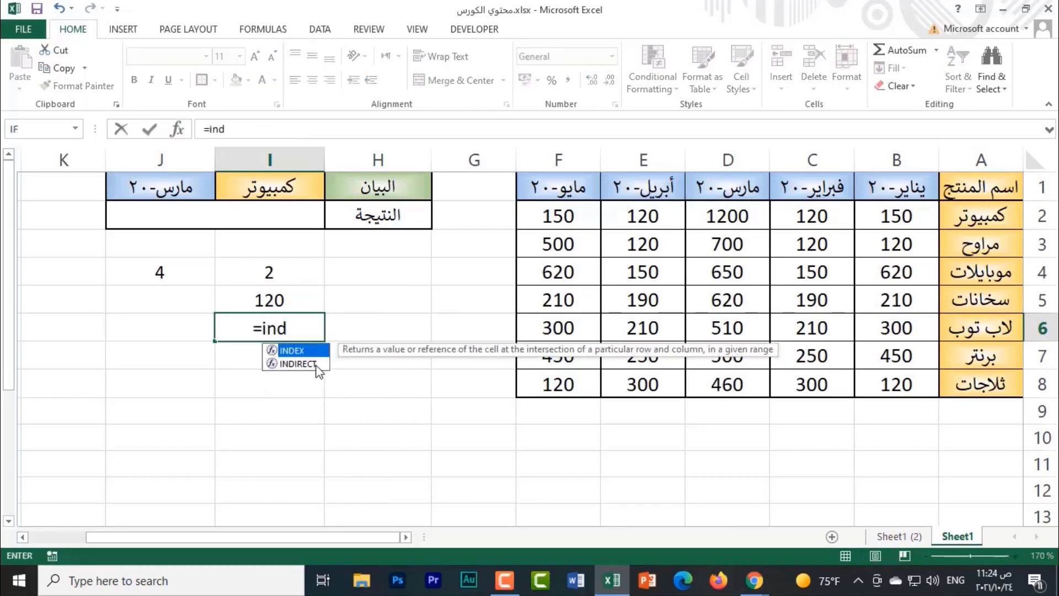
double_click(316, 350)
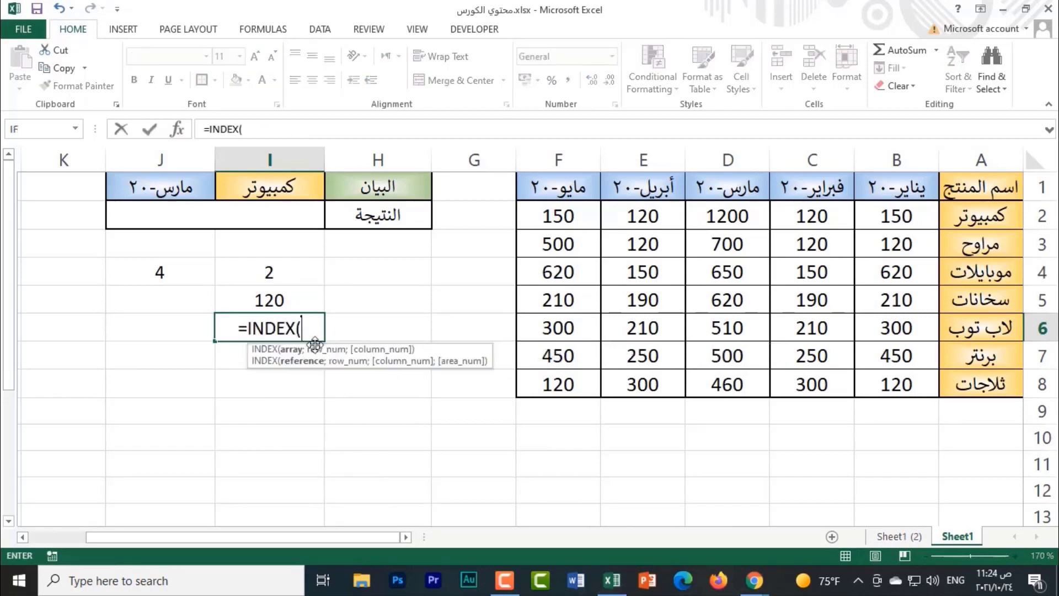
left_click(177, 129)
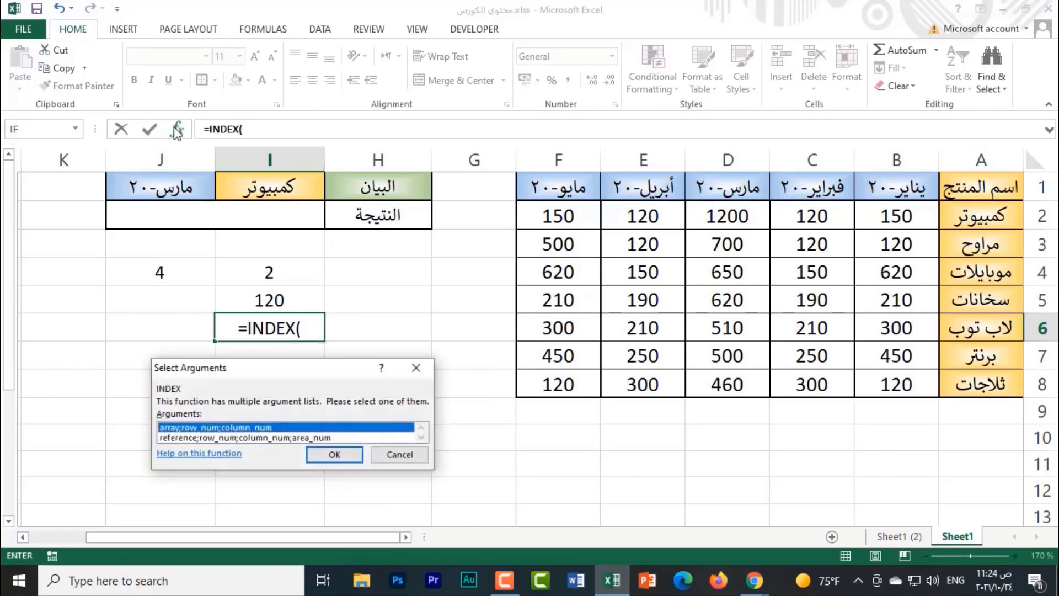
left_click(310, 457)
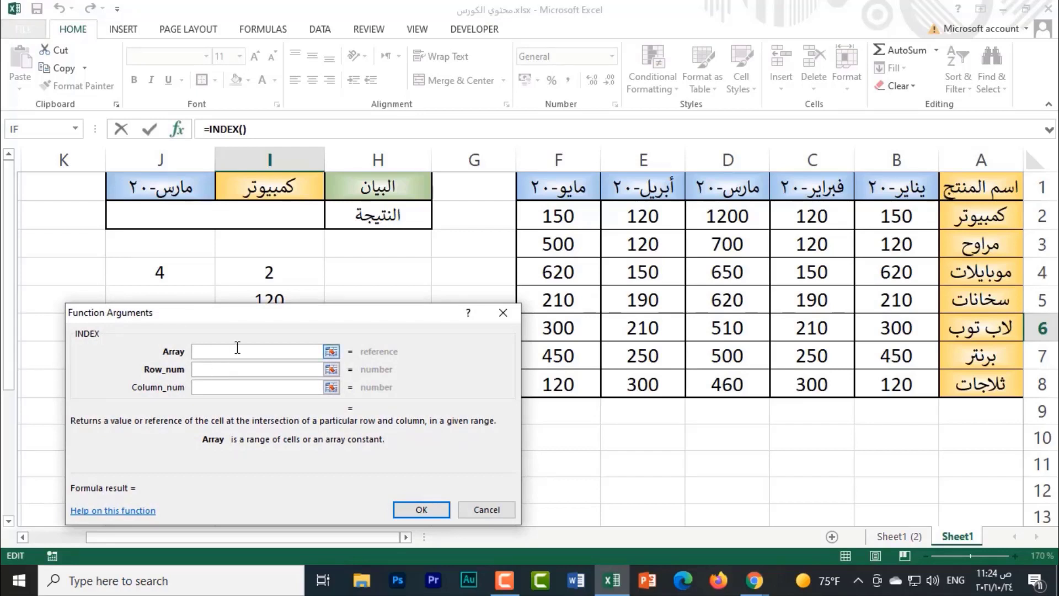
left_click(1013, 188)
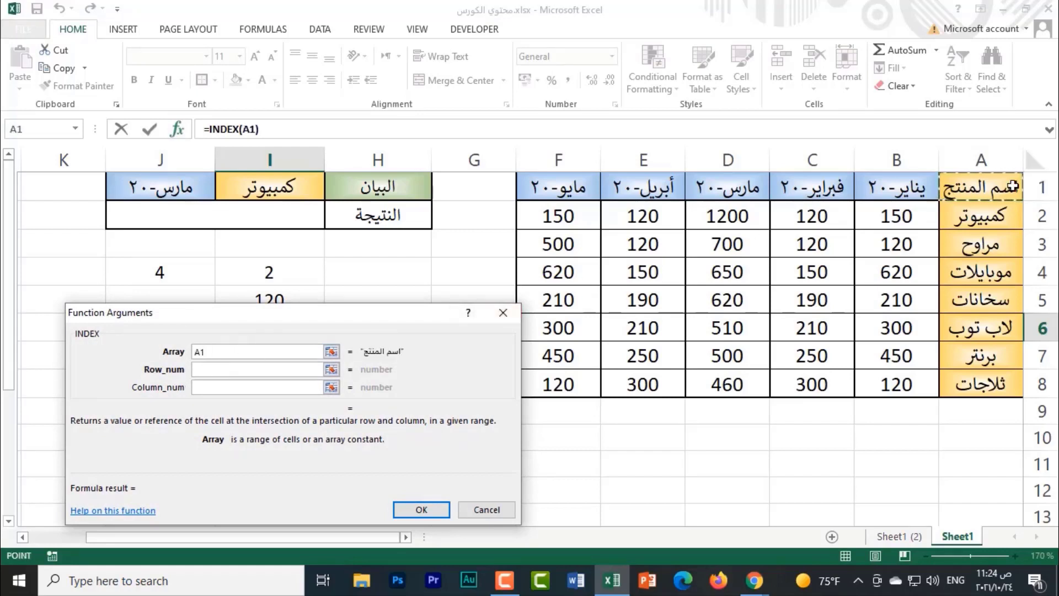
mouse_move(978, 187)
left_mouse_down()
mouse_move(680, 371)
mouse_move(568, 386)
left_mouse_up()
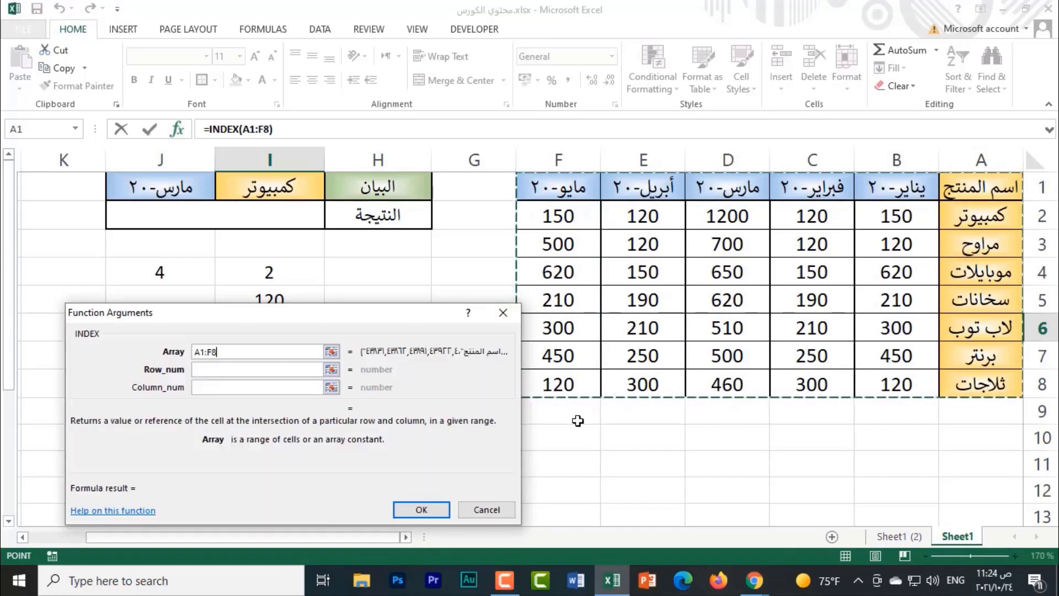
Give INDEX row number 4 and column number 2 so I6 returns 620
left_click(242, 368)
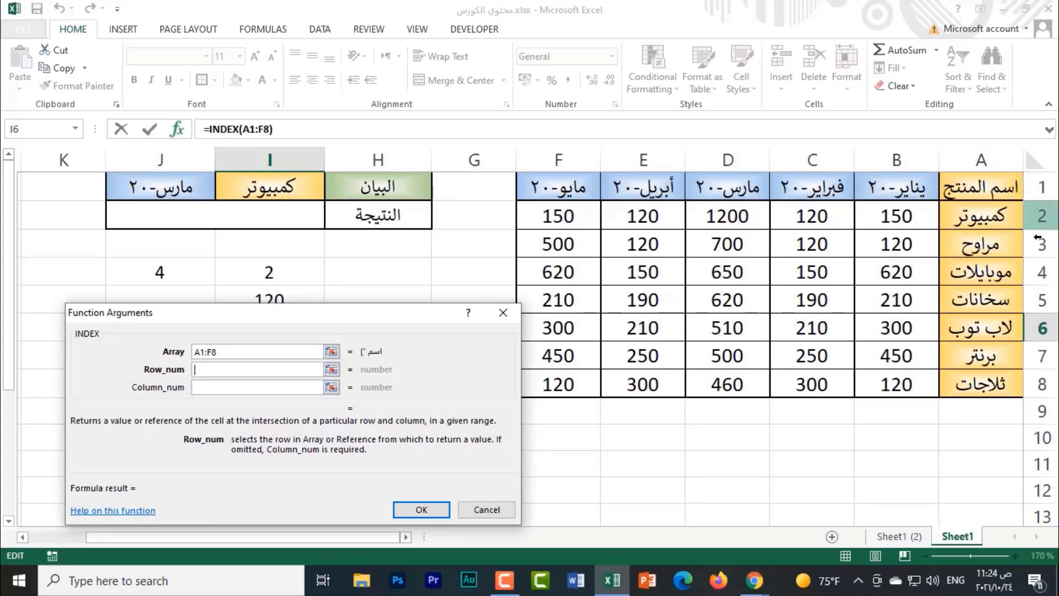
type("4")
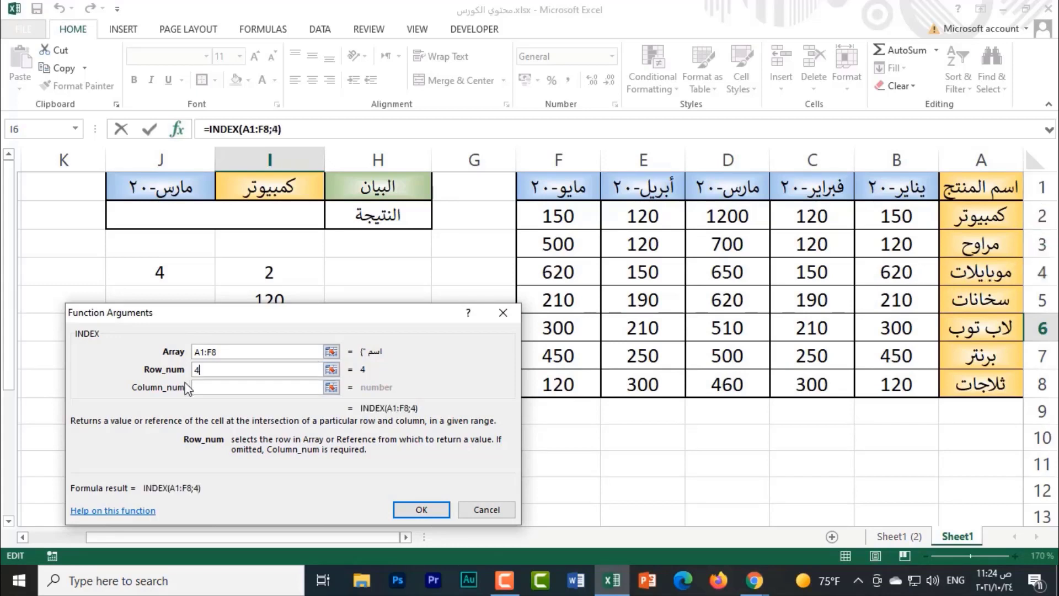
key("Tab")
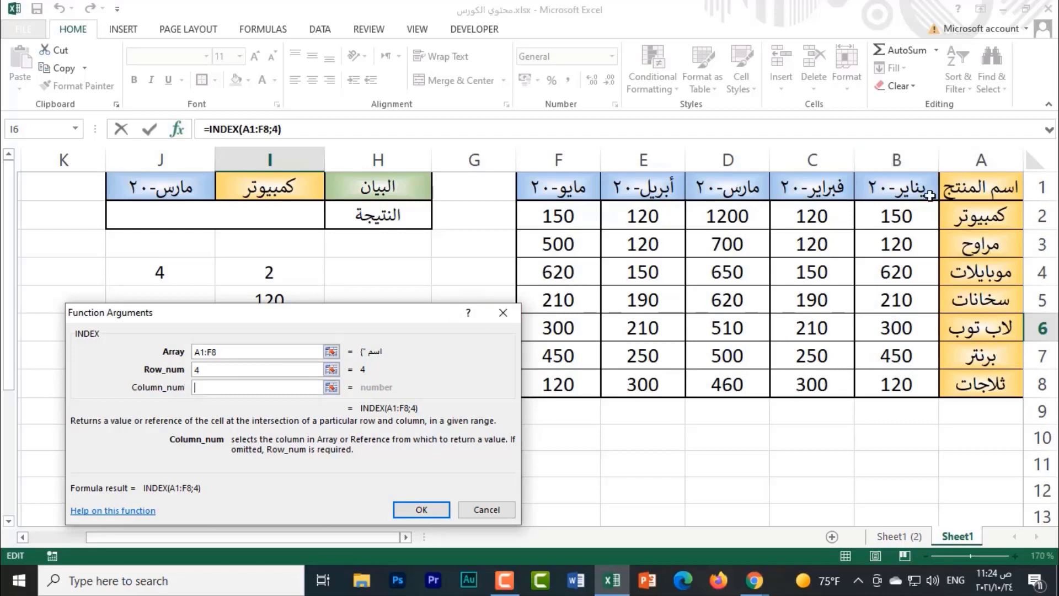
type("2")
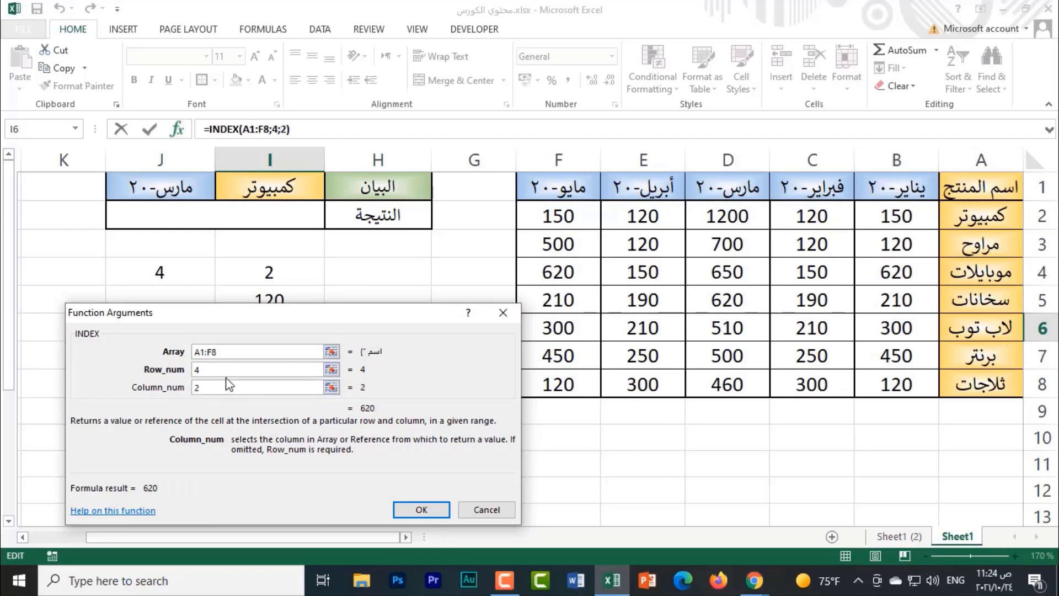
left_click(413, 511)
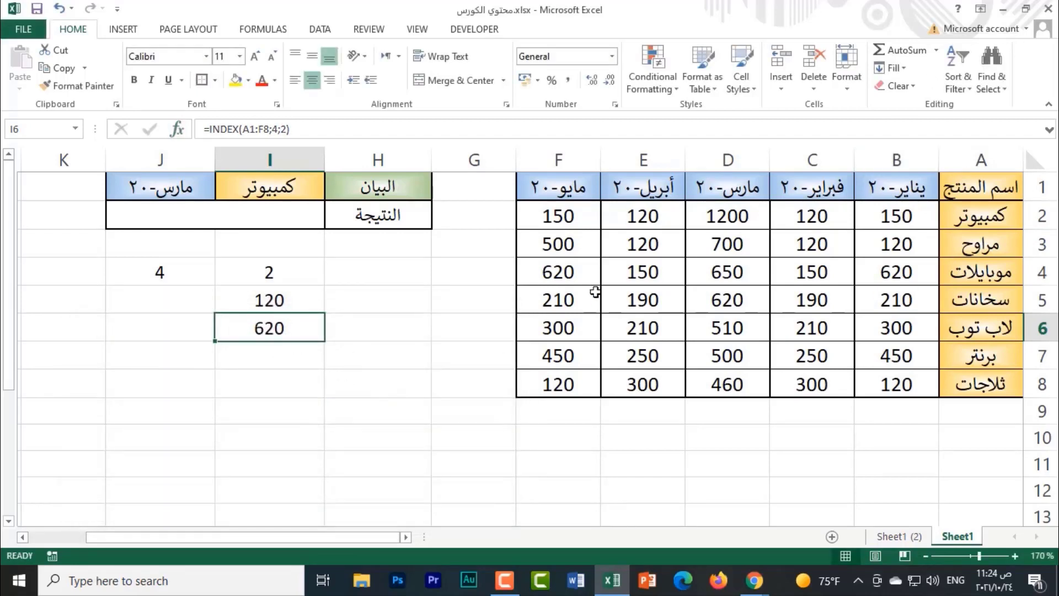
left_click(872, 273)
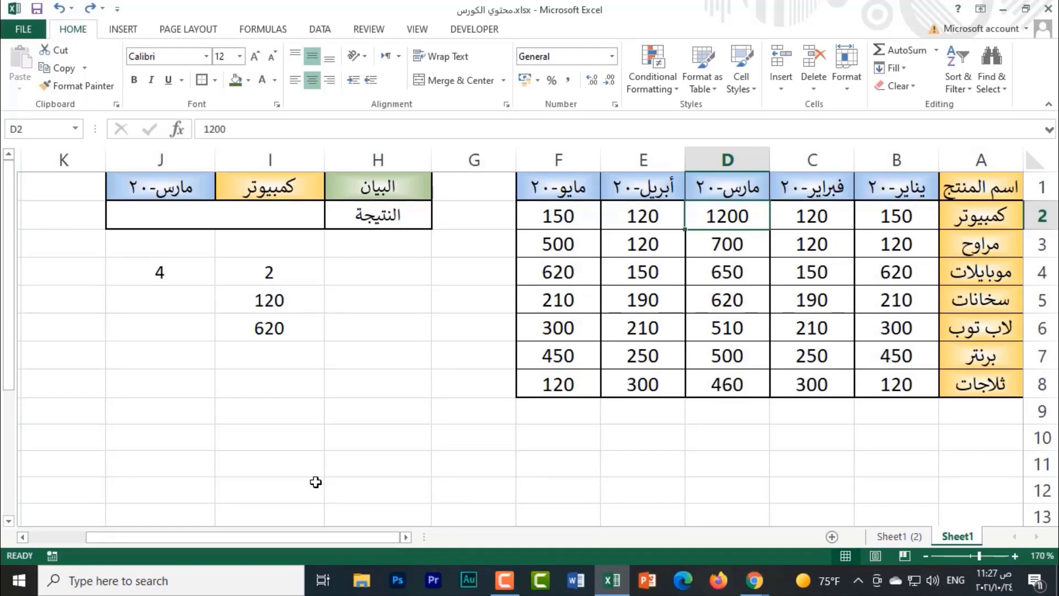
left_click(283, 300)
left_click(177, 129)
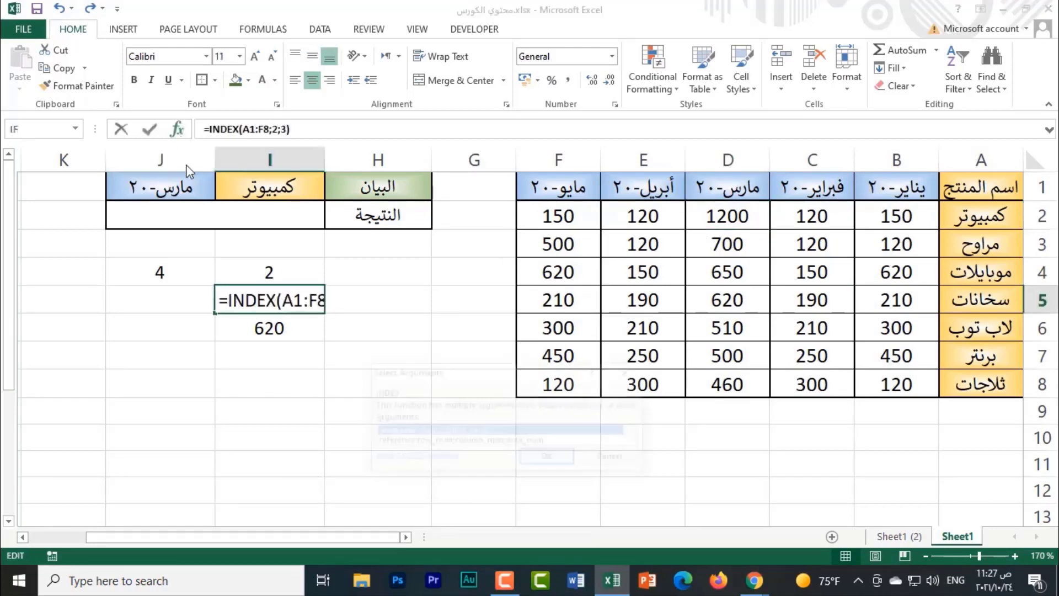
left_click(546, 456)
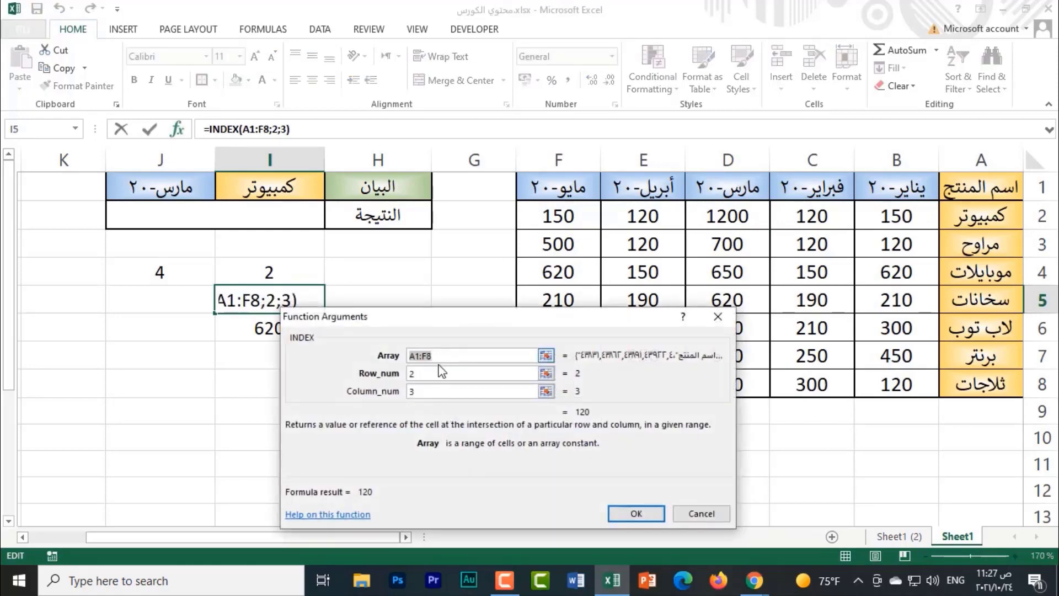
key("Tab")
key("Tab")
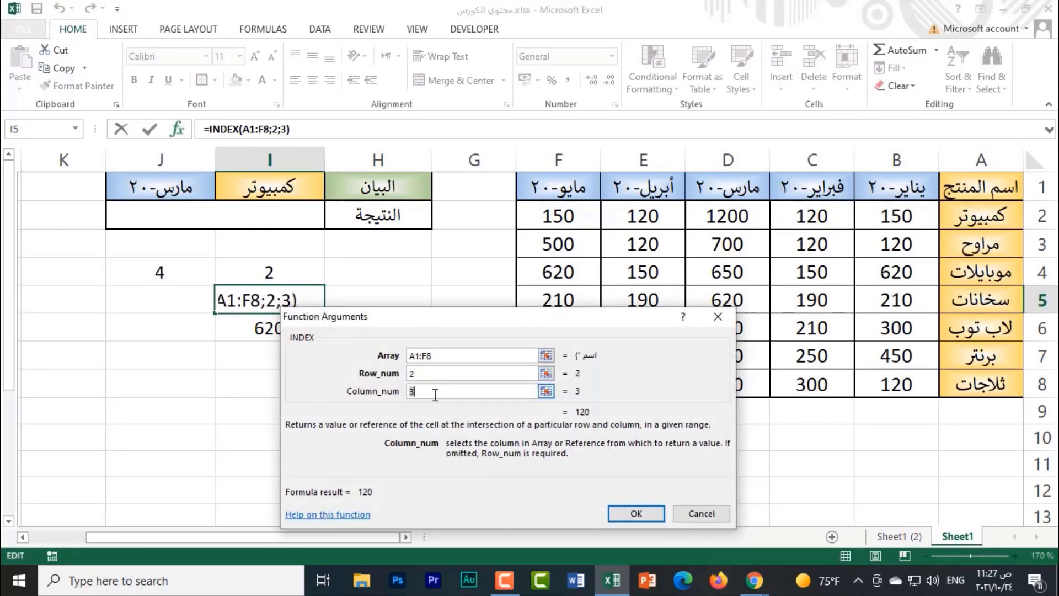
left_click(478, 372)
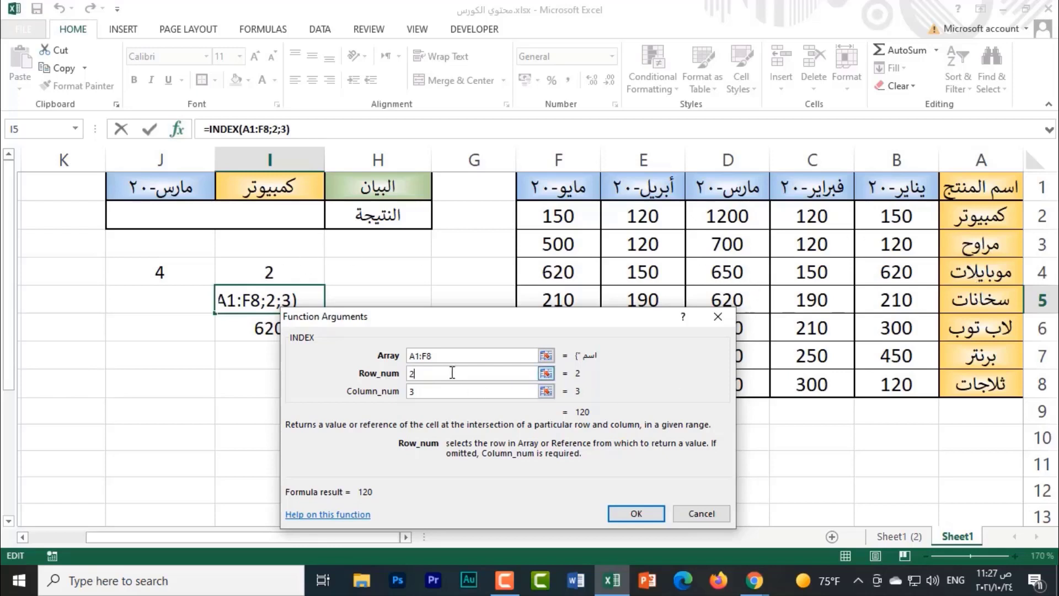
left_click(424, 390)
key("Tab")
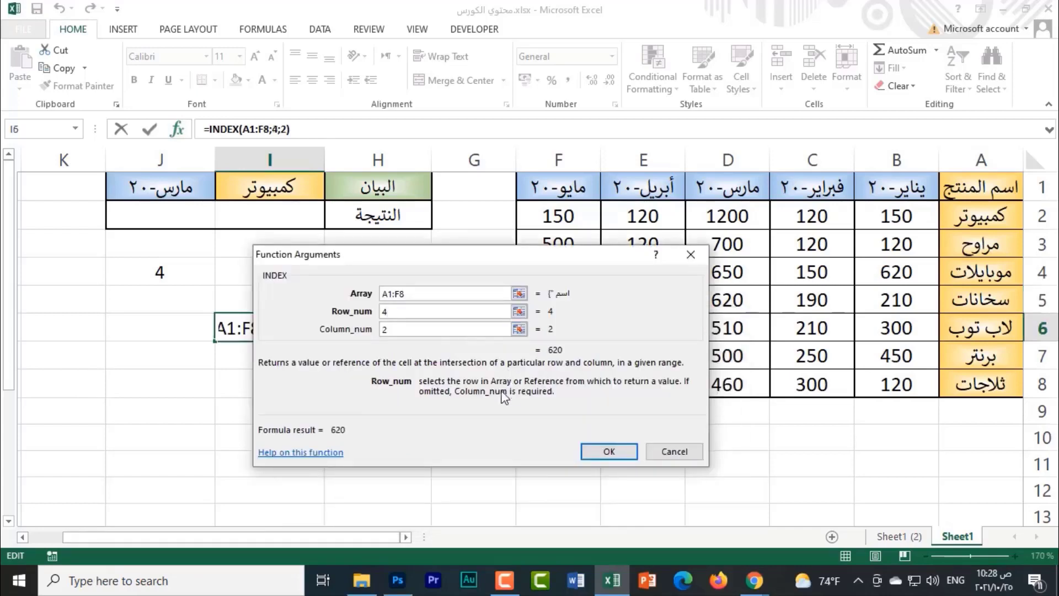
left_click(609, 452)
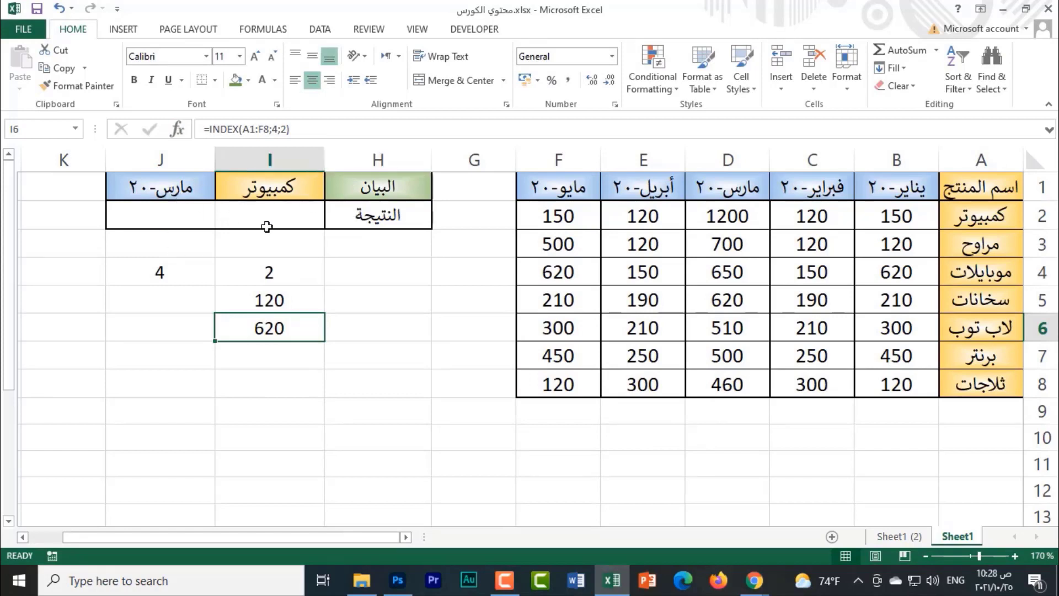
Start a new =INDEX( formula in J2, below the month header in J1
left_click(120, 194)
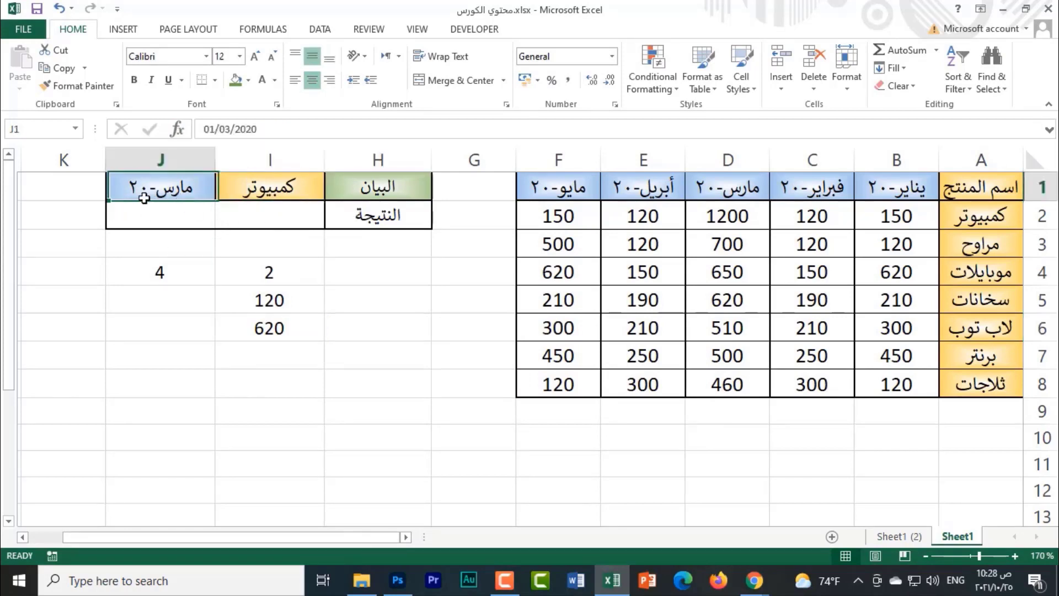
left_click(188, 220)
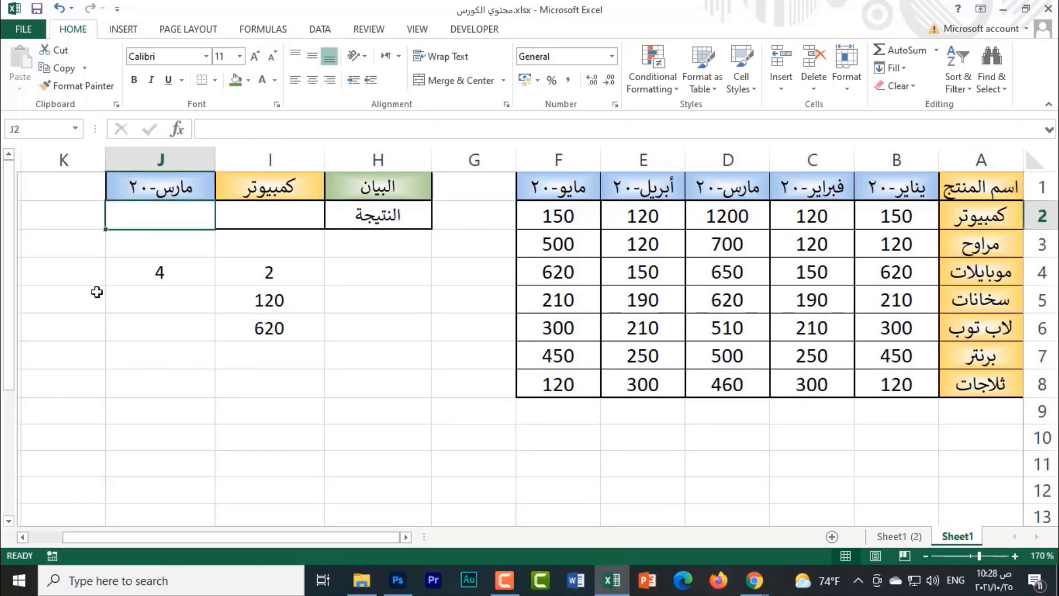
type("=")
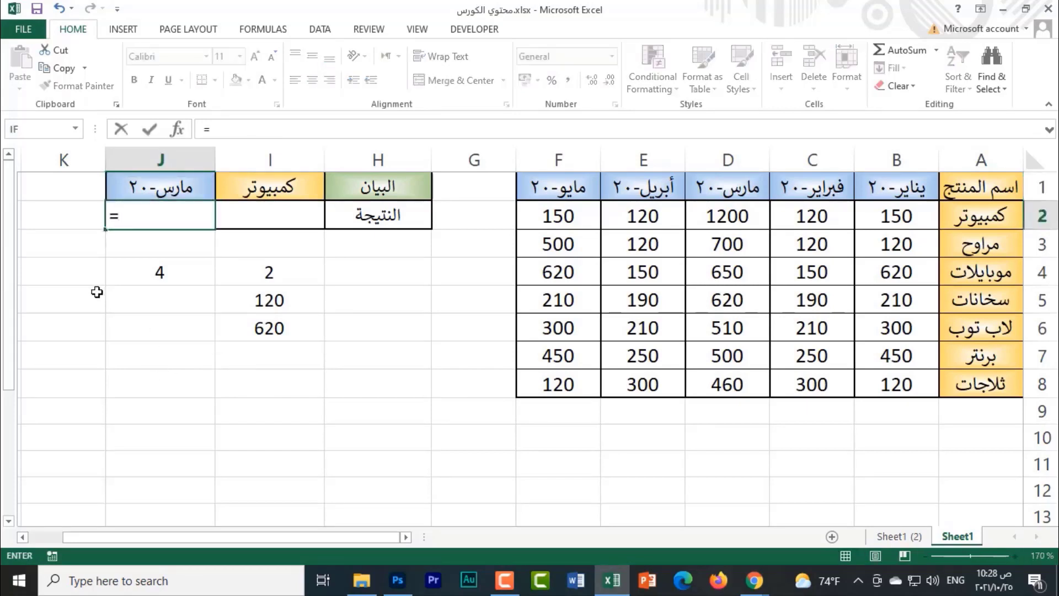
type("index")
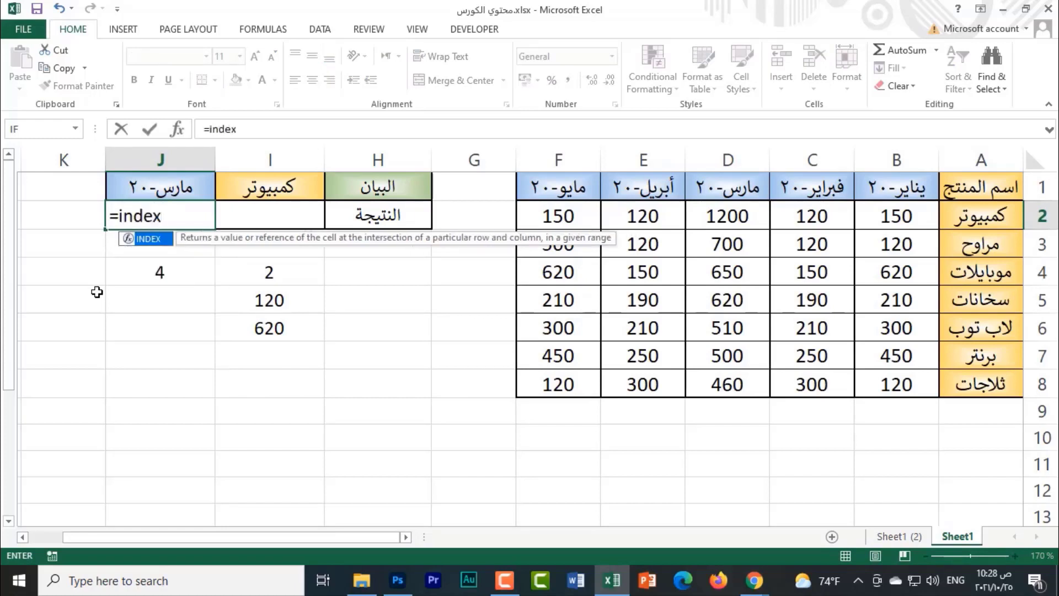
key("Tab")
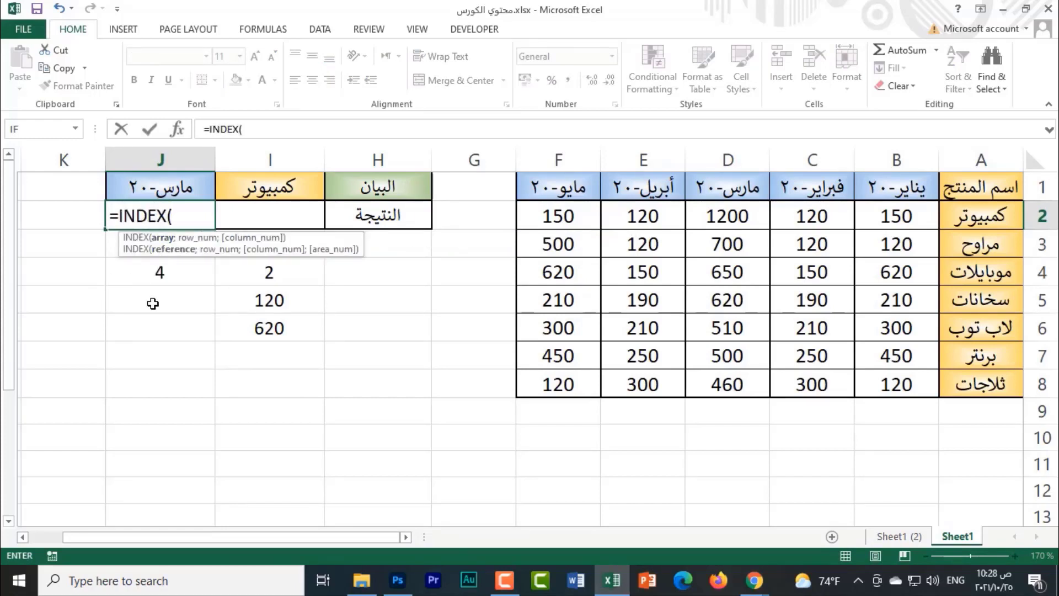
key("super+plus")
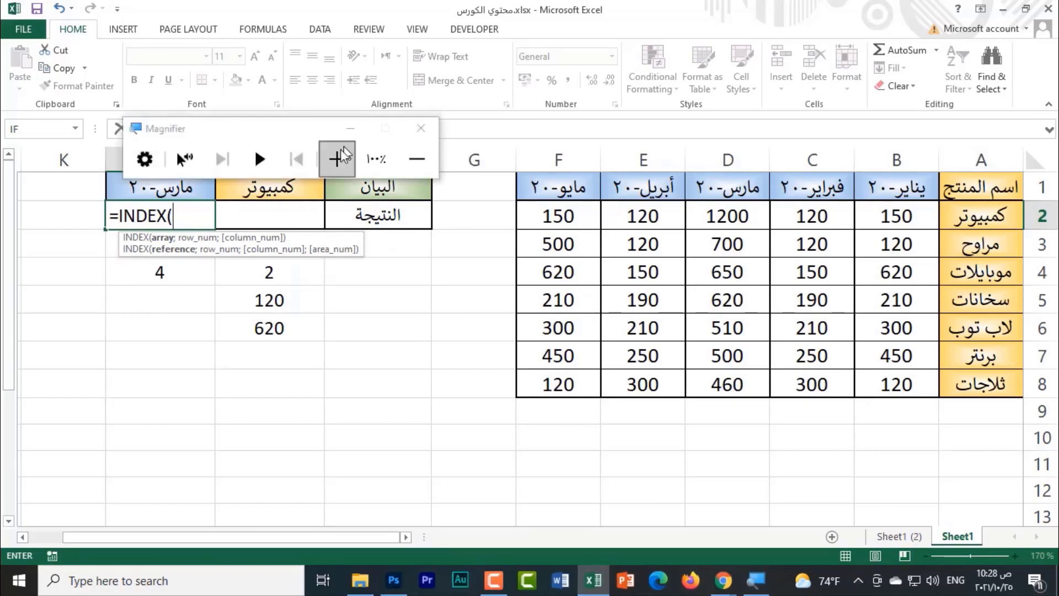
left_click(339, 158)
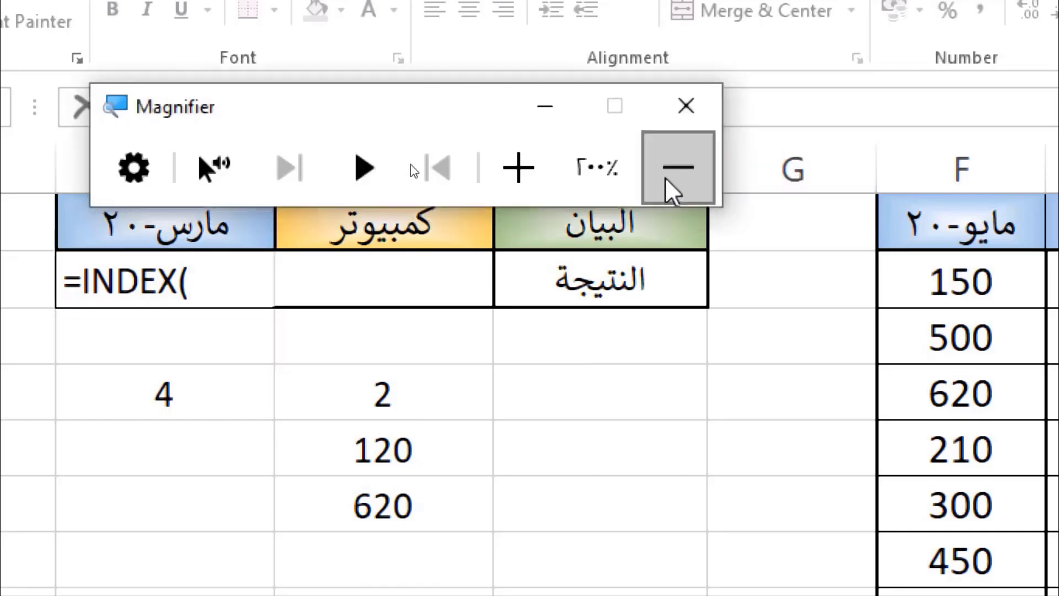
left_click(678, 168)
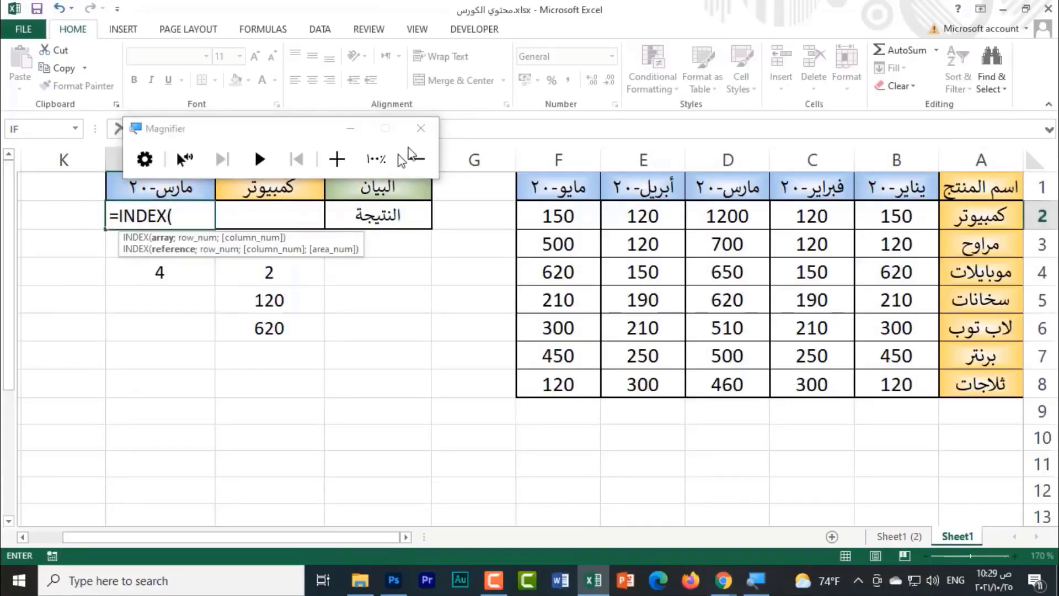
left_click(421, 128)
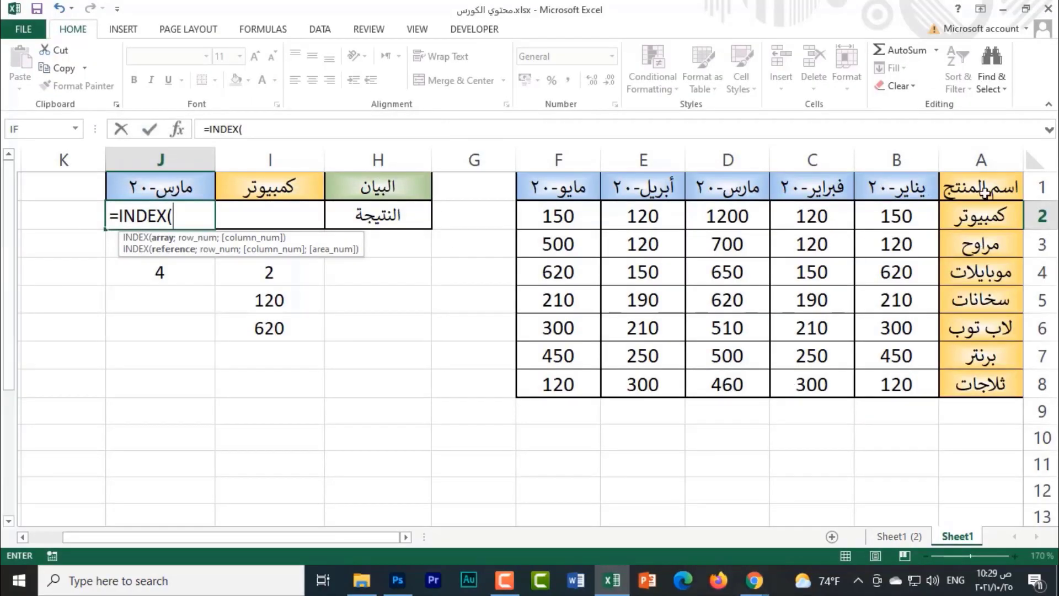
Use A1:F8 as the INDEX range and MATCH(I1;A1:A8;0) as its row number
mouse_move(984, 193)
left_mouse_down()
mouse_move(625, 369)
mouse_move(551, 381)
left_mouse_up()
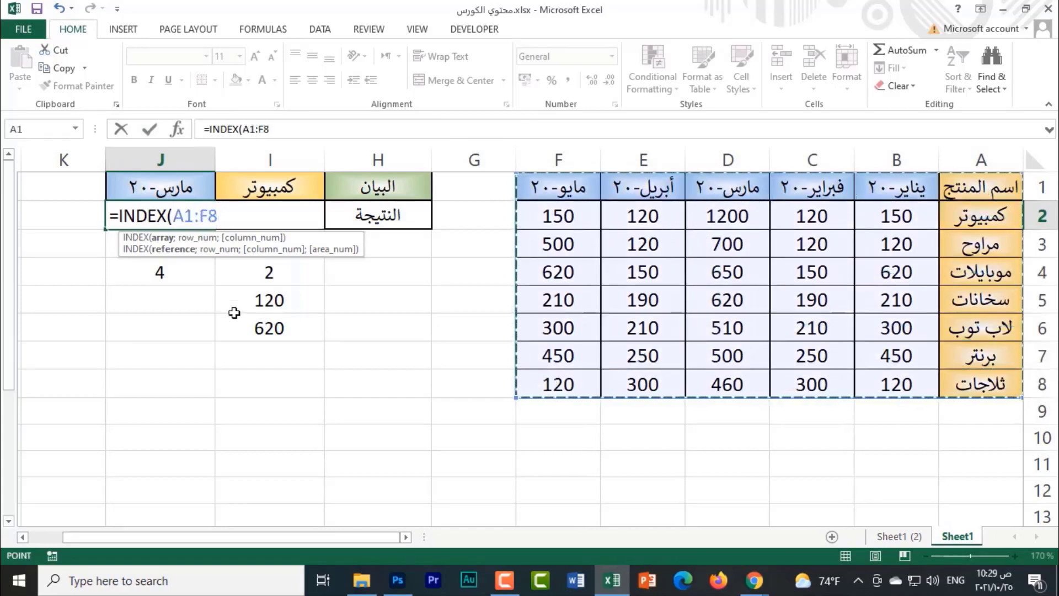
type(";")
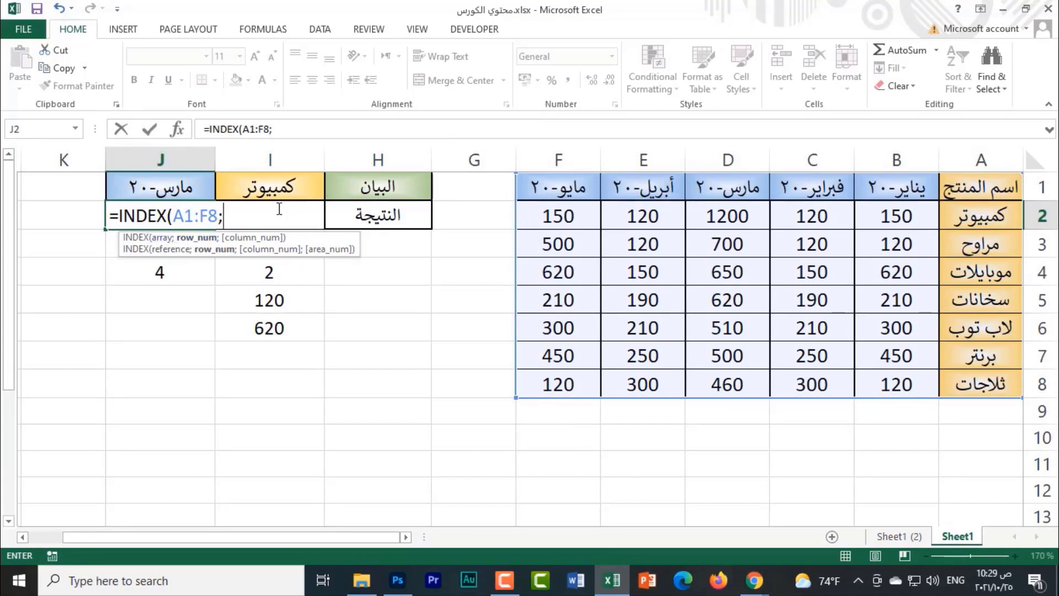
type("ma")
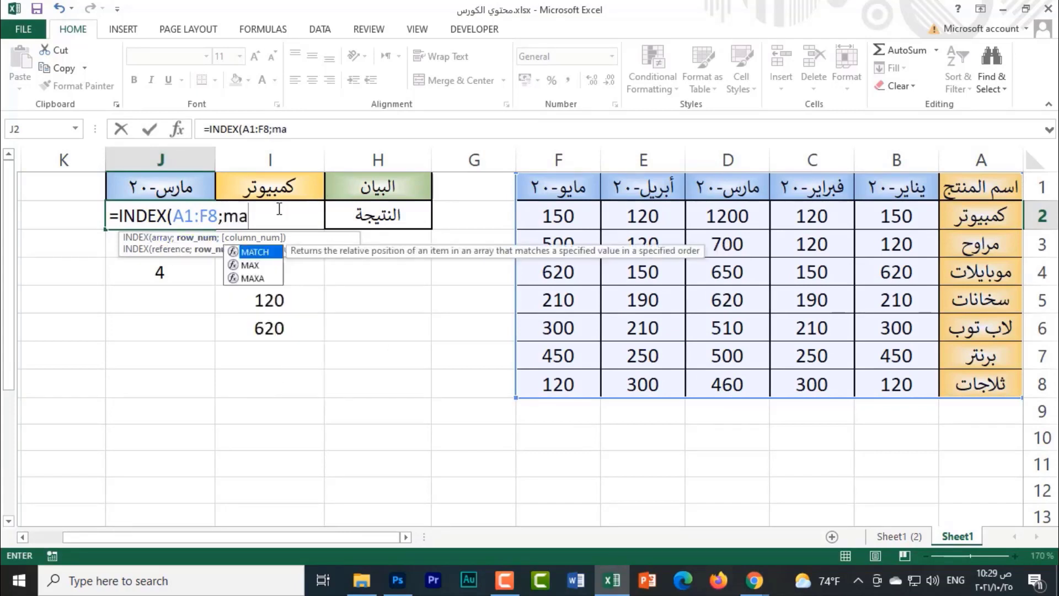
type("tch")
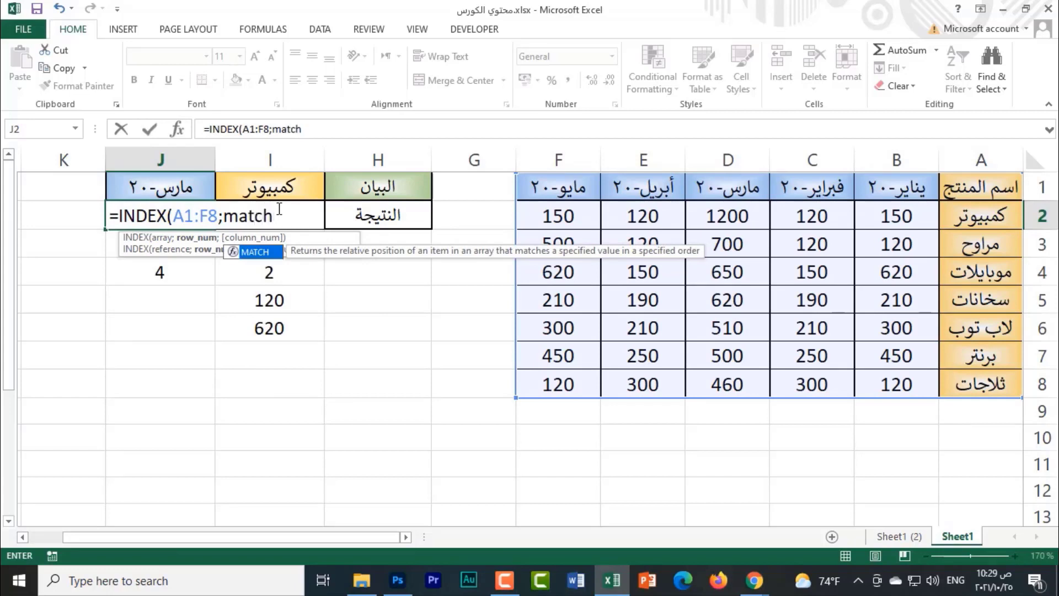
double_click(279, 251)
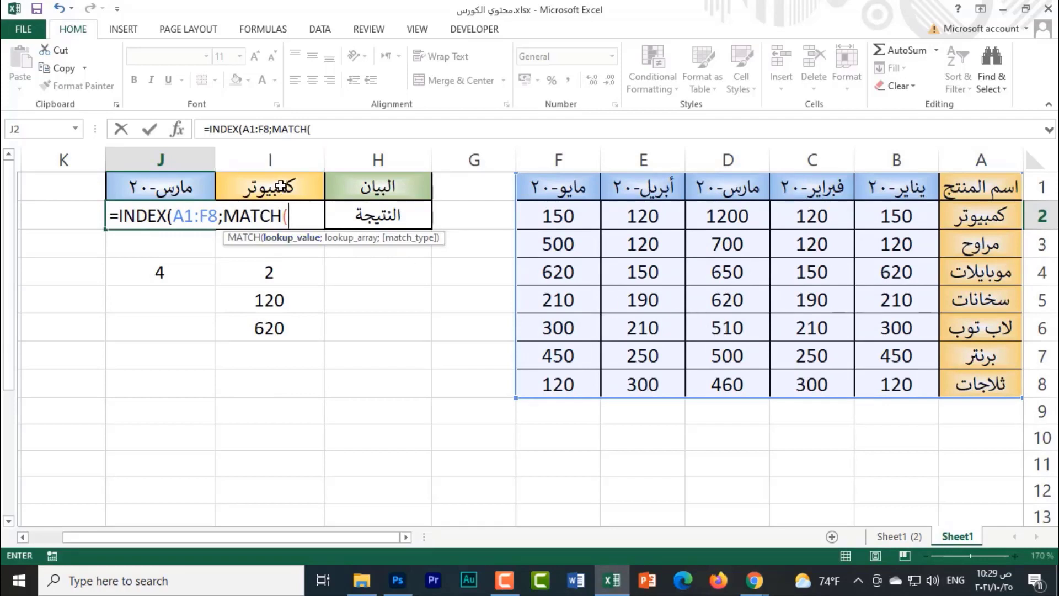
left_click(279, 184)
type(";")
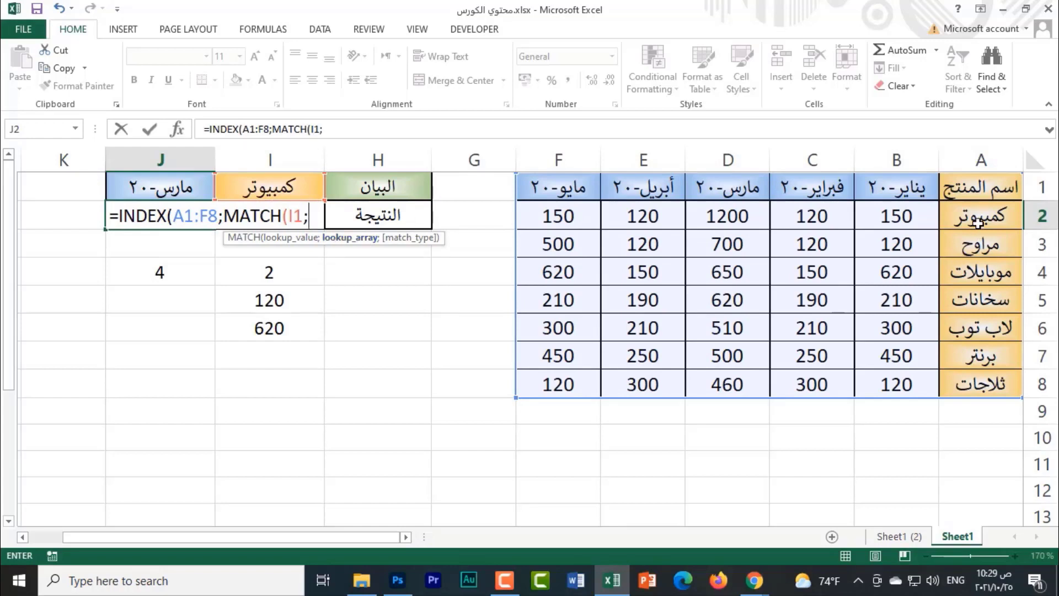
left_click_drag(979, 187, 980, 383)
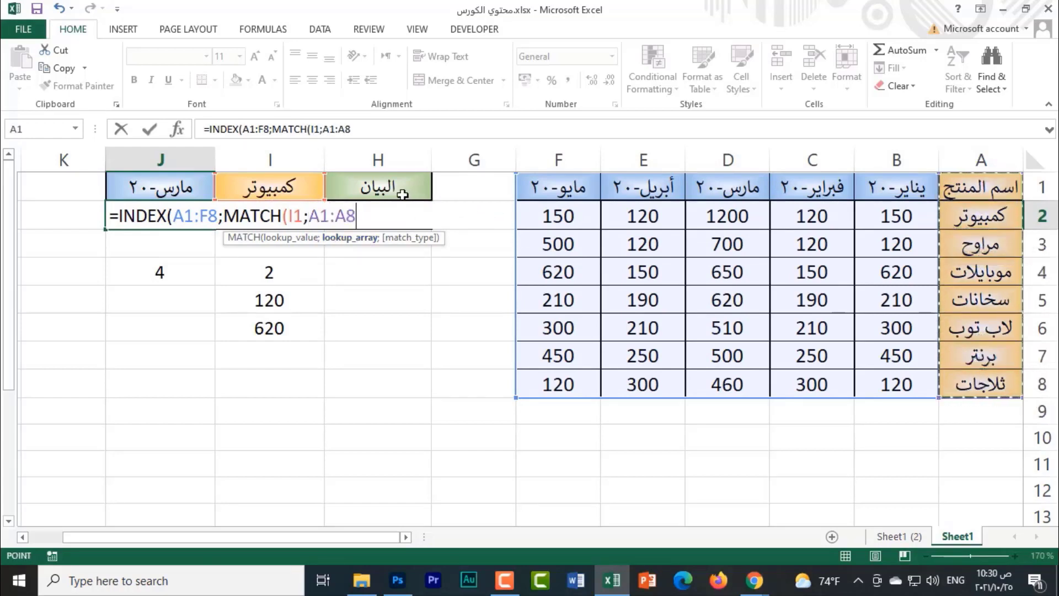
type(";0")
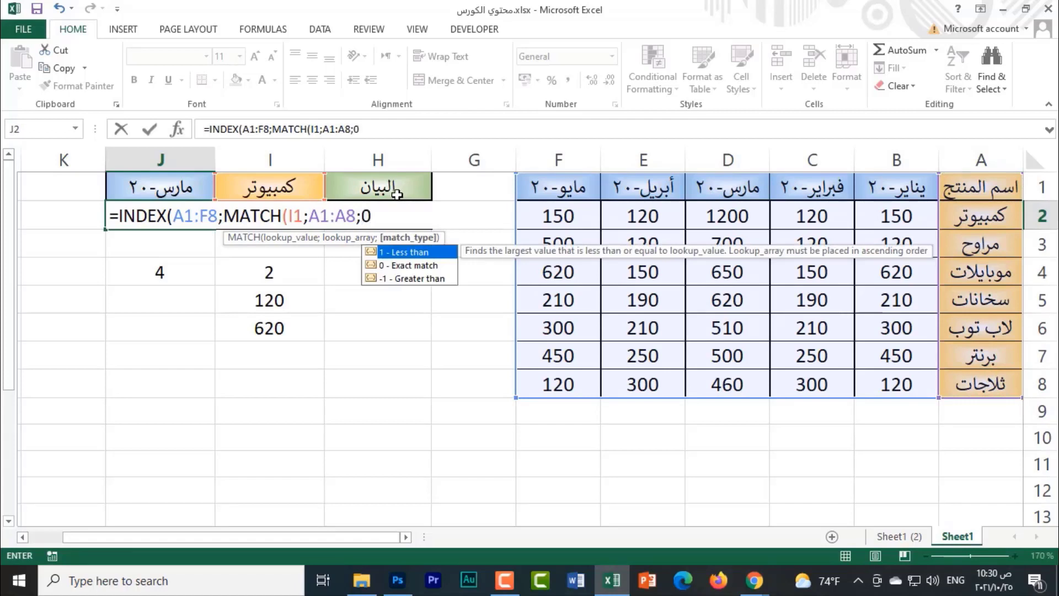
type(")")
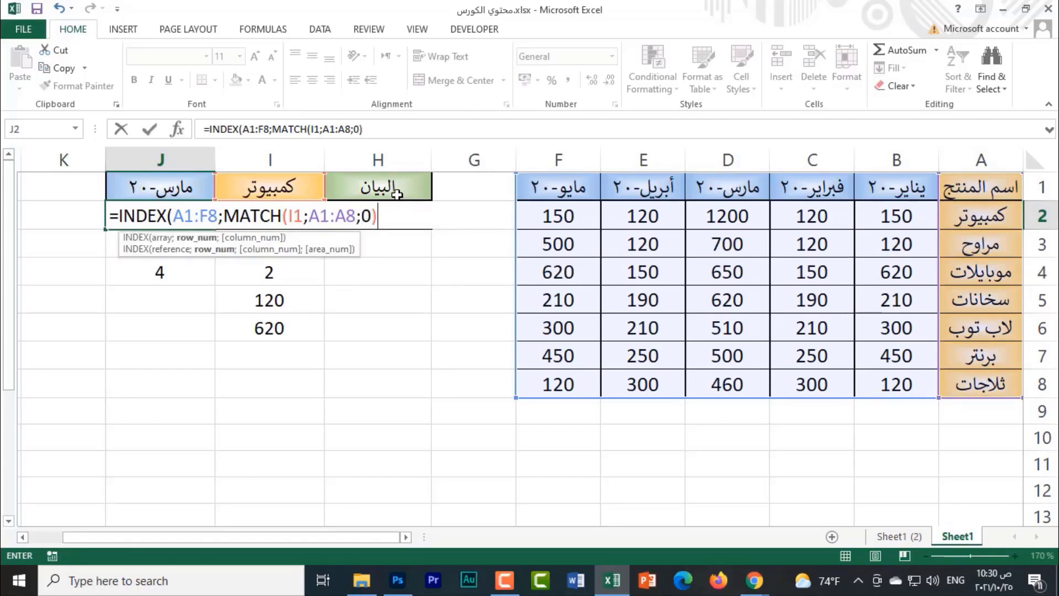
type(";")
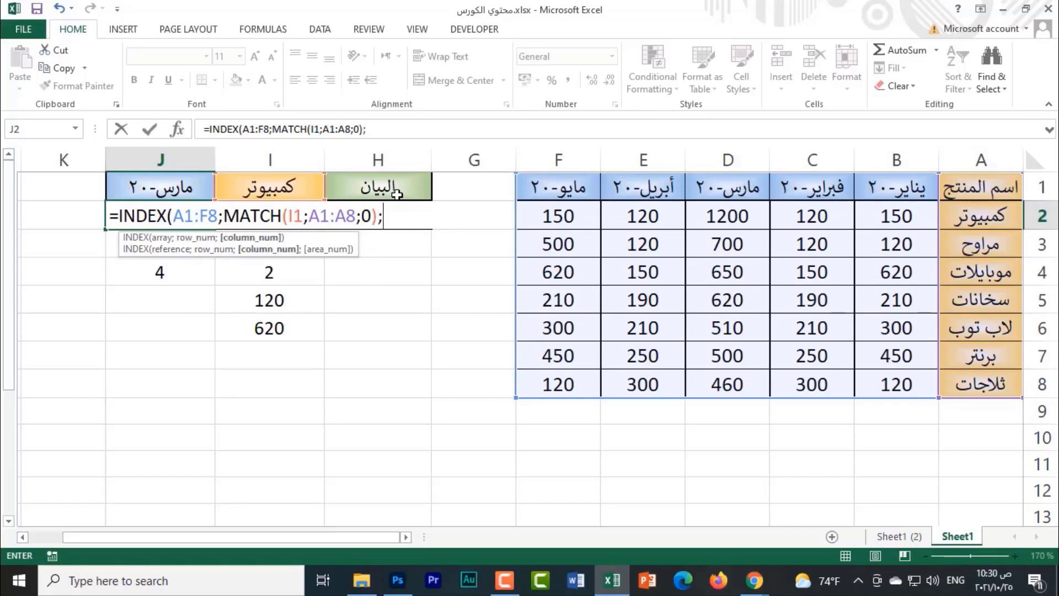
type("mat")
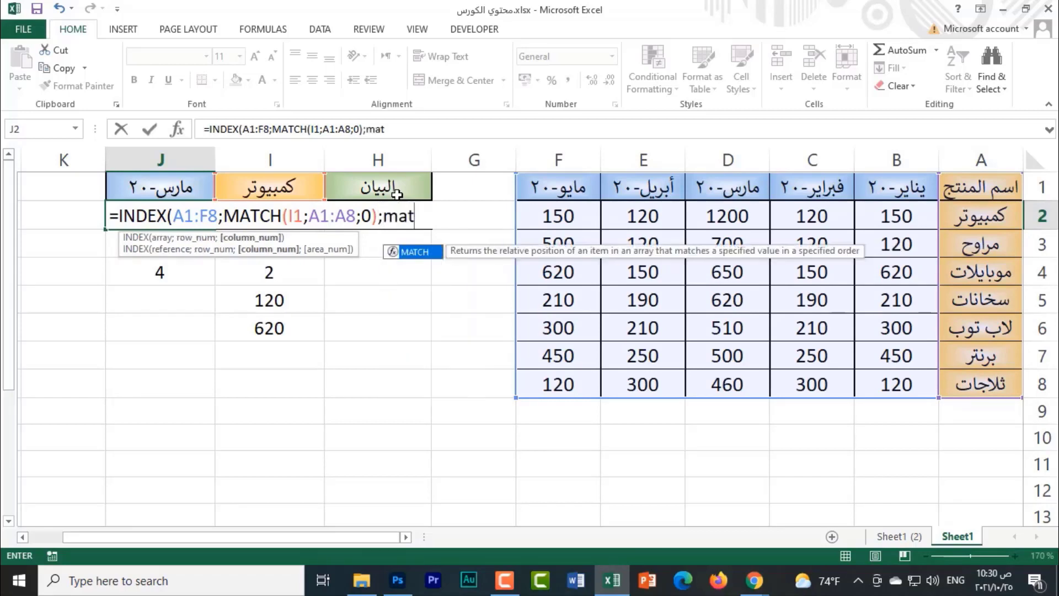
Add MATCH(J1;A1:F1;0) as the column number and commit J2 as an array formula returning 1200
double_click(415, 252)
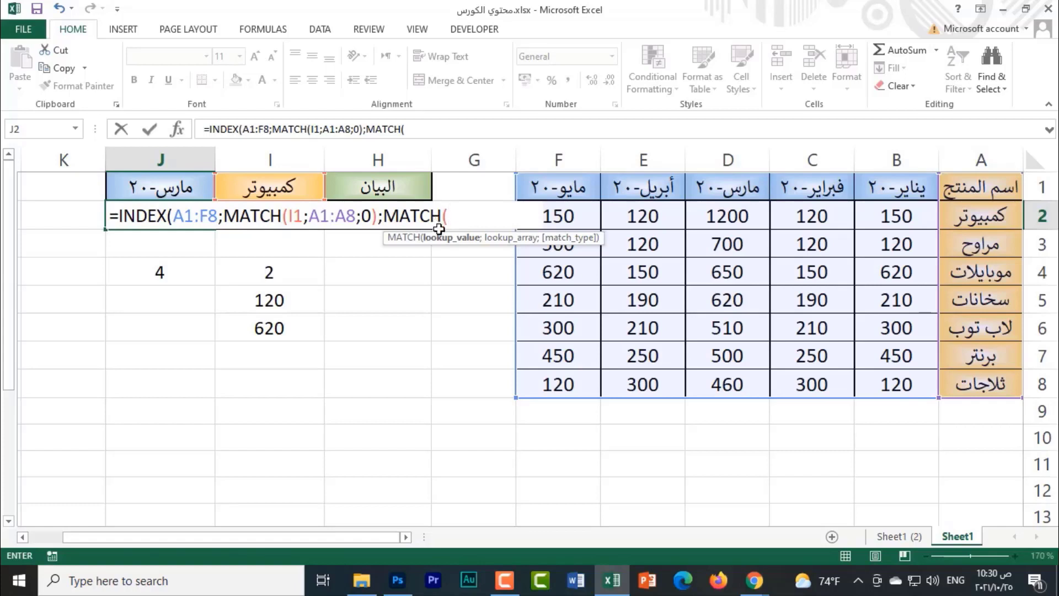
left_click(175, 184)
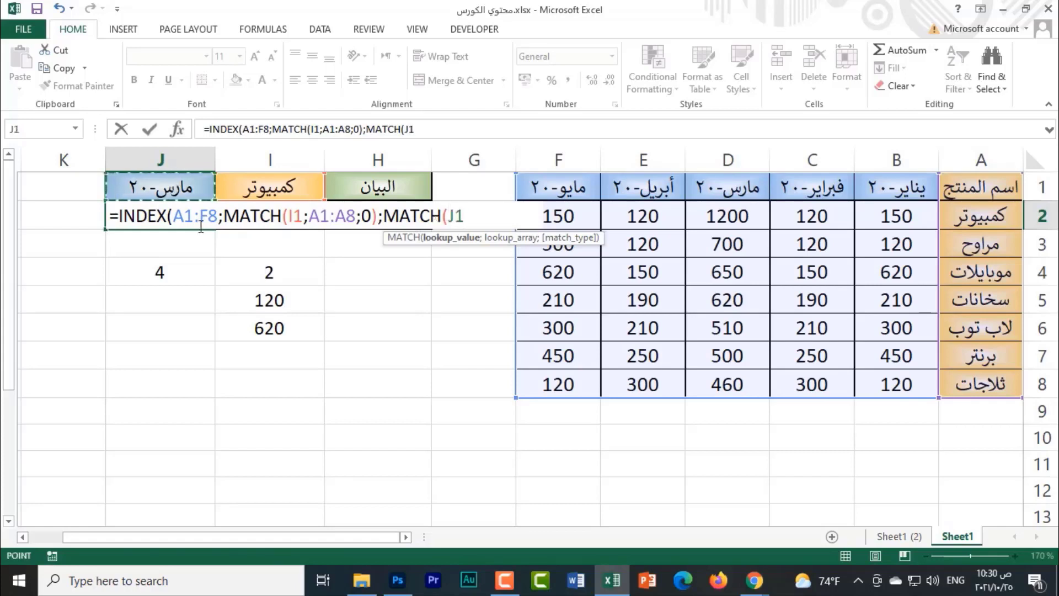
type(";")
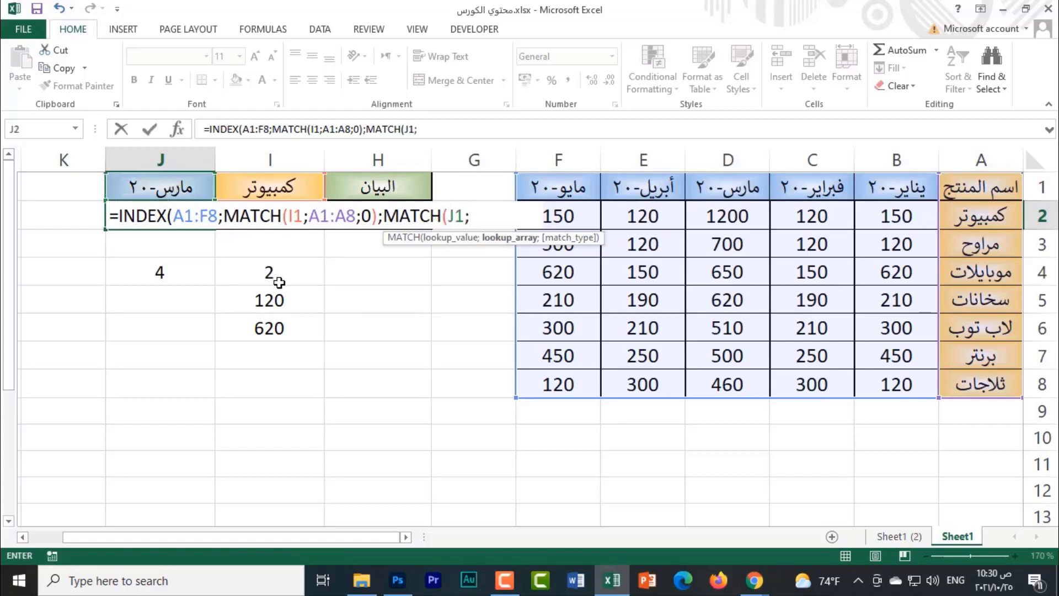
left_click_drag(986, 189, 557, 187)
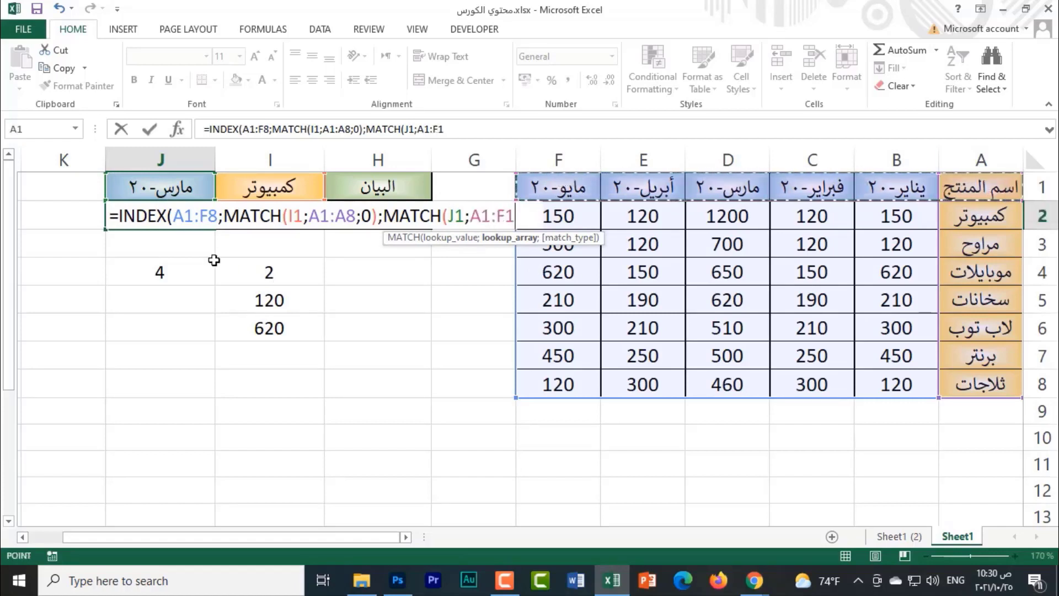
type(";0")
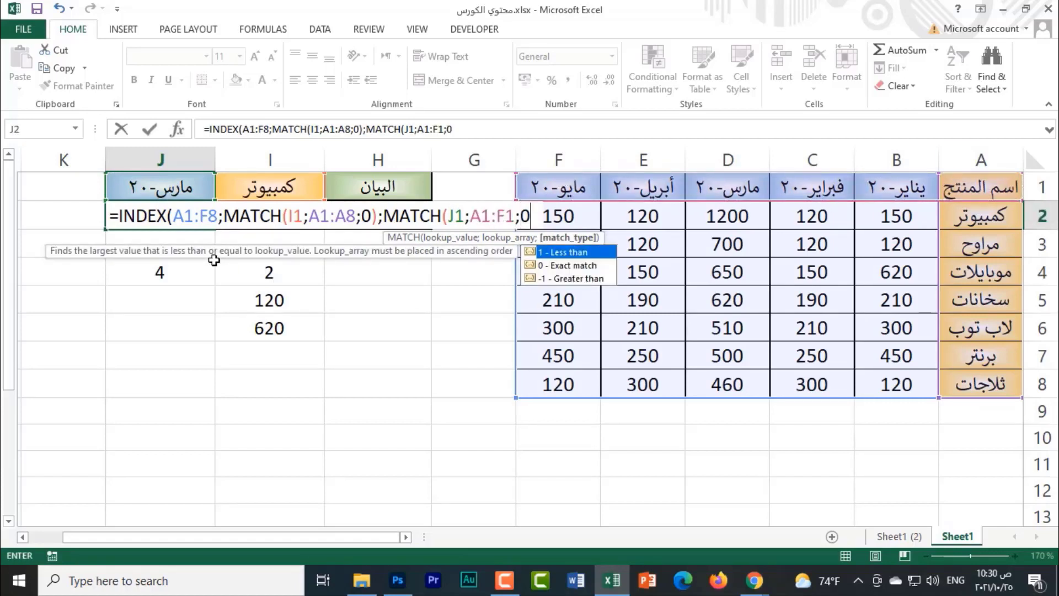
type(")")
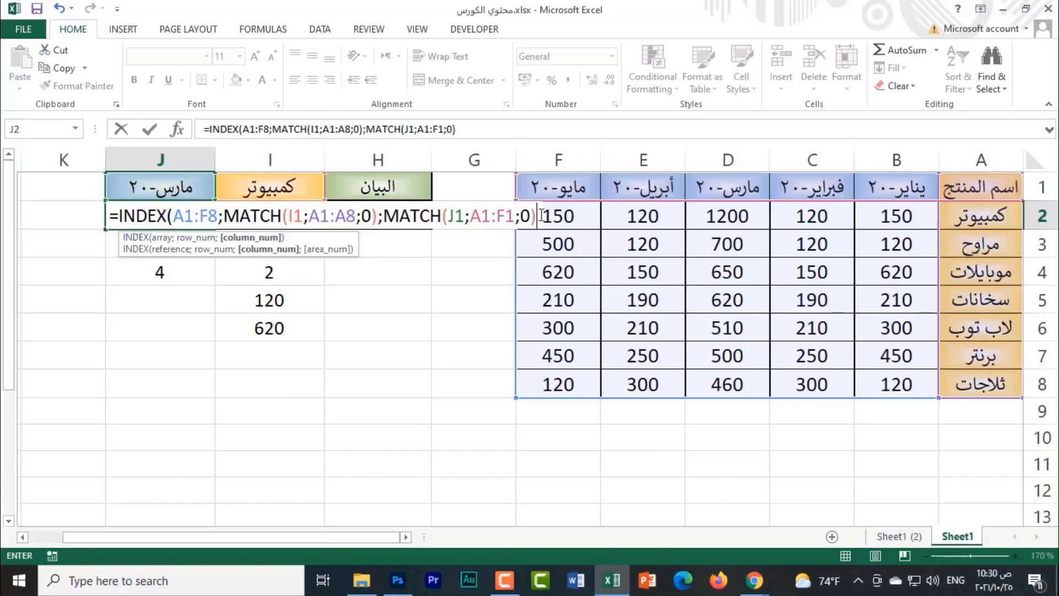
type(")")
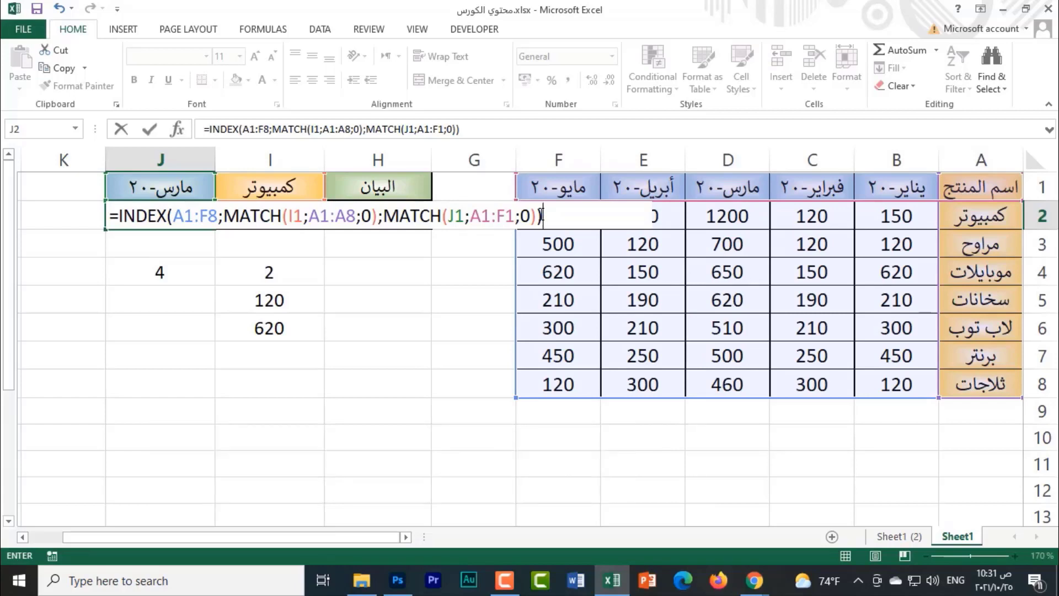
key("ctrl+shift+Return")
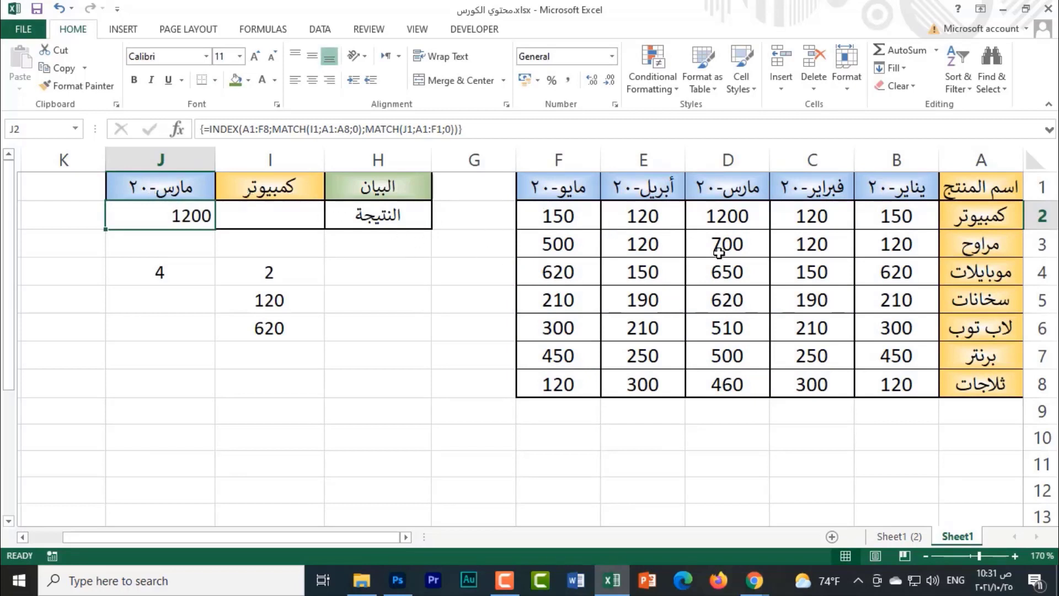
Copy the product name موبايلات from A4 into the lookup cell I1
left_click(736, 221)
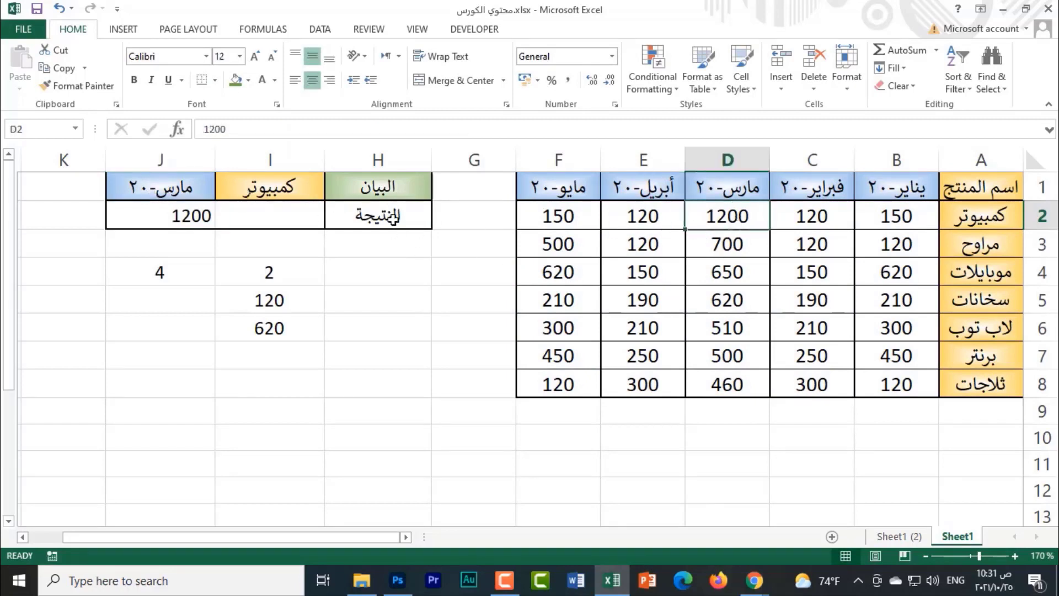
left_click(986, 263)
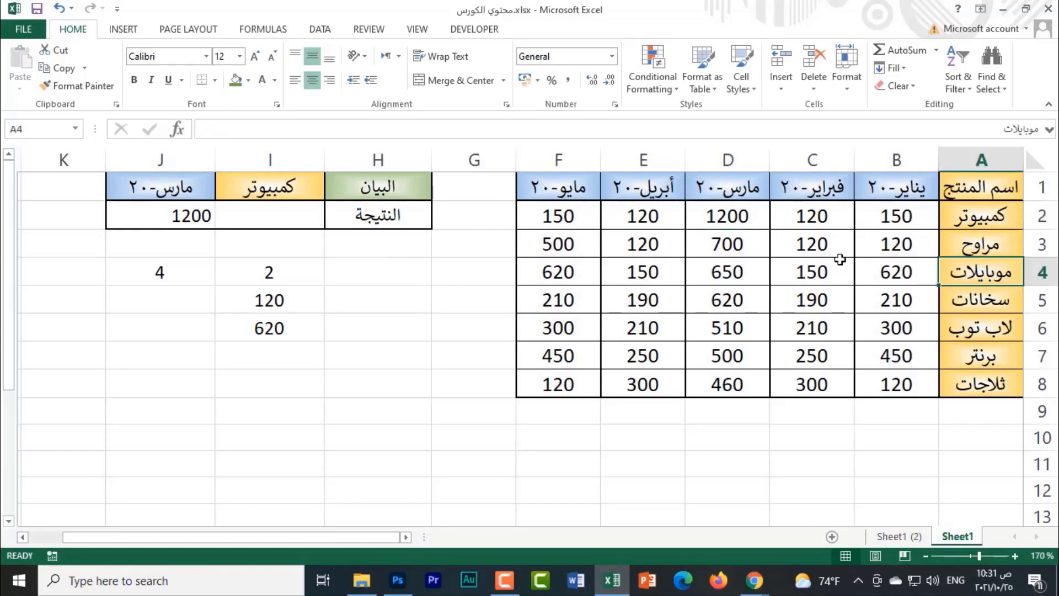
key("ctrl+c")
left_click(297, 188)
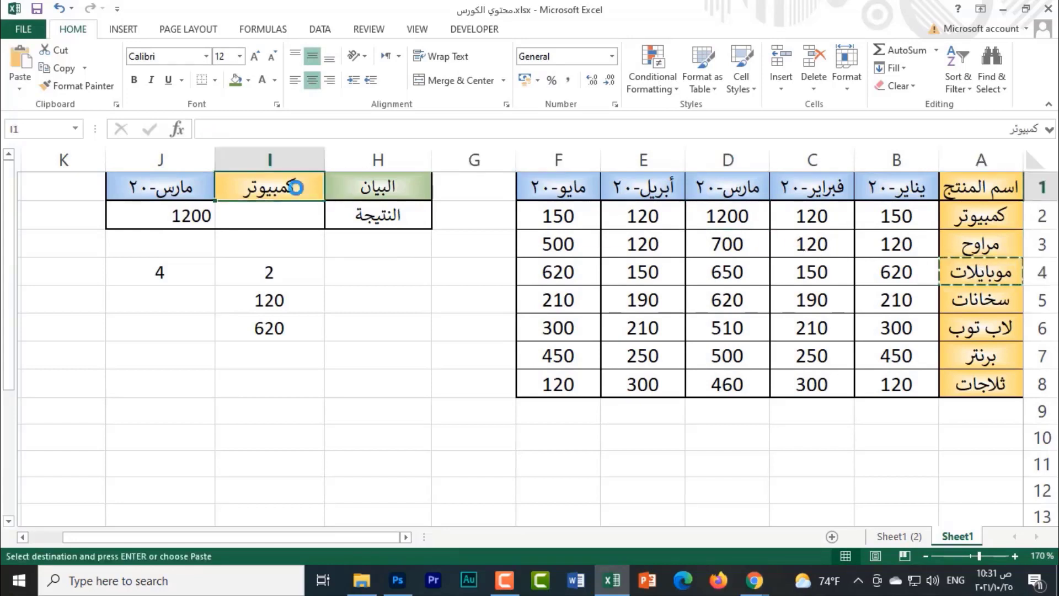
key("ctrl+v")
left_click(186, 251)
key("Escape")
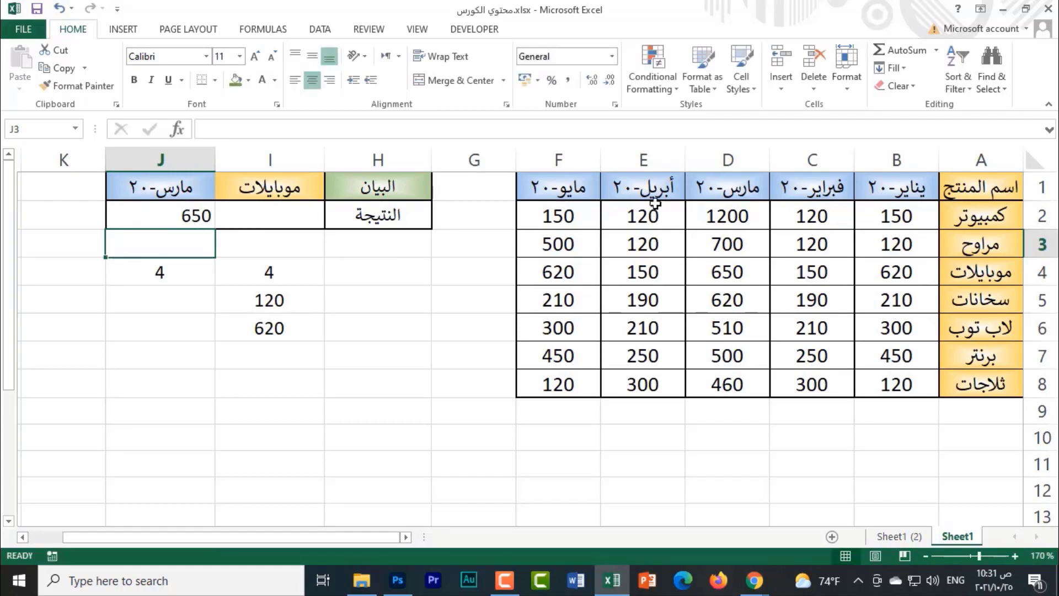
Copy the April date from E1 into J1 so J2 returns 150
left_click(632, 194)
key("ctrl+c")
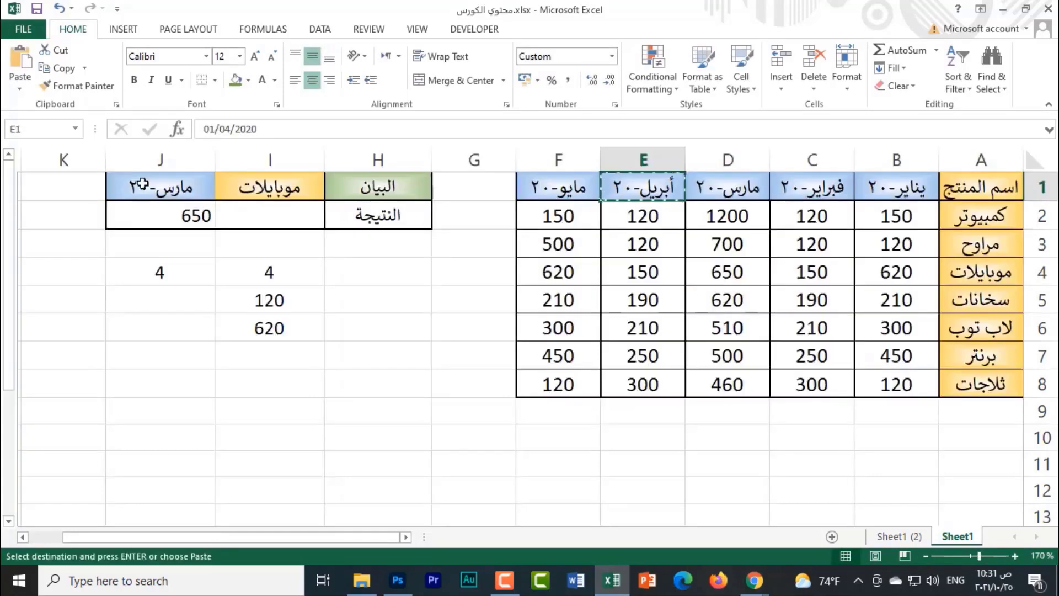
left_click(124, 185)
key("ctrl+v")
key("Return")
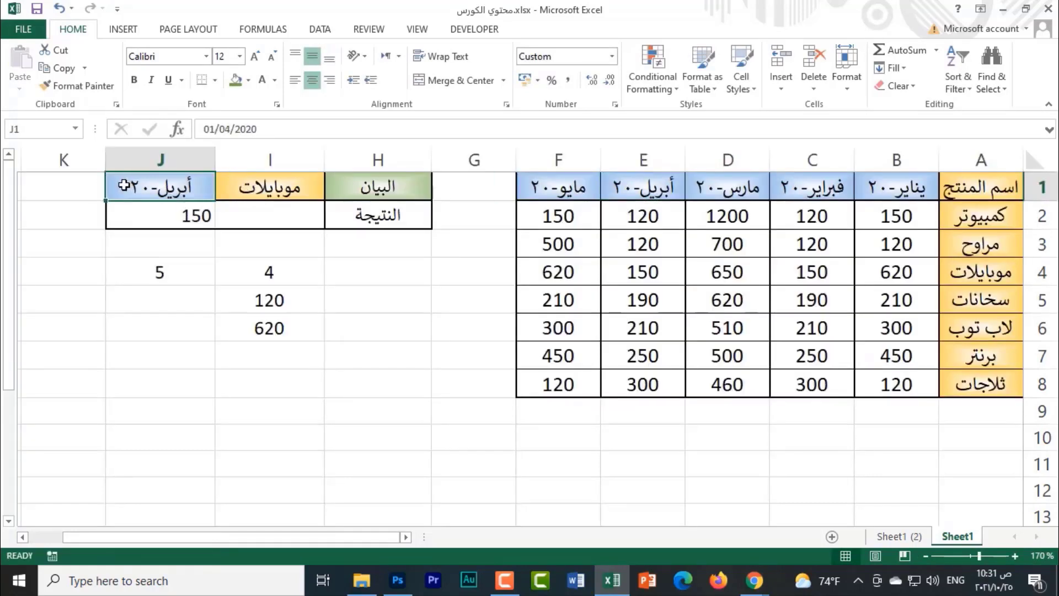
left_click_drag(367, 193, 140, 226)
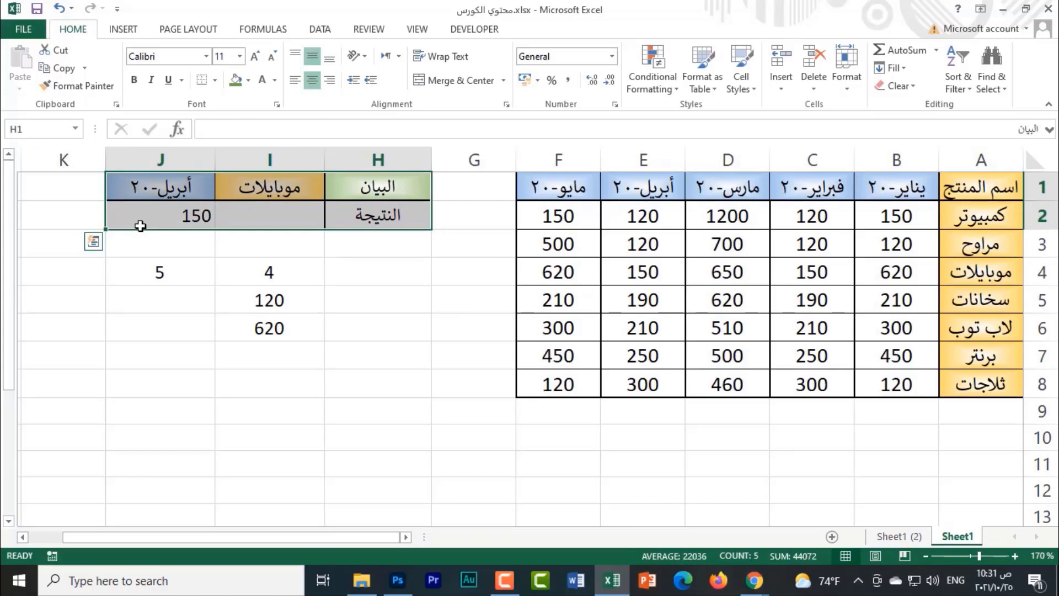
left_click(282, 251)
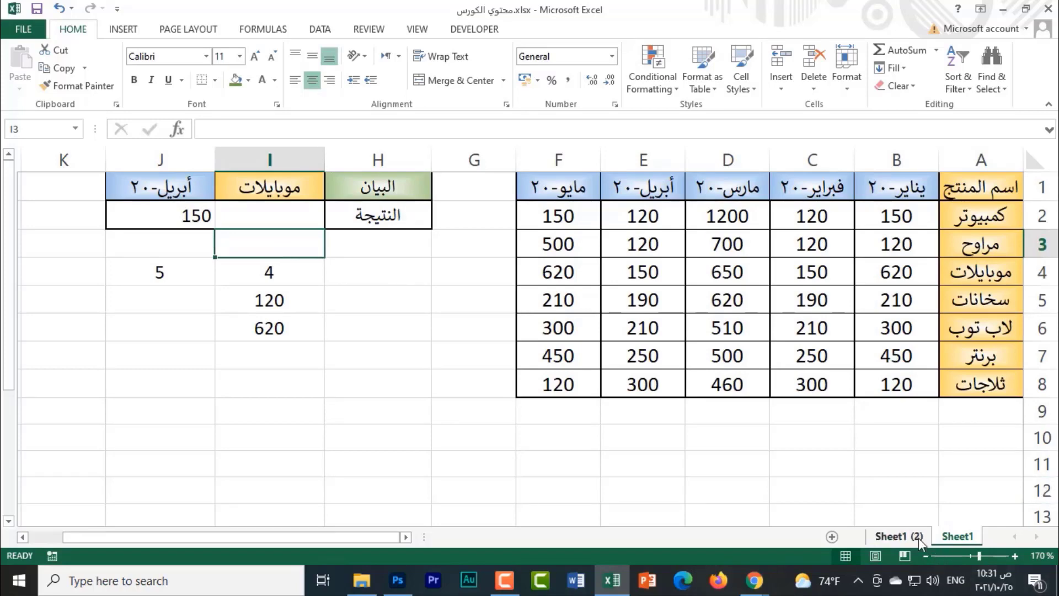
Switch to Sheet1 (2) and bring its lookup block into view
left_click(899, 536)
scroll(792, 469, "up", 3)
left_click(611, 244)
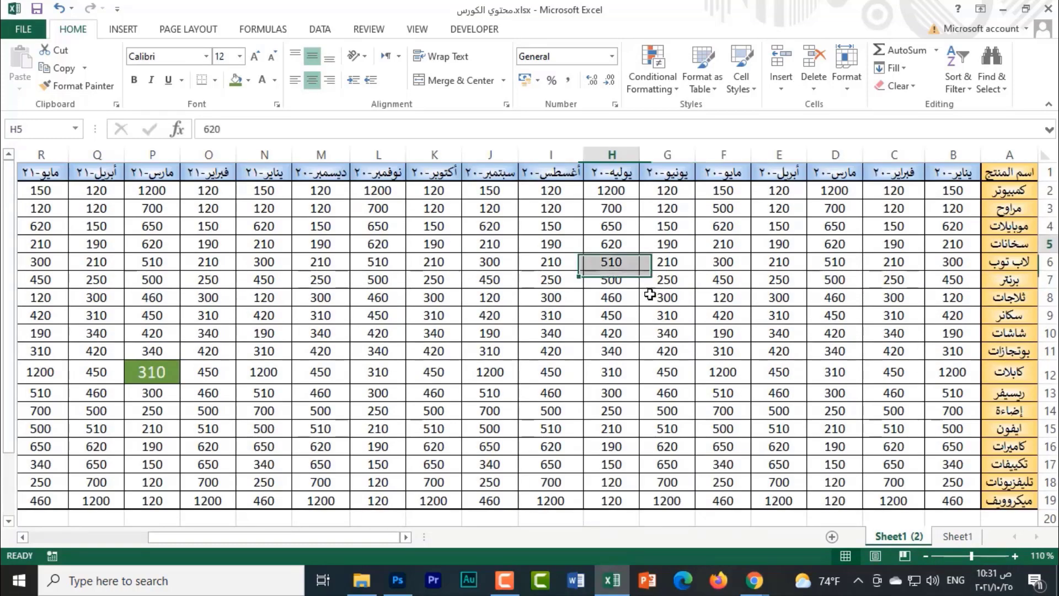
left_click(320, 208)
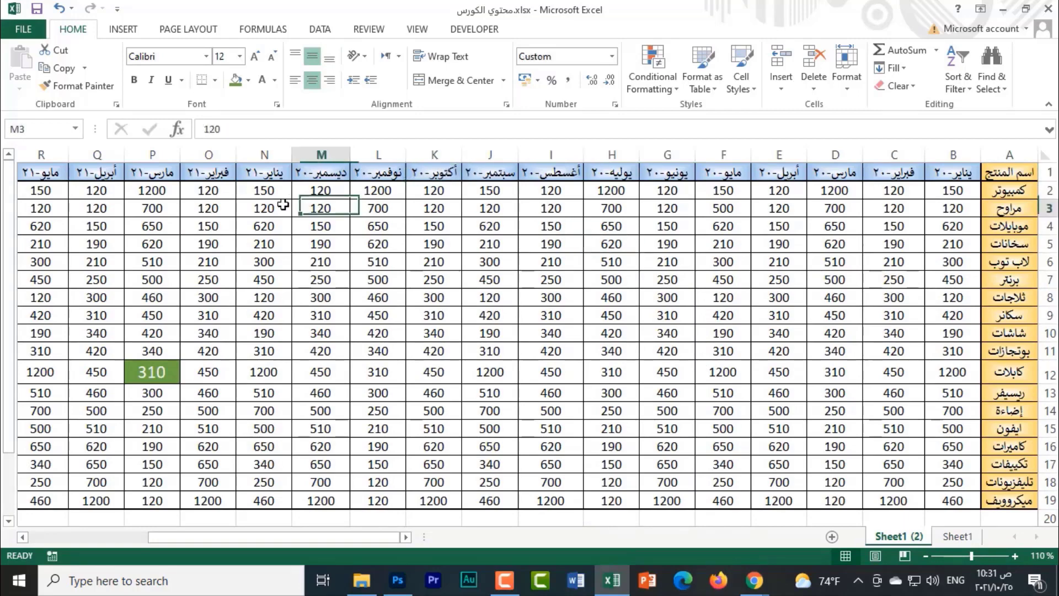
left_click(152, 191)
scroll(529, 395, "down", 1)
scroll(688, 472, "down", 1)
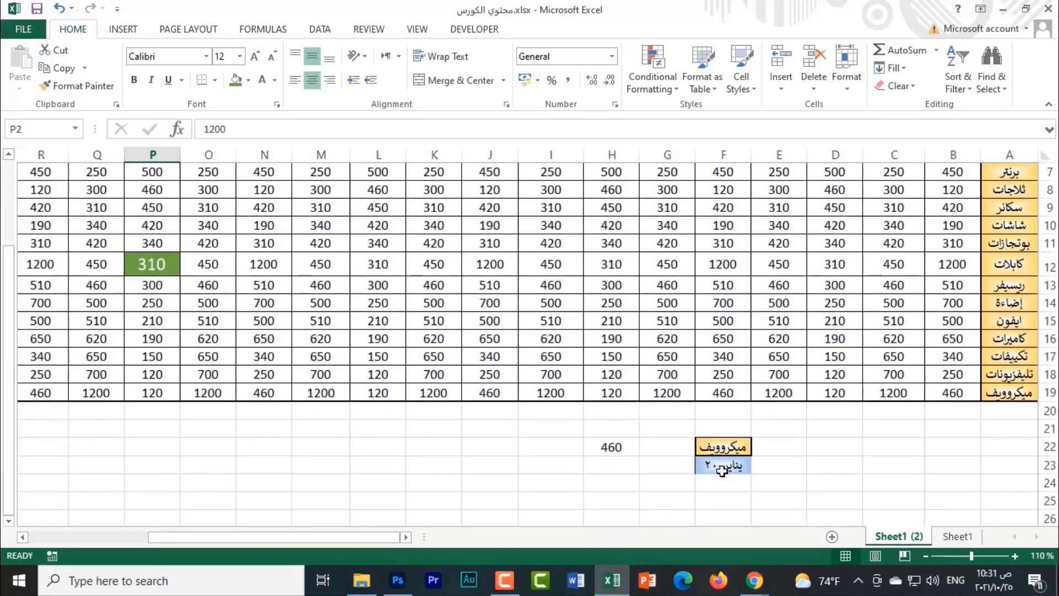
Copy تليفزيونات from A18 into F22 so H22 returns 250
left_click(1006, 378)
key("ctrl+c")
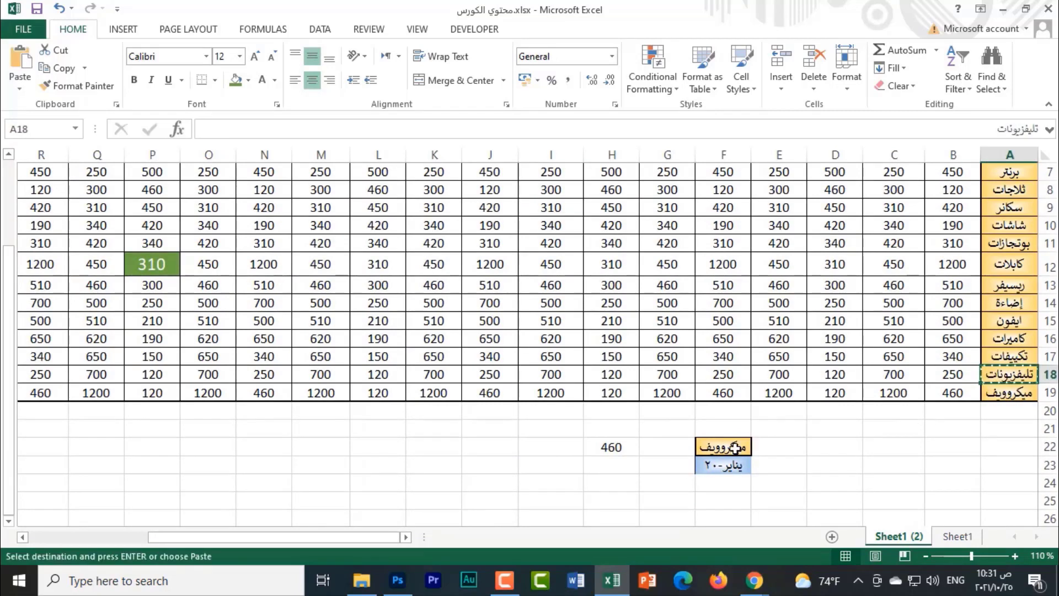
left_click(736, 448)
key("ctrl+v")
left_click(611, 447)
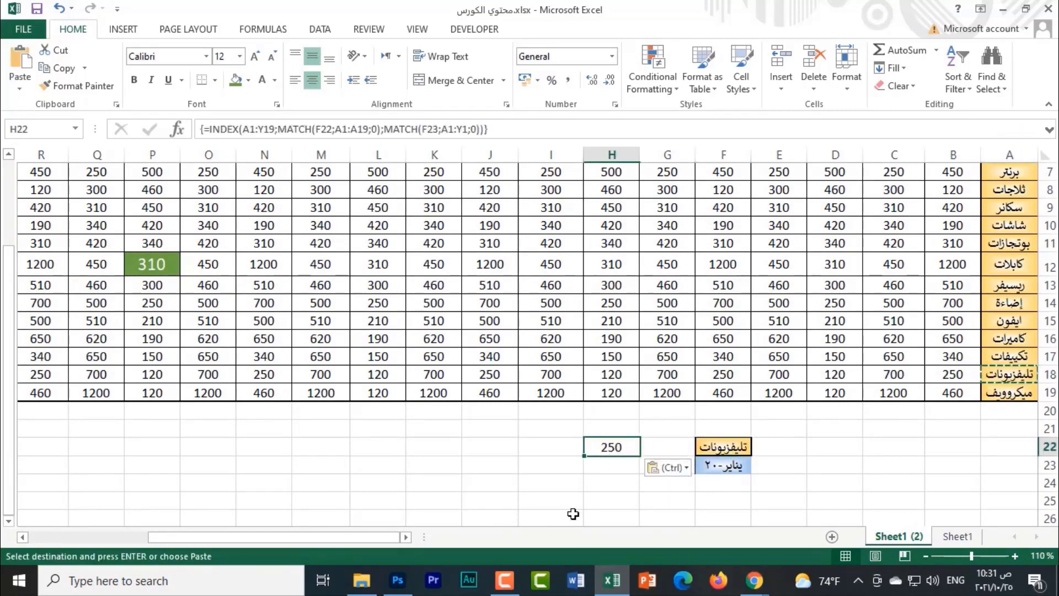
left_click_drag(757, 434, 625, 468)
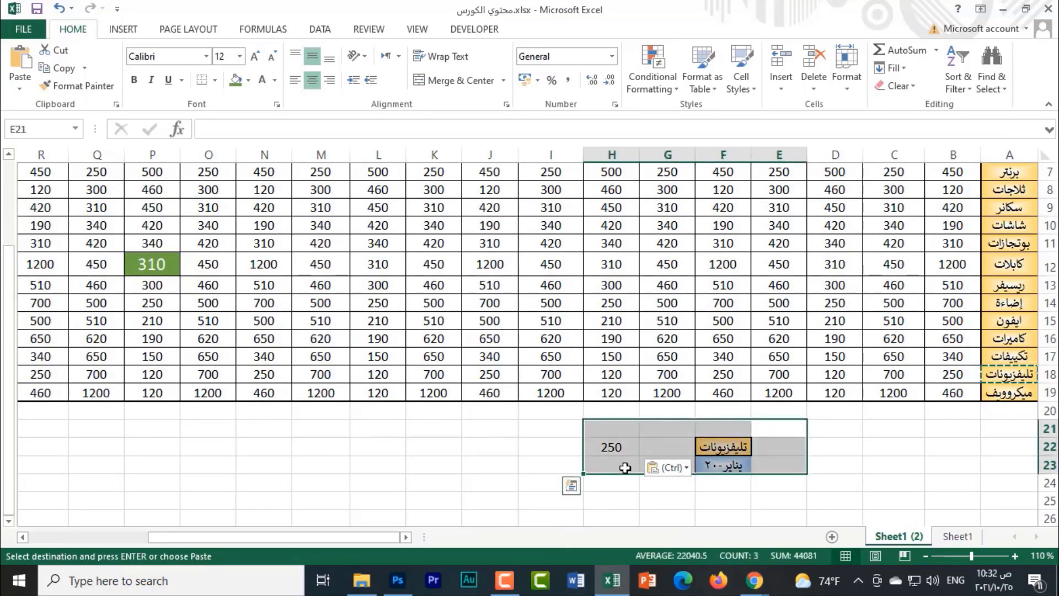
left_click(490, 468)
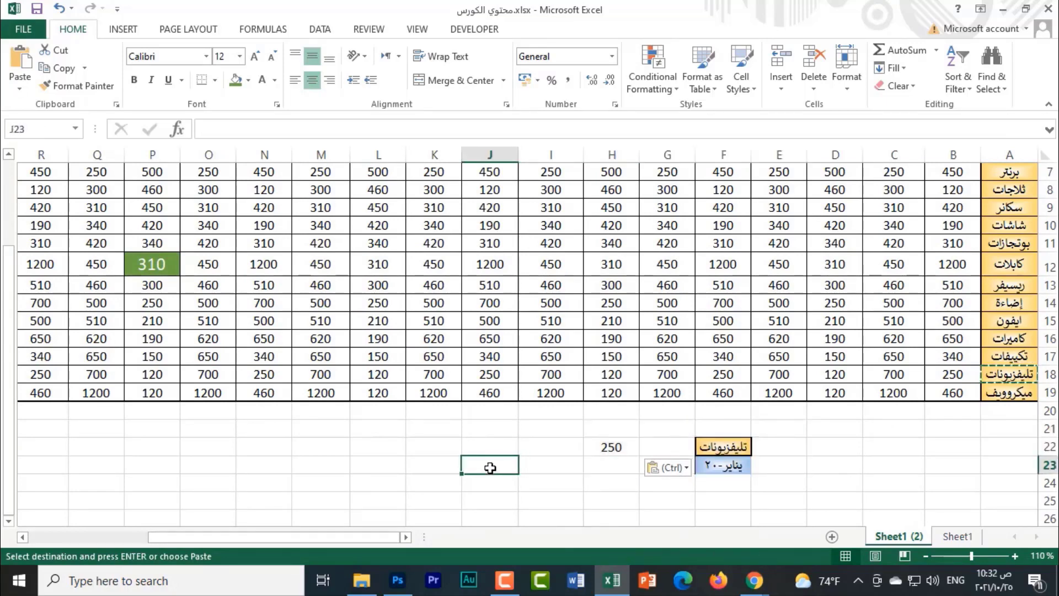